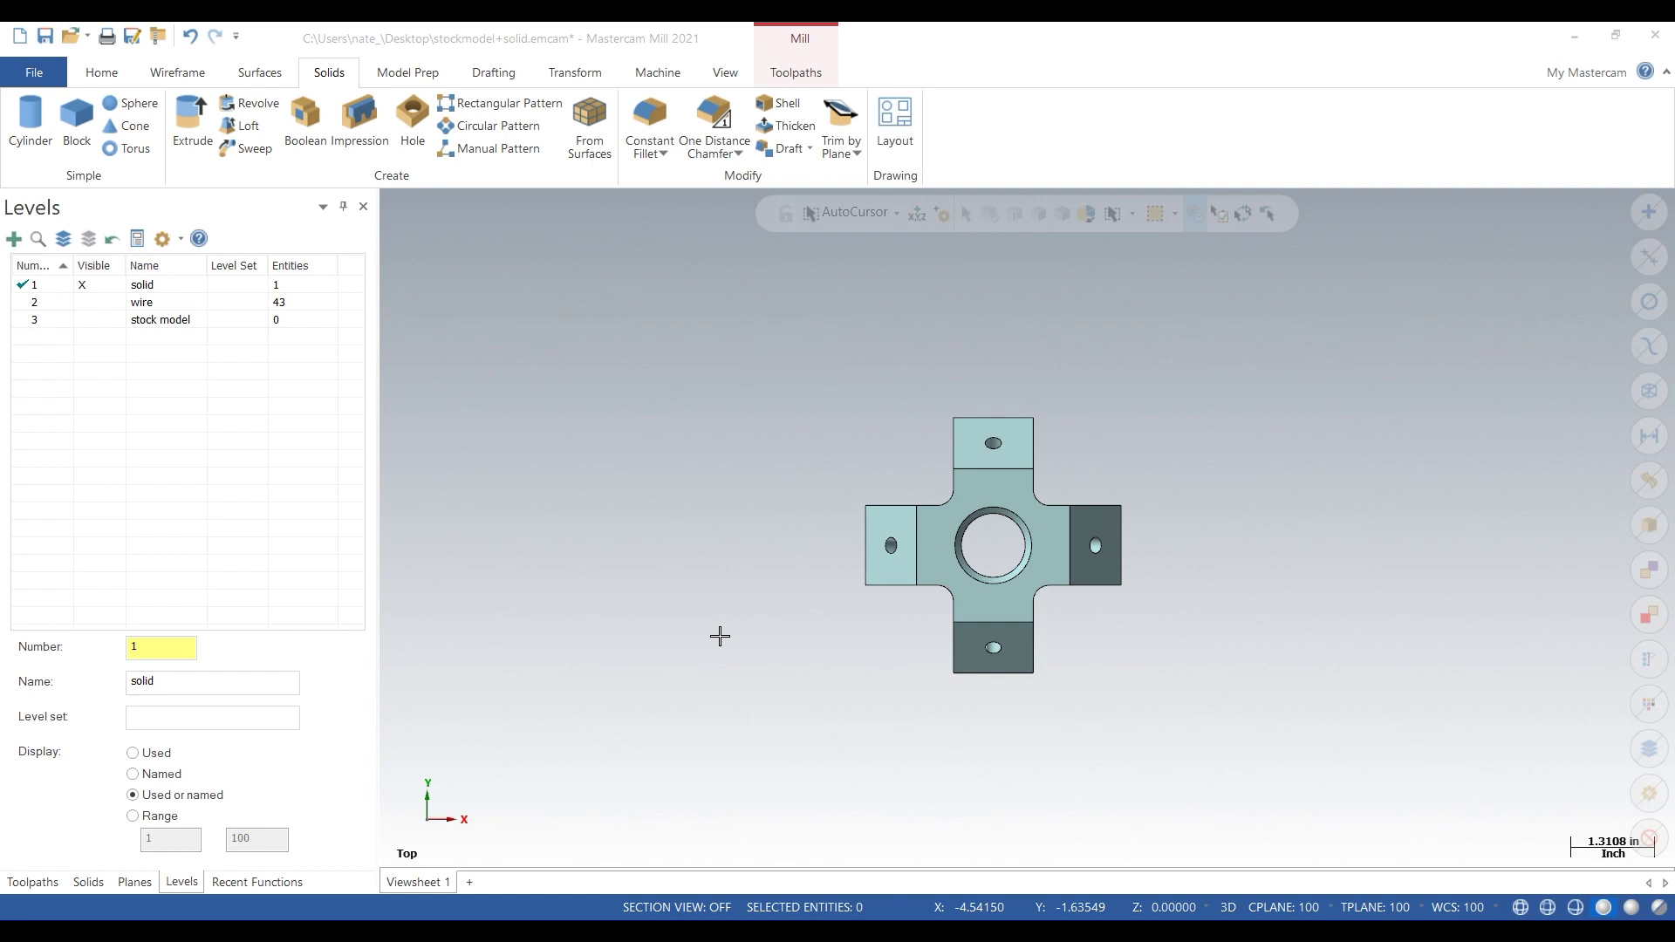
- View the part from planes 101, 102, 103 and 104, return to plane 100, and select the solid
{"action": "middle_click_drag", "start_coordinate": [719, 636], "coordinate": [1024, 500]}
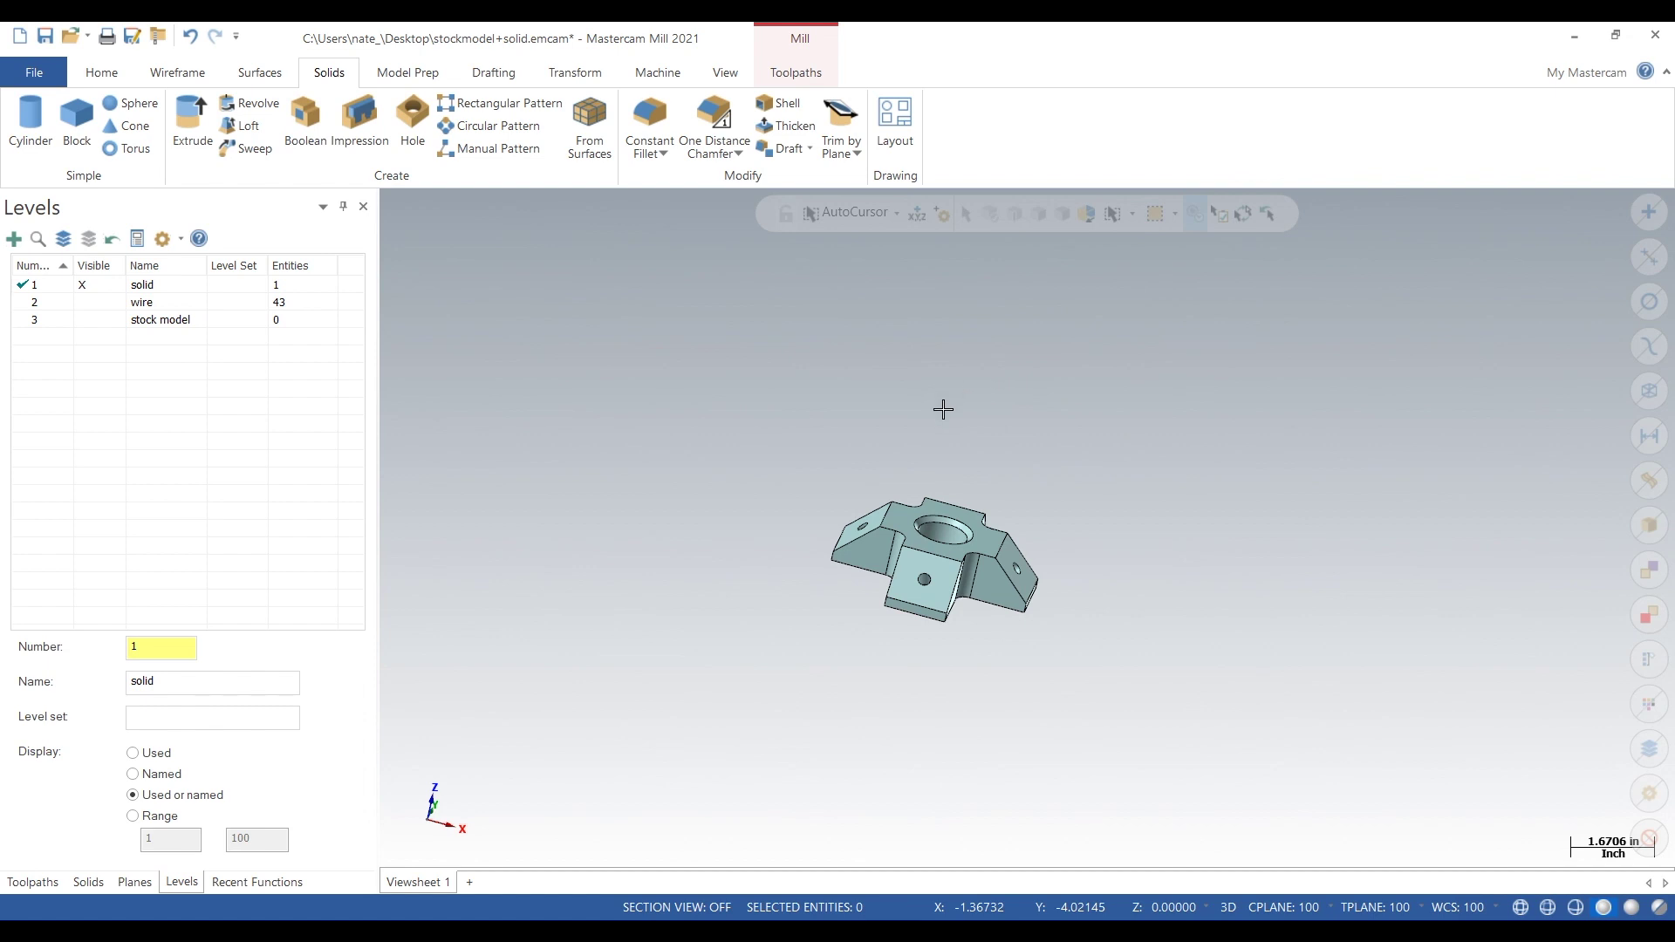
{"action": "mouse_move", "coordinate": [796, 467]}
{"action": "middle_mouse_down"}
{"action": "mouse_move", "coordinate": [733, 511]}
{"action": "mouse_move", "coordinate": [710, 478]}
{"action": "mouse_move", "coordinate": [777, 489]}
{"action": "middle_mouse_up"}
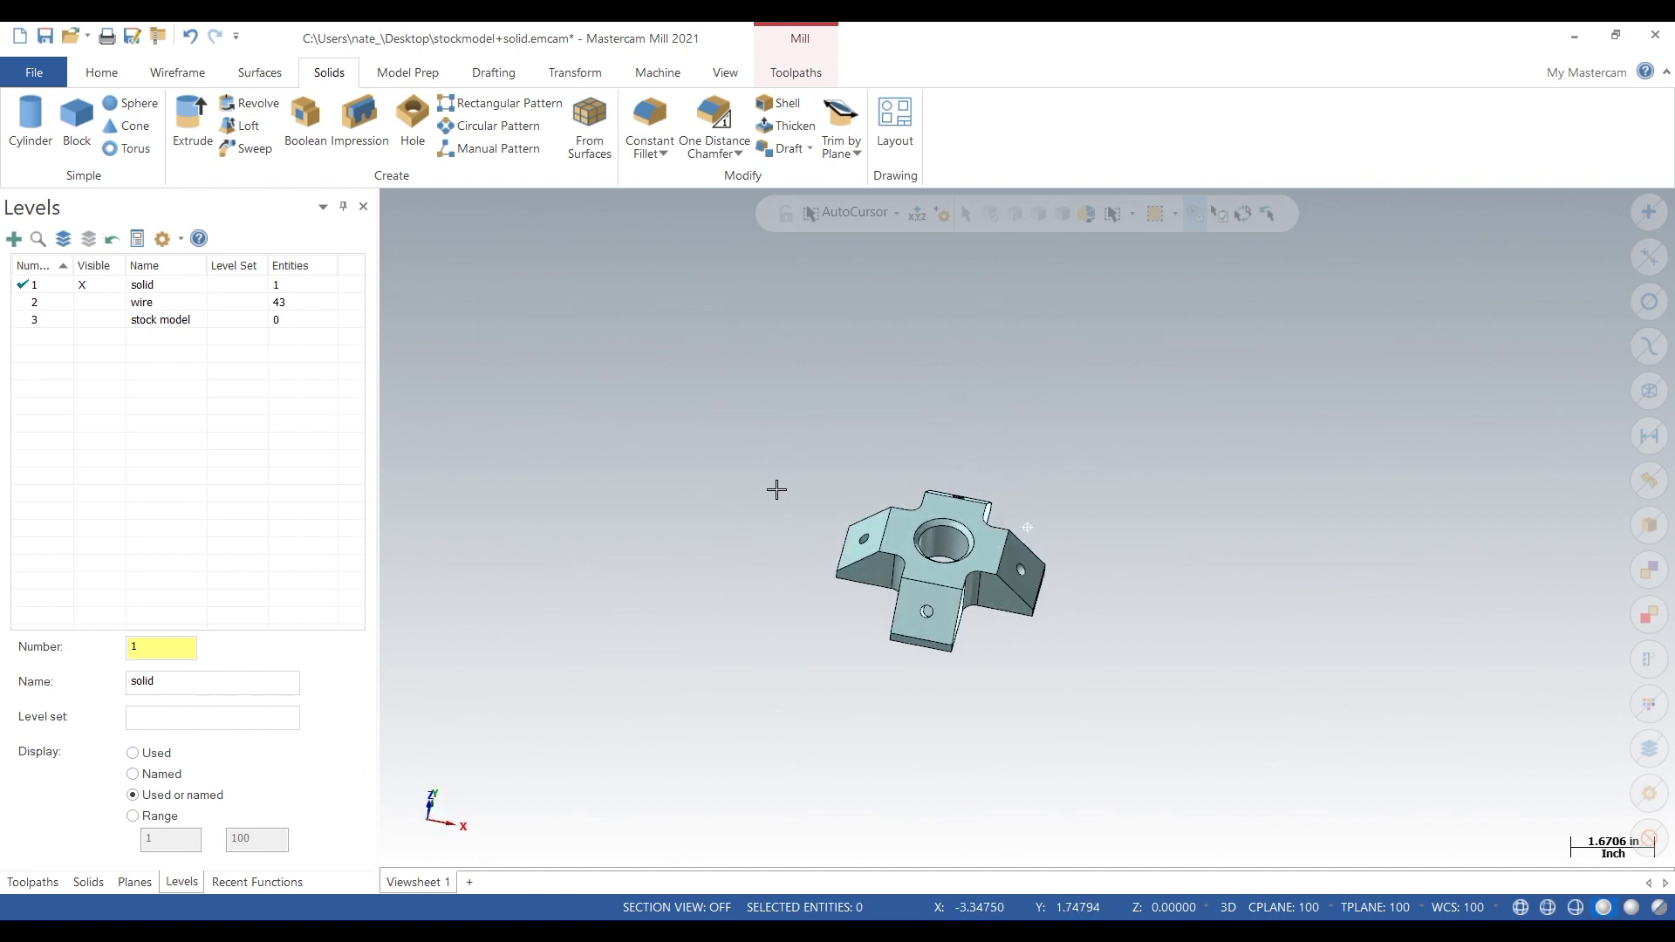
{"action": "left_click", "coordinate": [134, 883]}
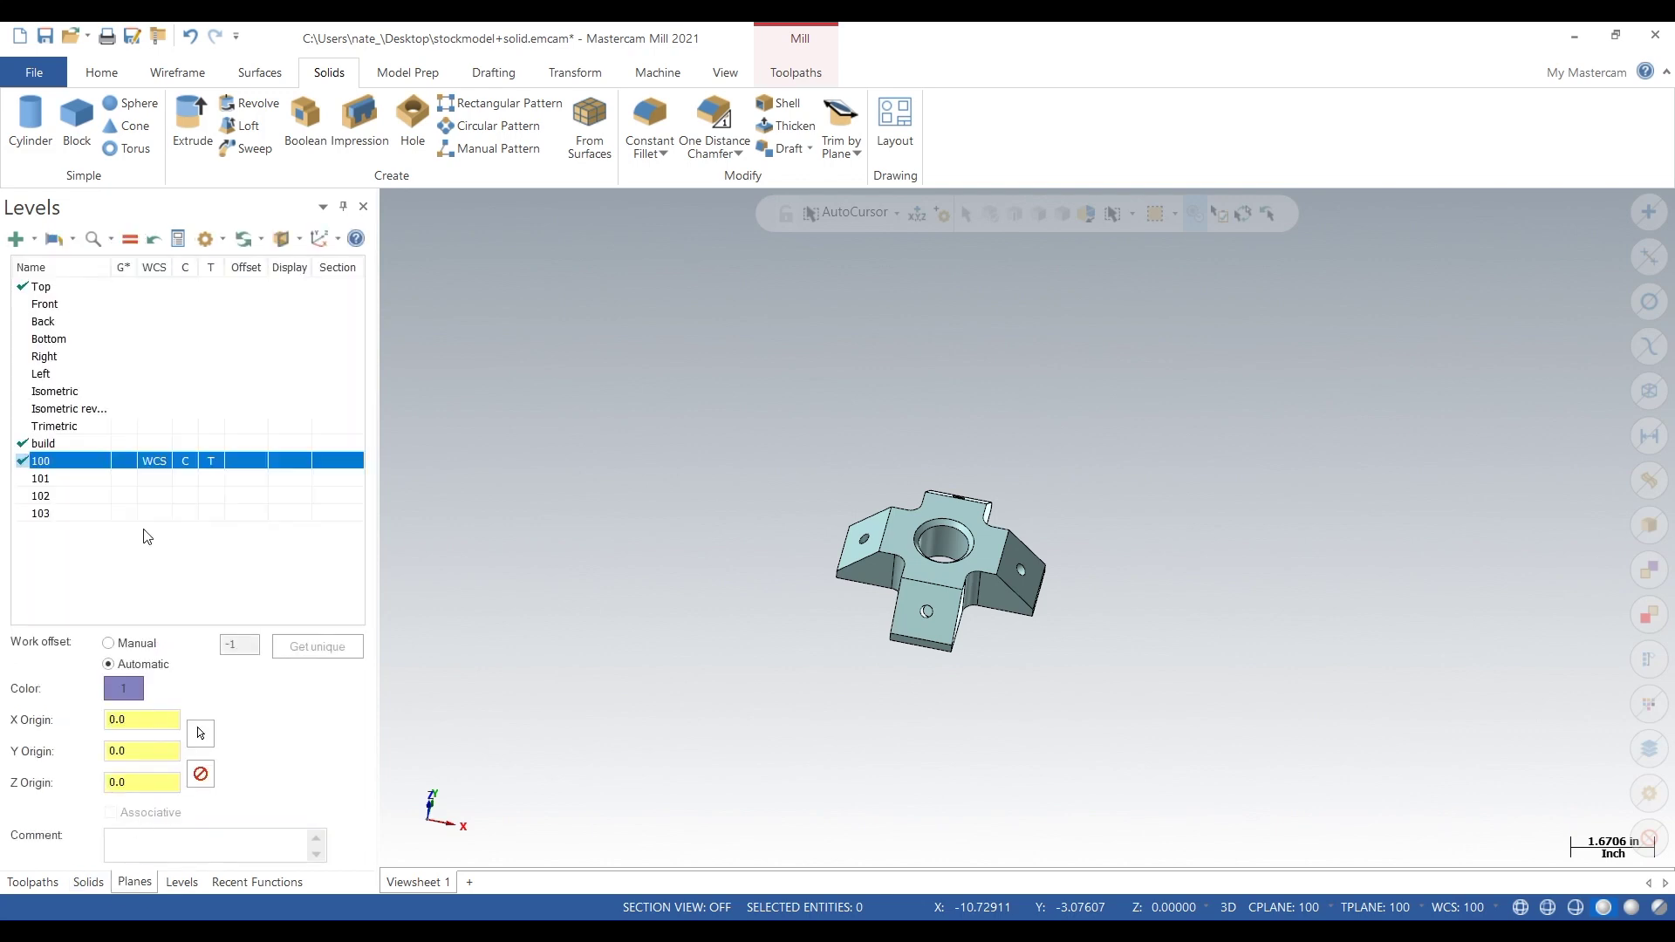
{"action": "left_click", "coordinate": [124, 478]}
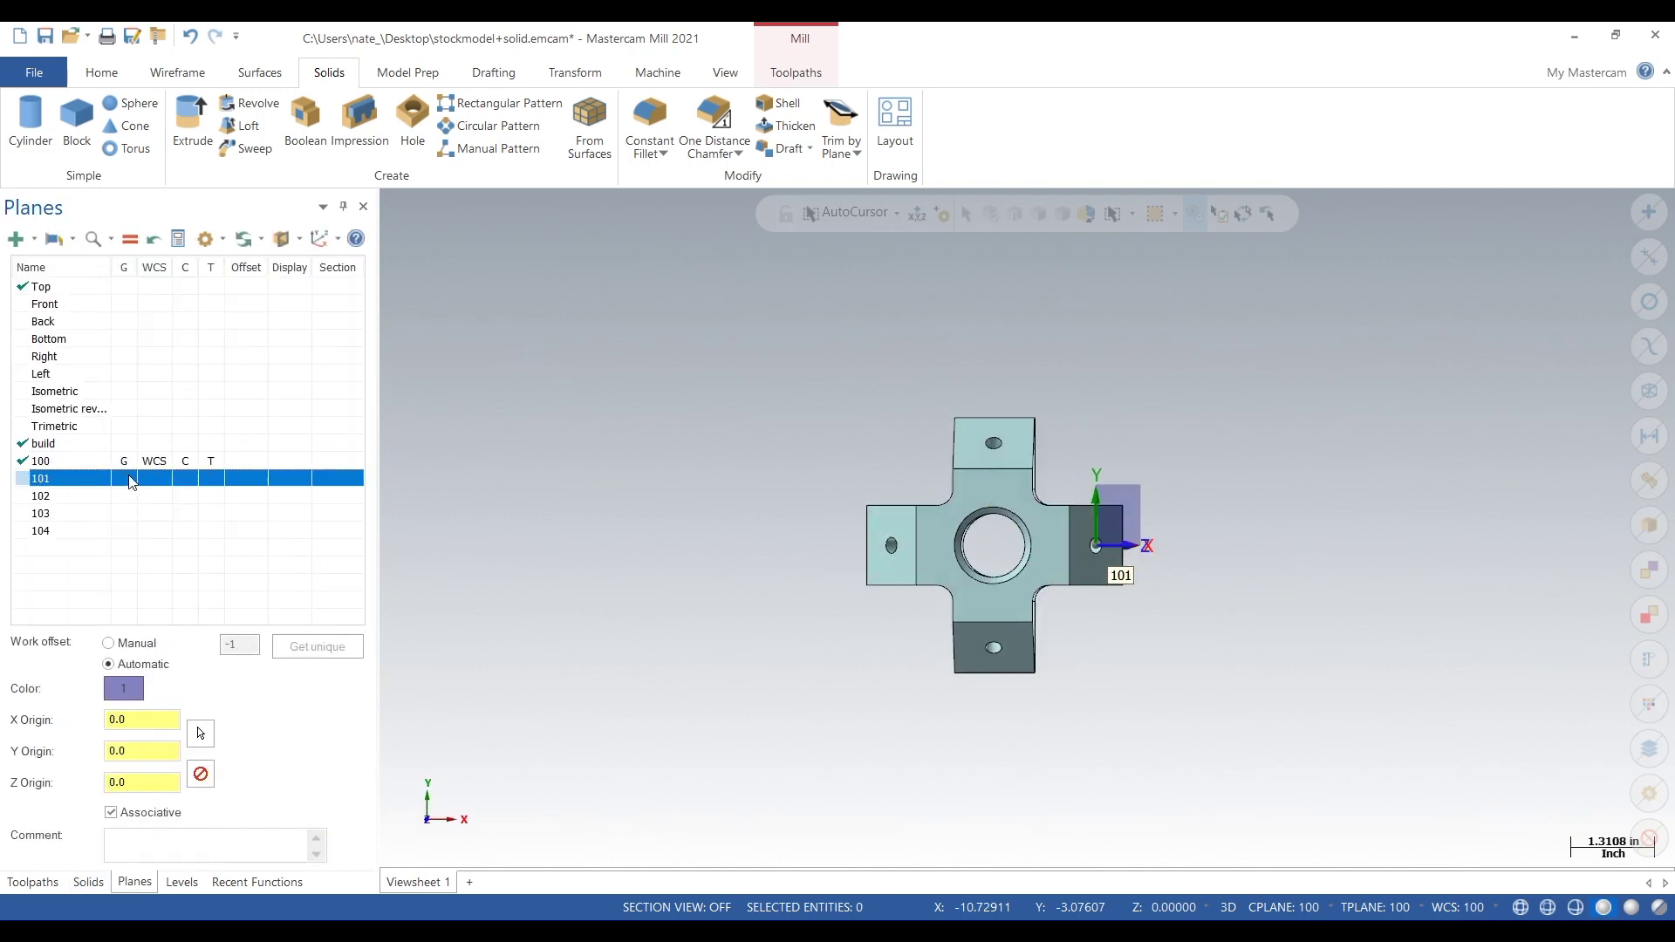
{"action": "left_click", "coordinate": [130, 496]}
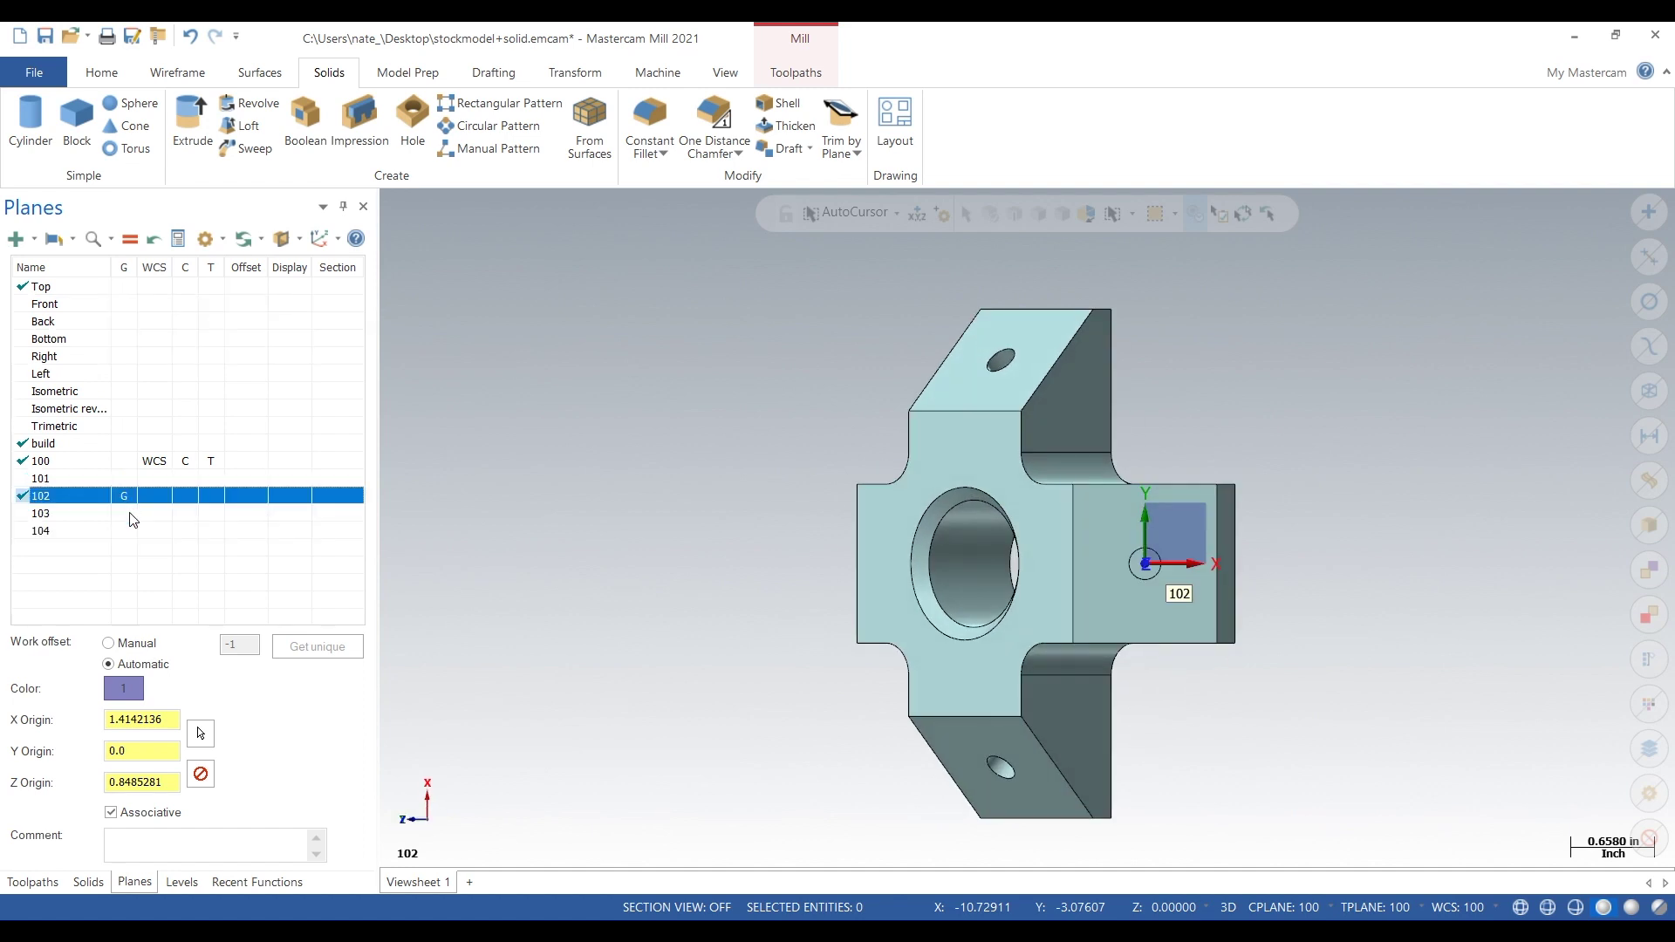
{"action": "left_click", "coordinate": [134, 517]}
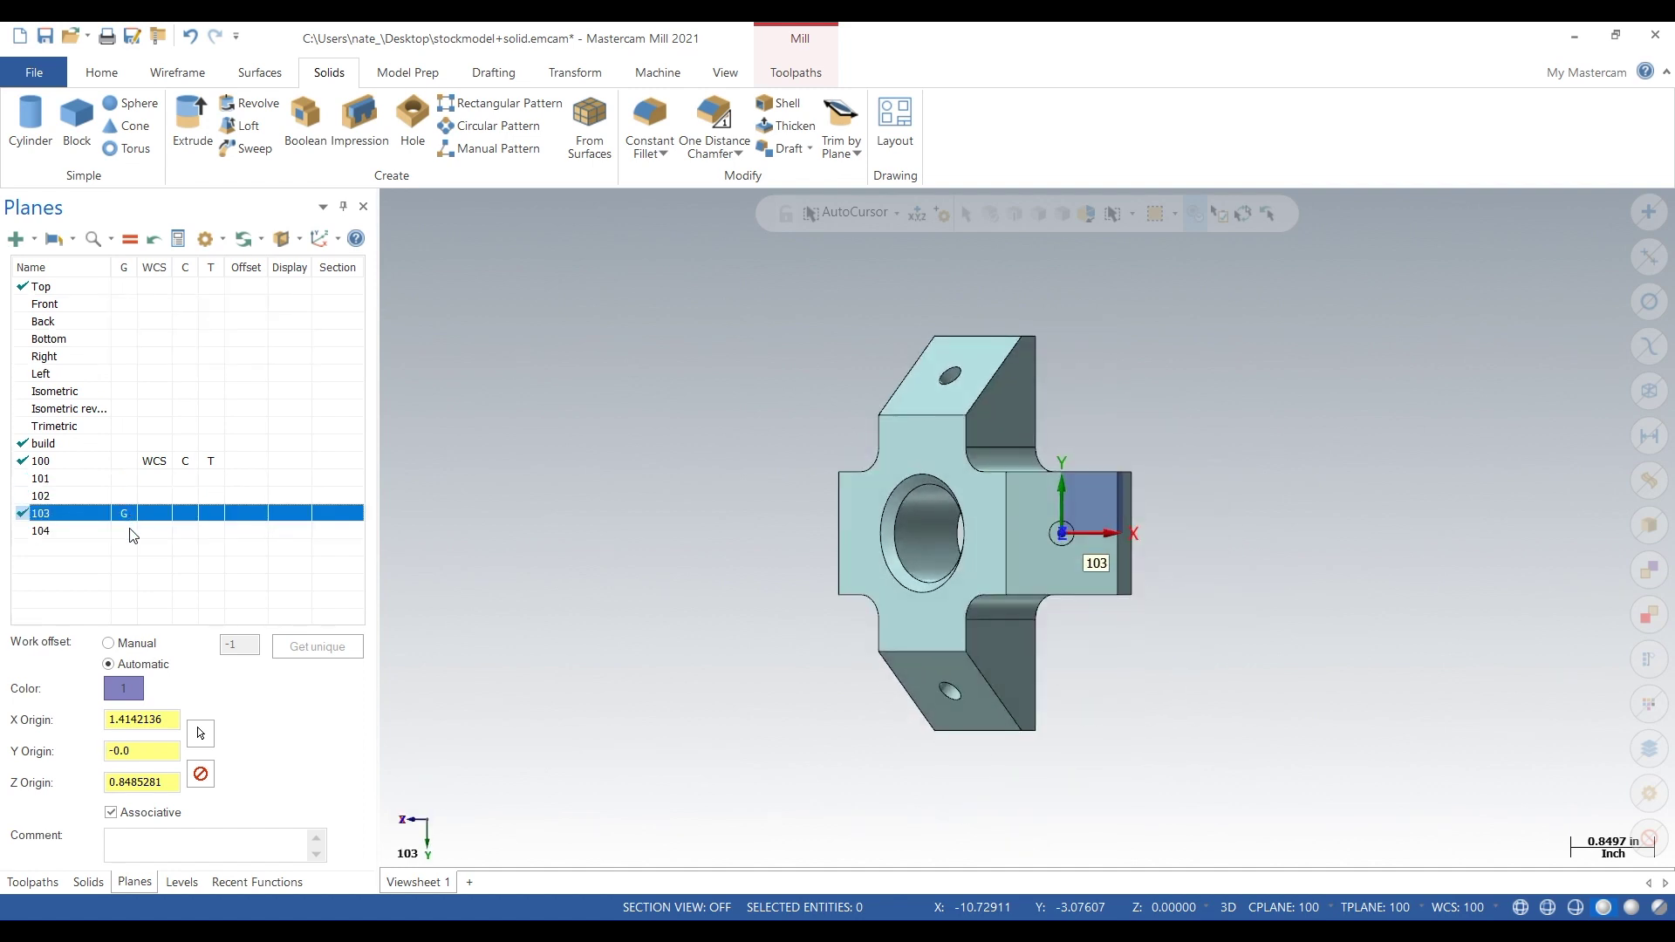
{"action": "left_click", "coordinate": [131, 533]}
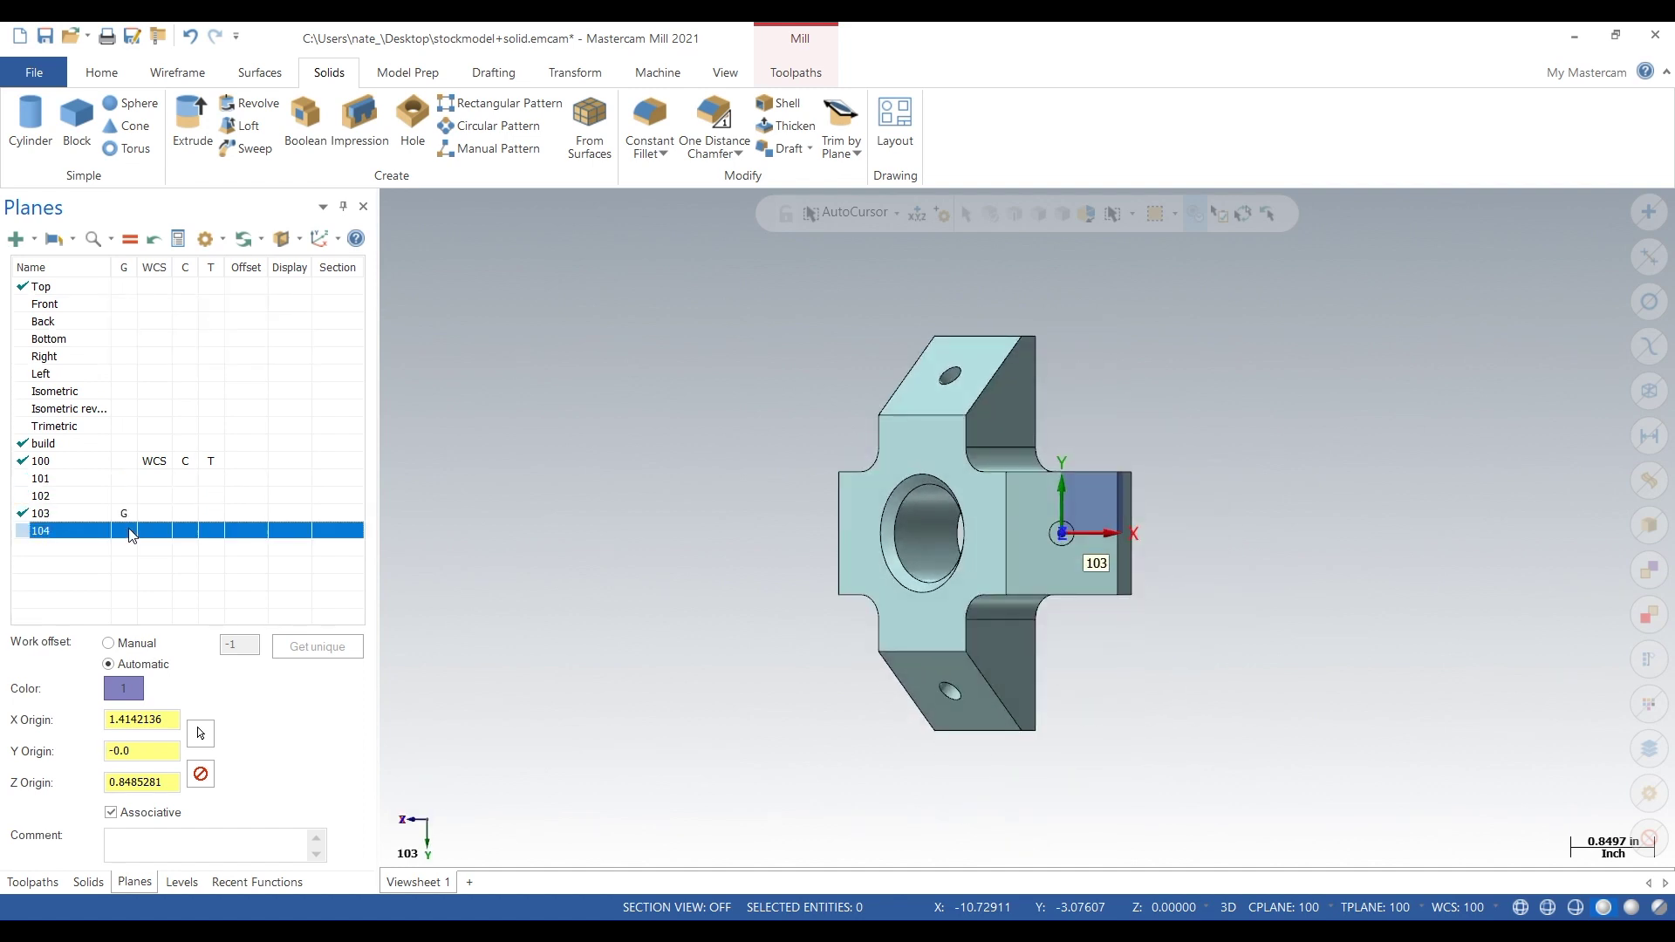
{"action": "left_click", "coordinate": [123, 464]}
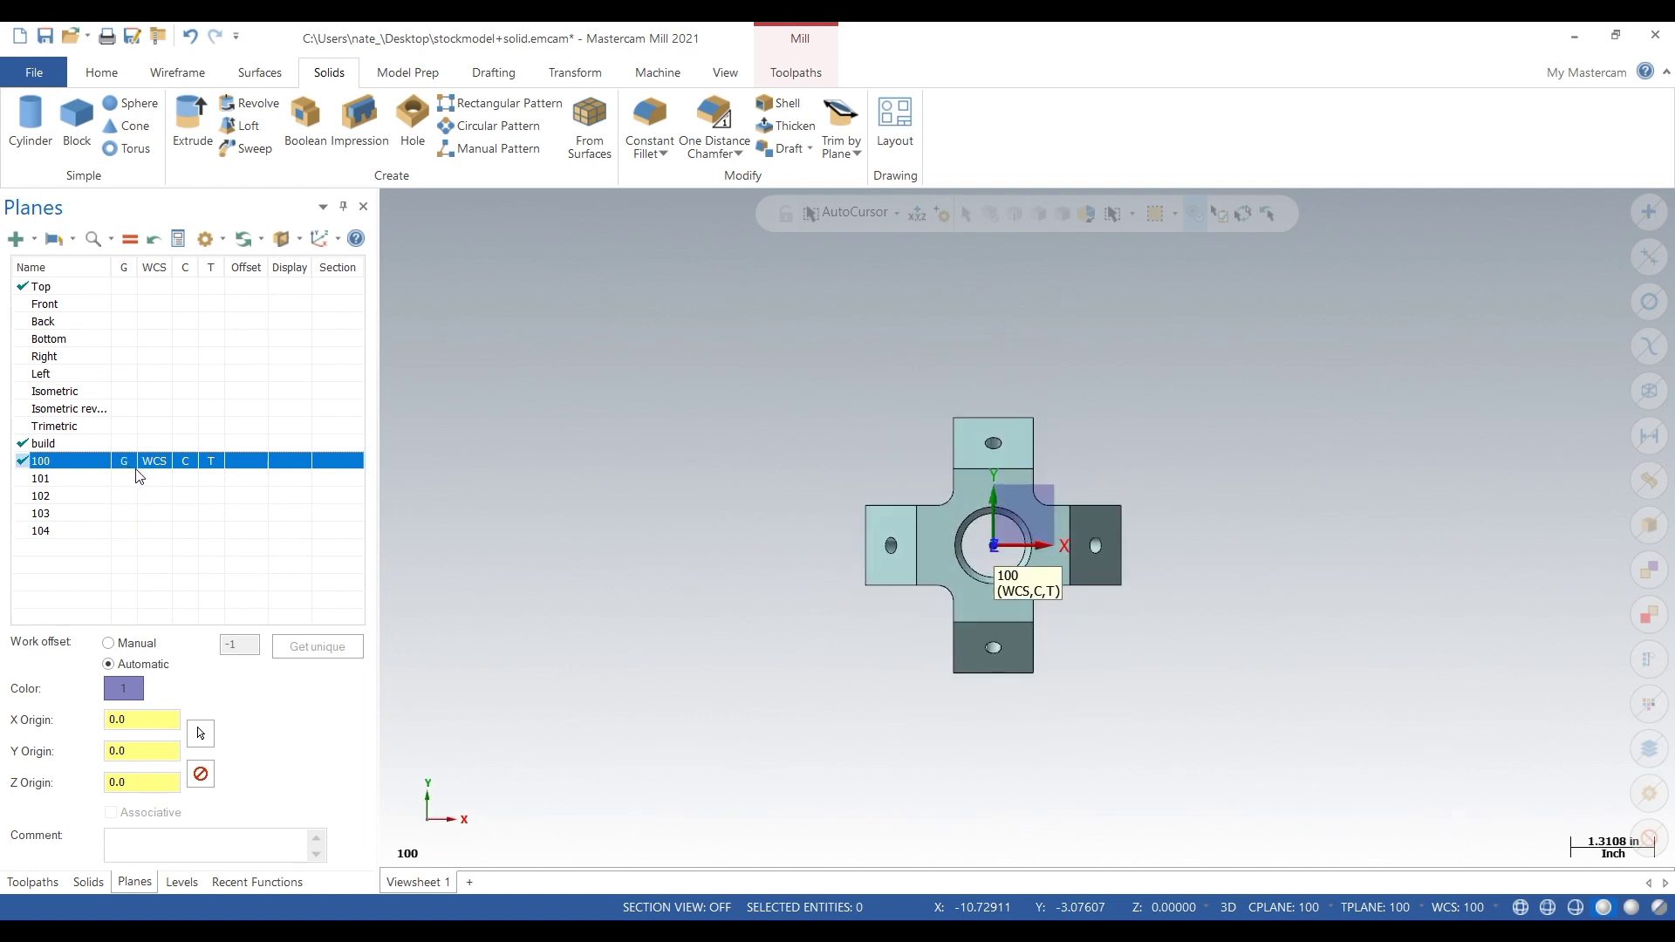
{"action": "left_click_drag", "start_coordinate": [689, 311], "coordinate": [1252, 706]}
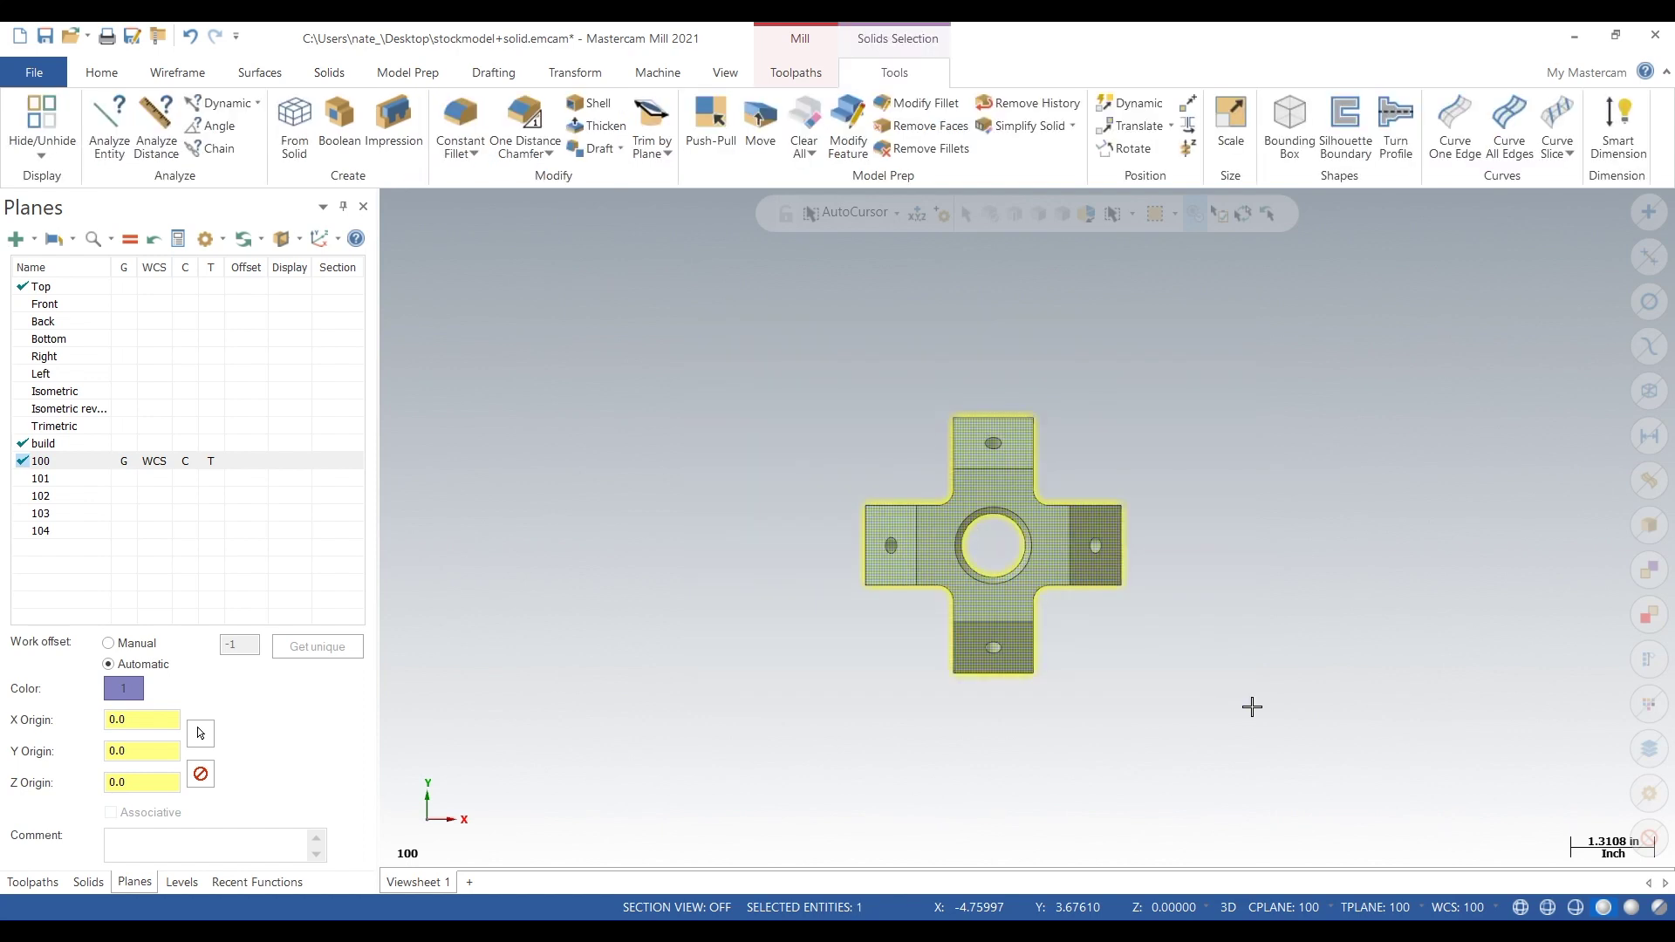
- Copy the selected solid onto level 3, named 'stock model', keeping the original in place
{"action": "right_click", "coordinate": [651, 394]}
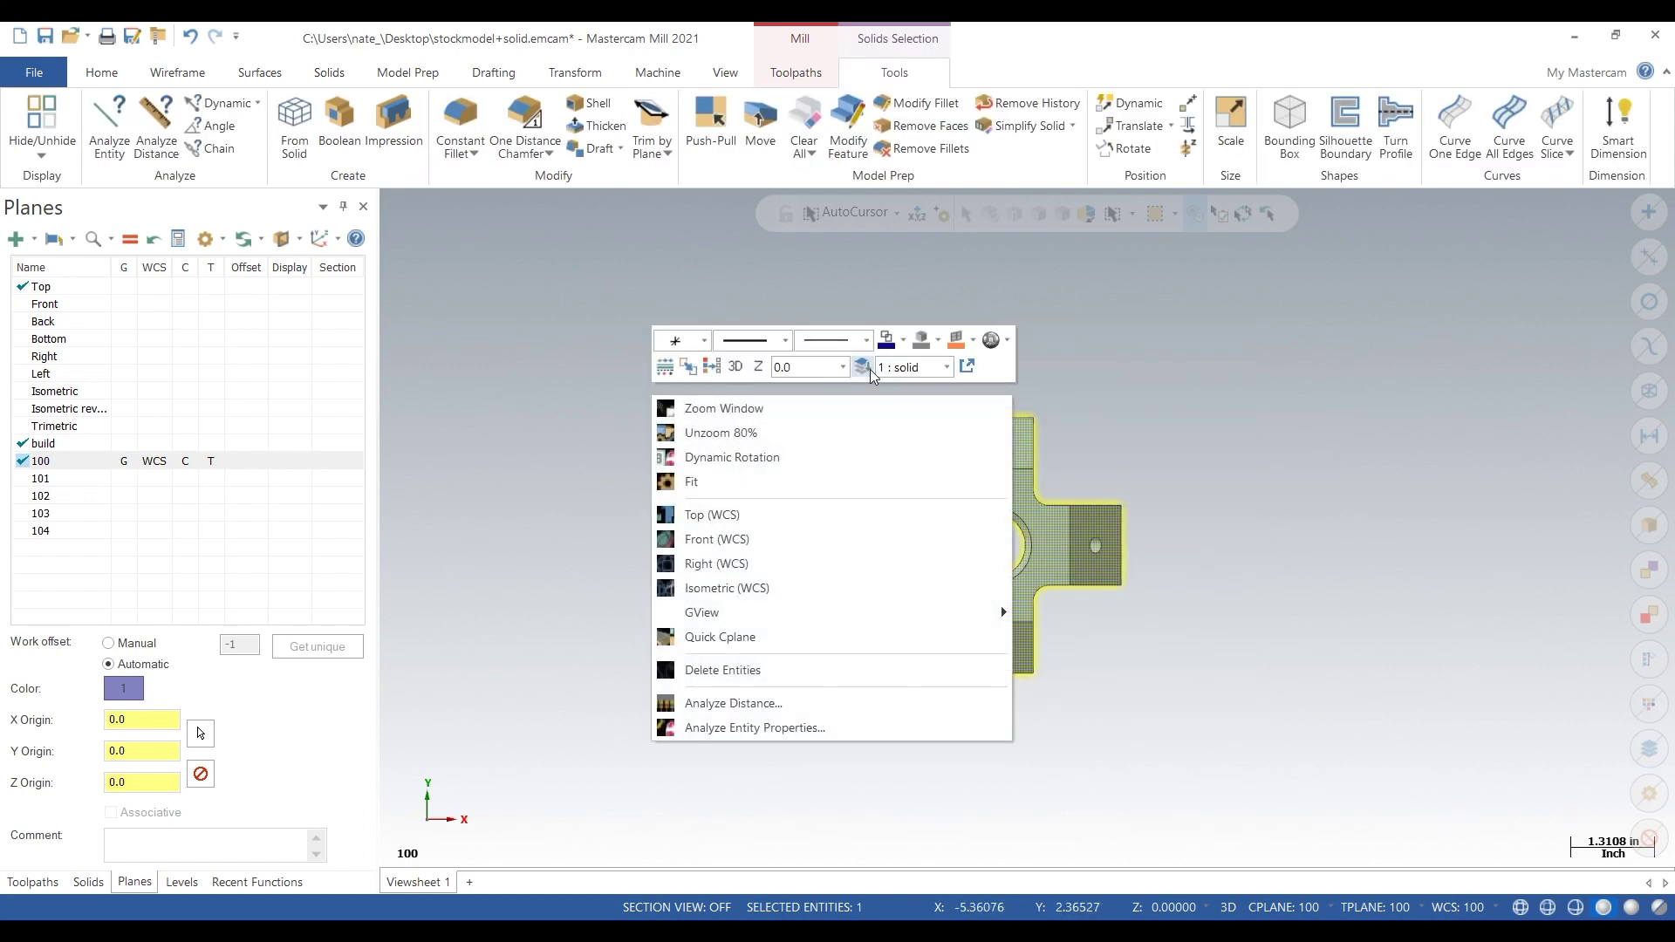
{"action": "left_click", "coordinate": [862, 366]}
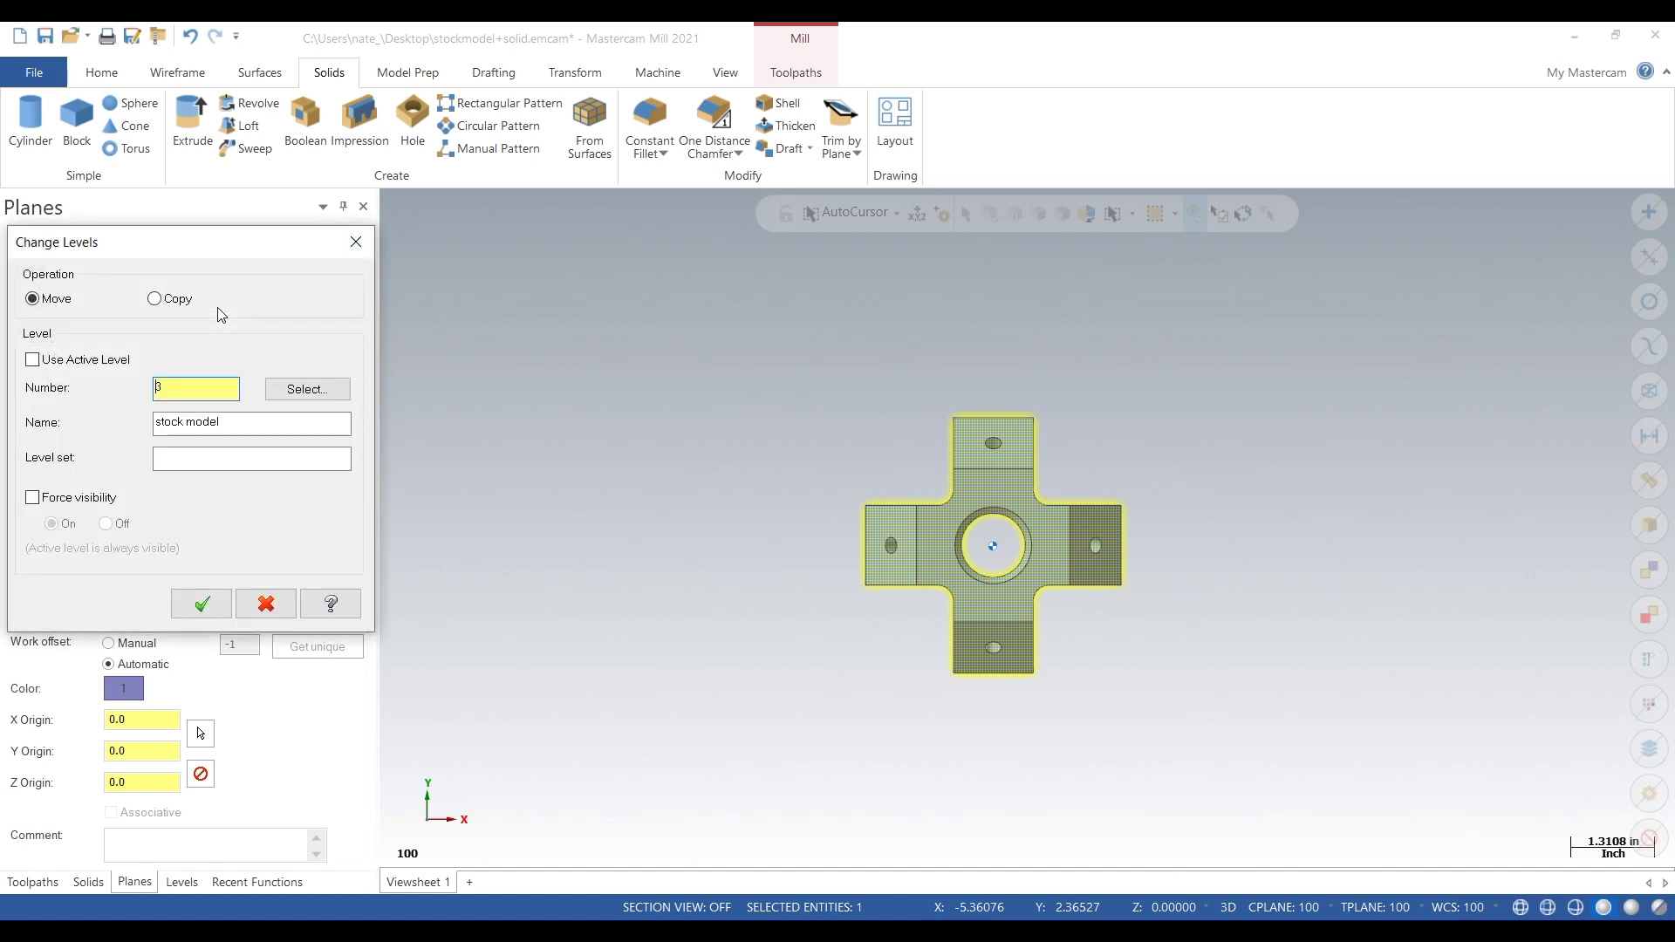
{"action": "left_click", "coordinate": [154, 298]}
{"action": "left_click", "coordinate": [201, 424]}
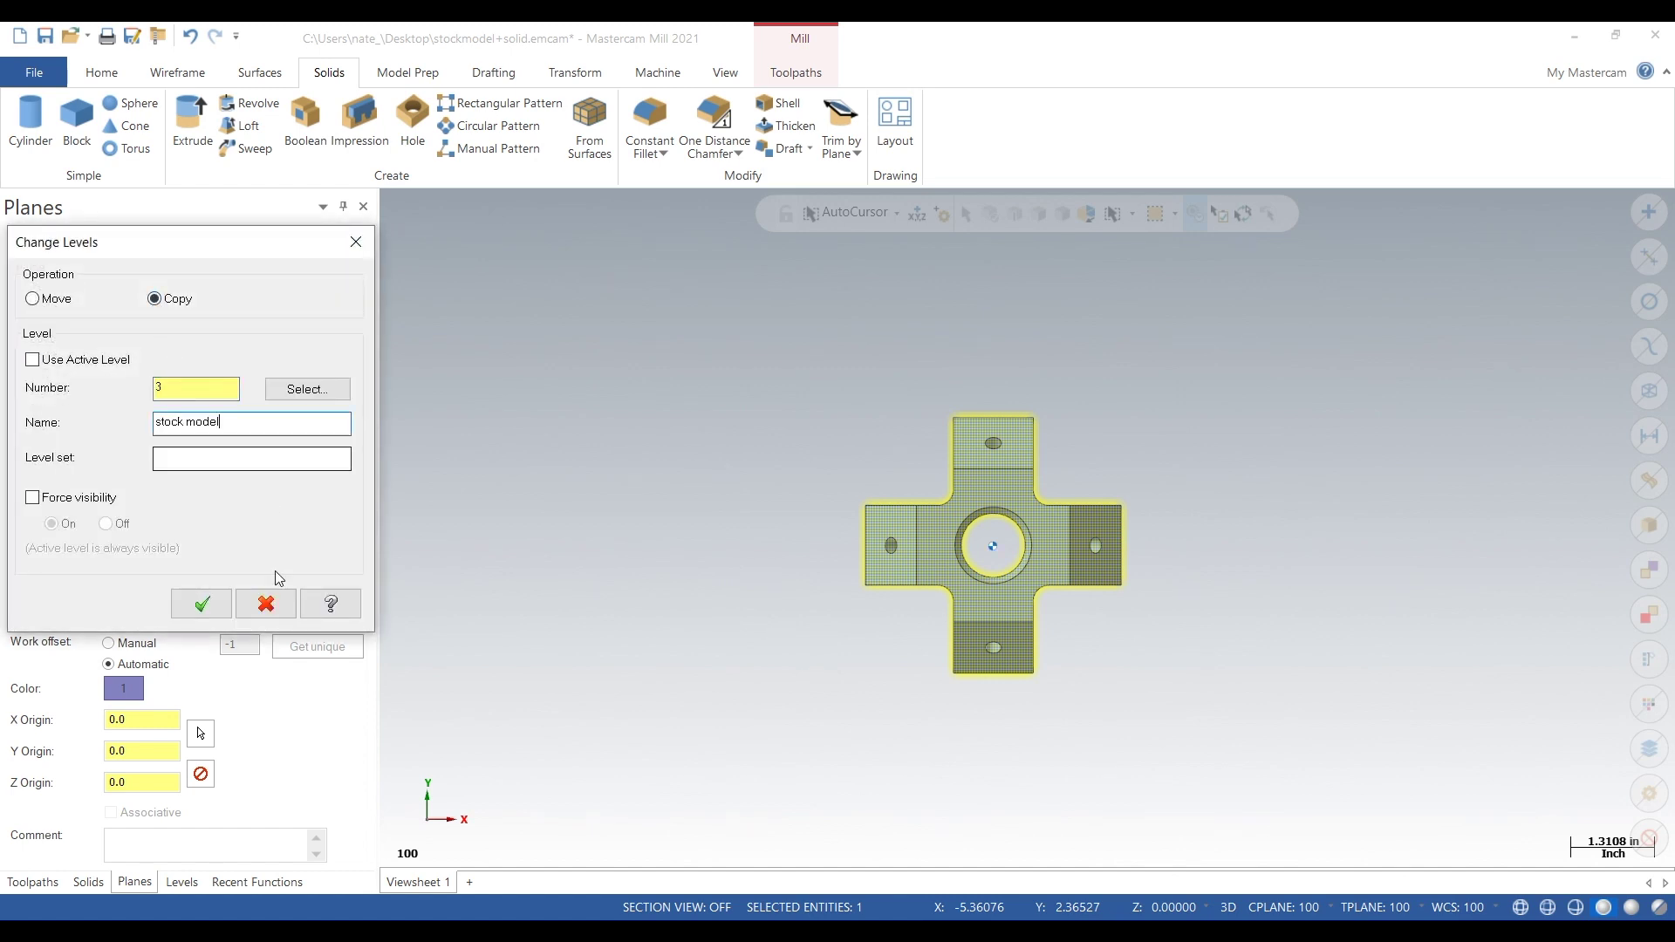
{"action": "left_click", "coordinate": [199, 606]}
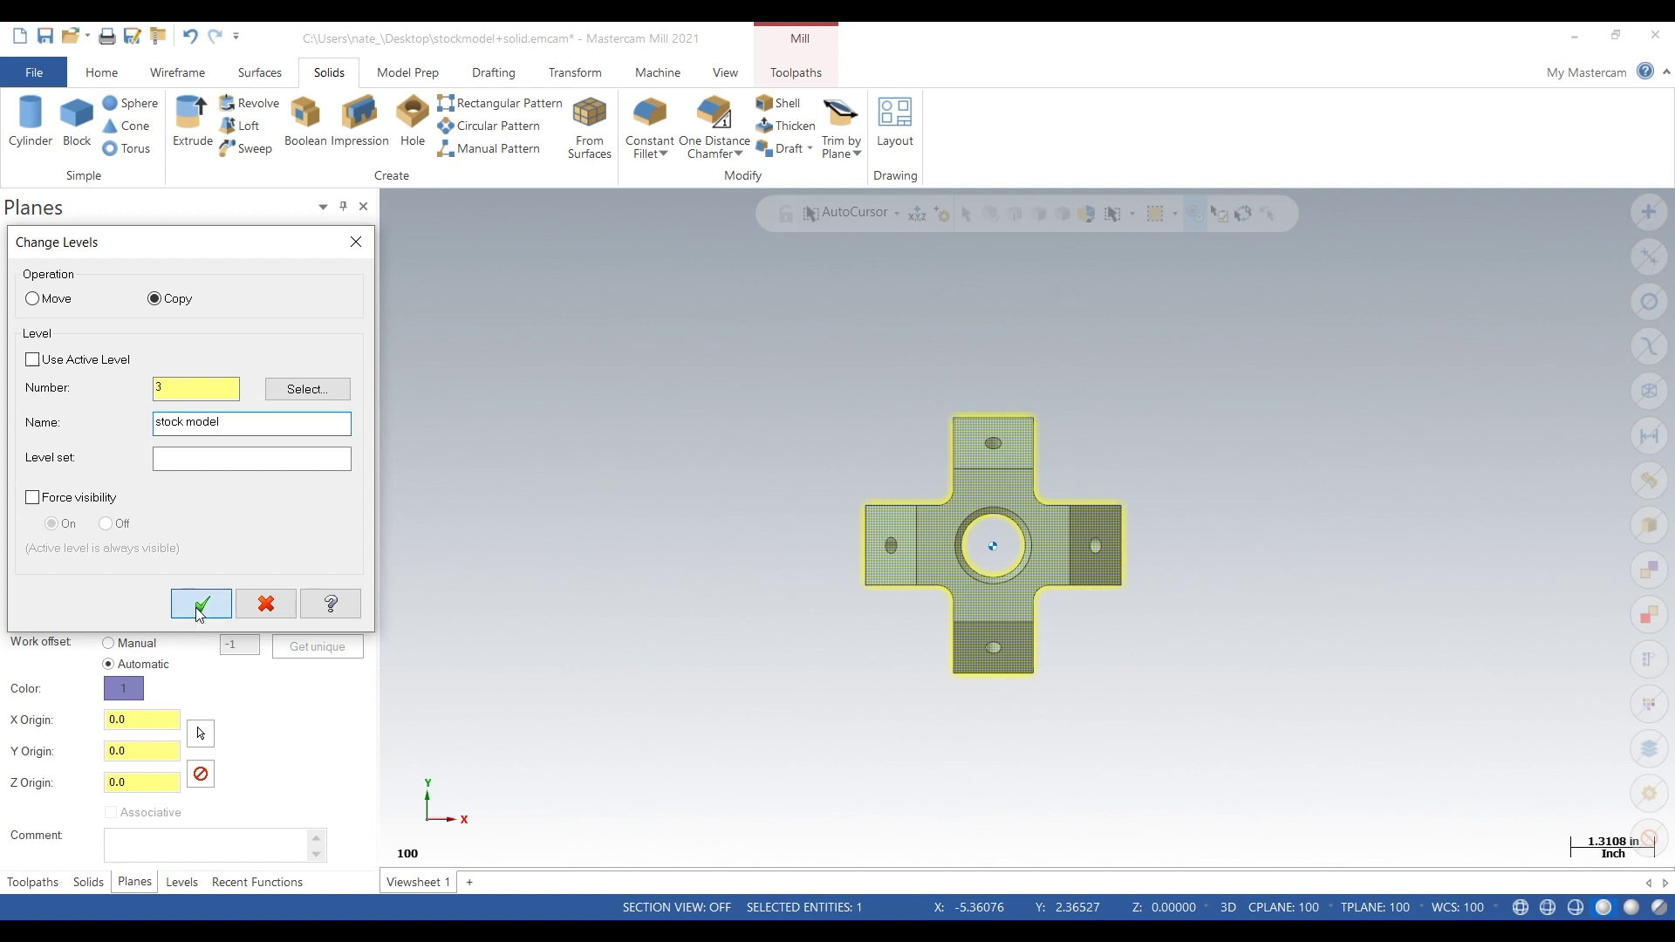
{"action": "left_click", "coordinate": [185, 882]}
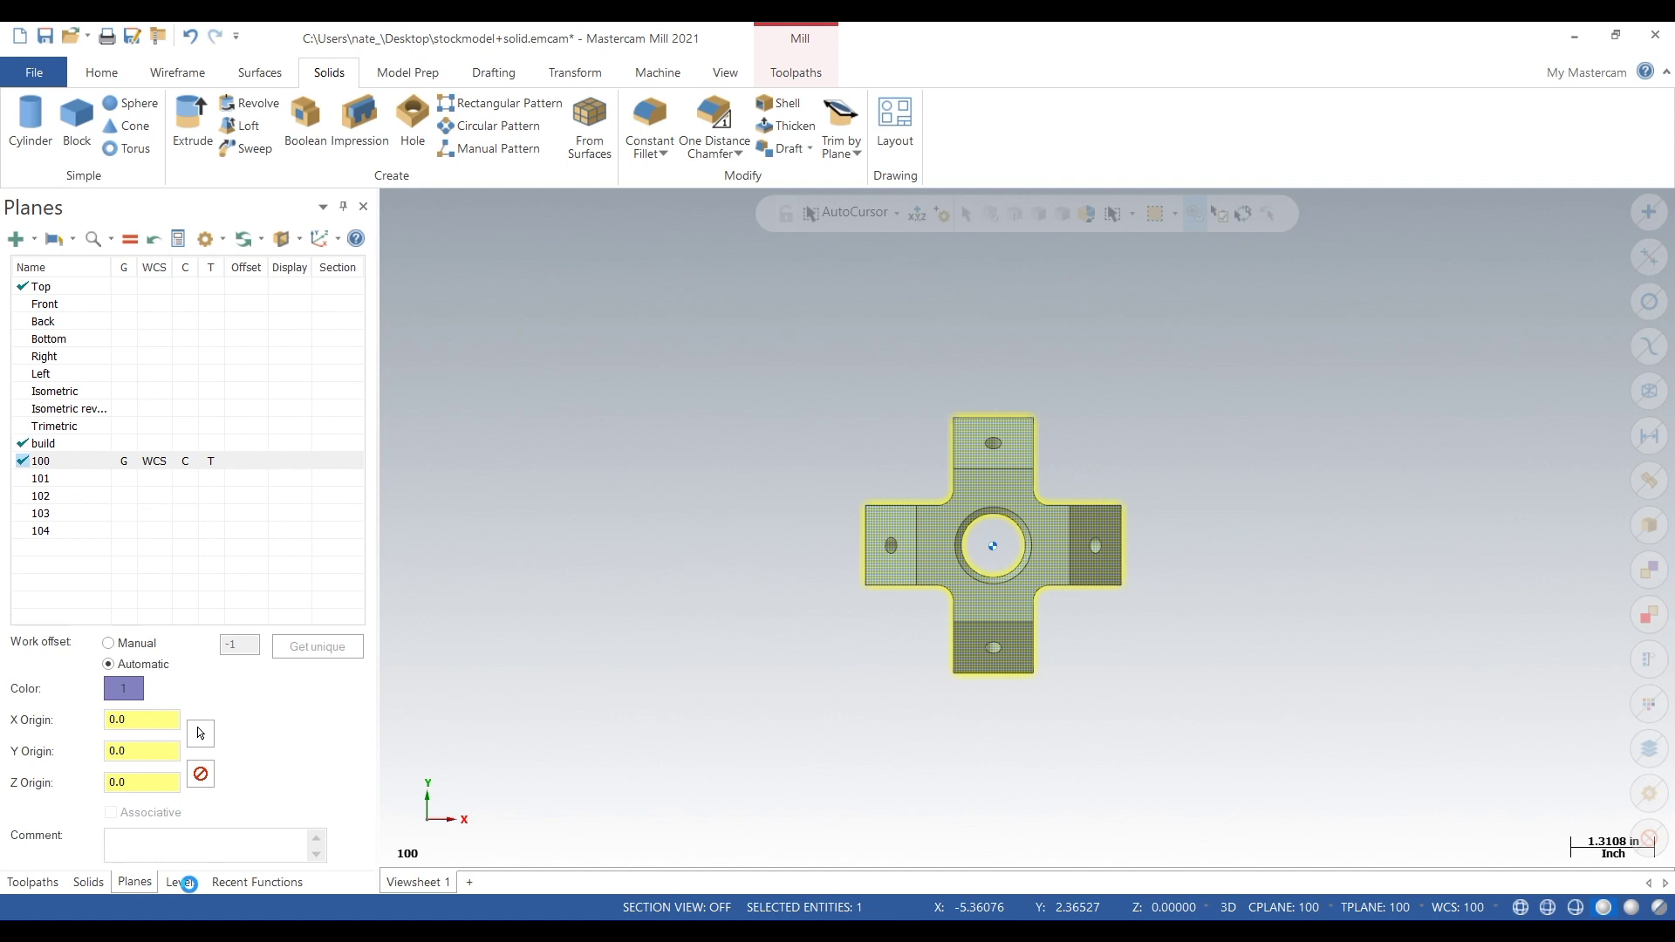
- Deselect the solid, make level 3 'stock model' the main level and hide level 1
{"action": "left_click", "coordinate": [729, 494]}
{"action": "left_click", "coordinate": [194, 879]}
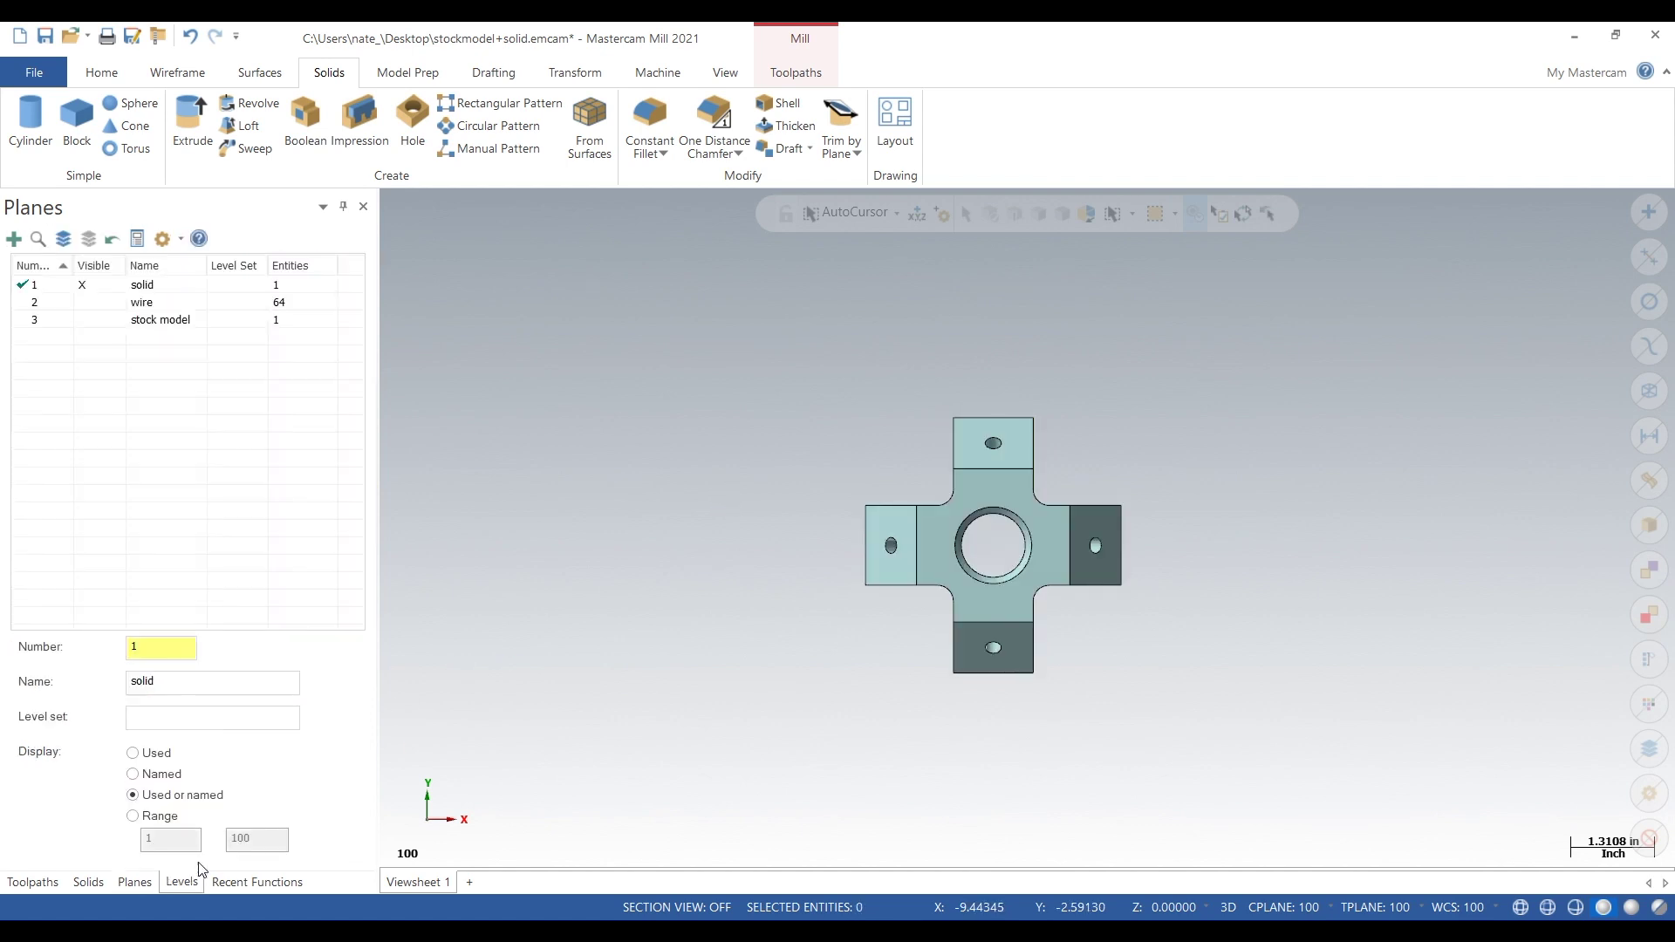
{"action": "left_click", "coordinate": [56, 321]}
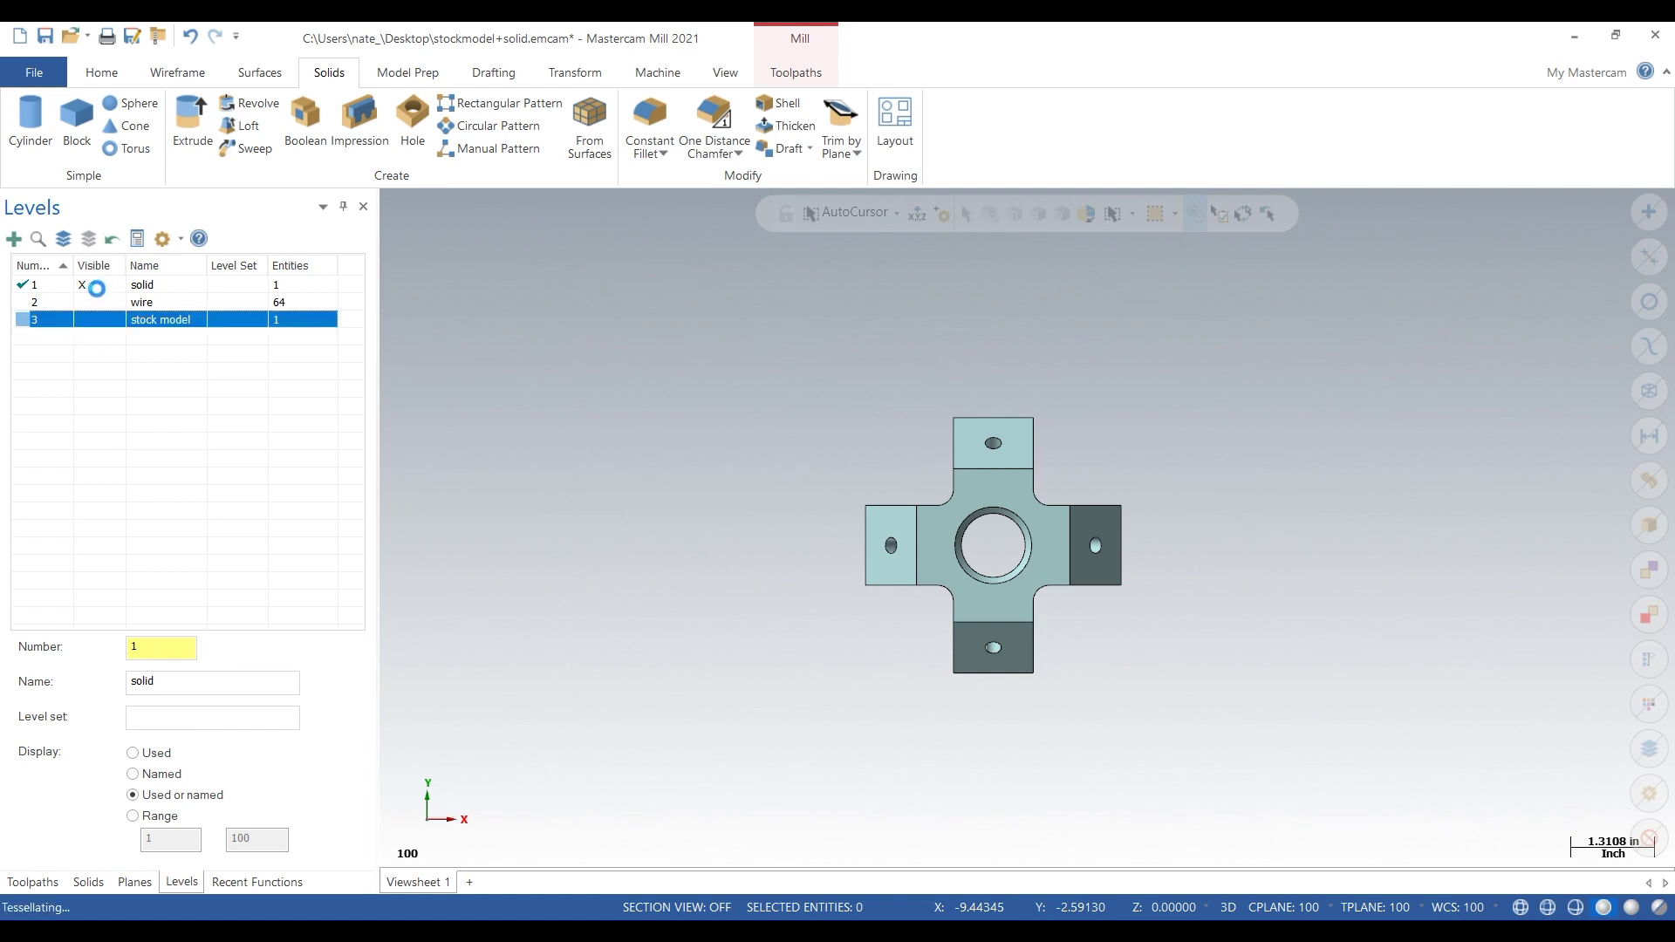
{"action": "left_click", "coordinate": [96, 288]}
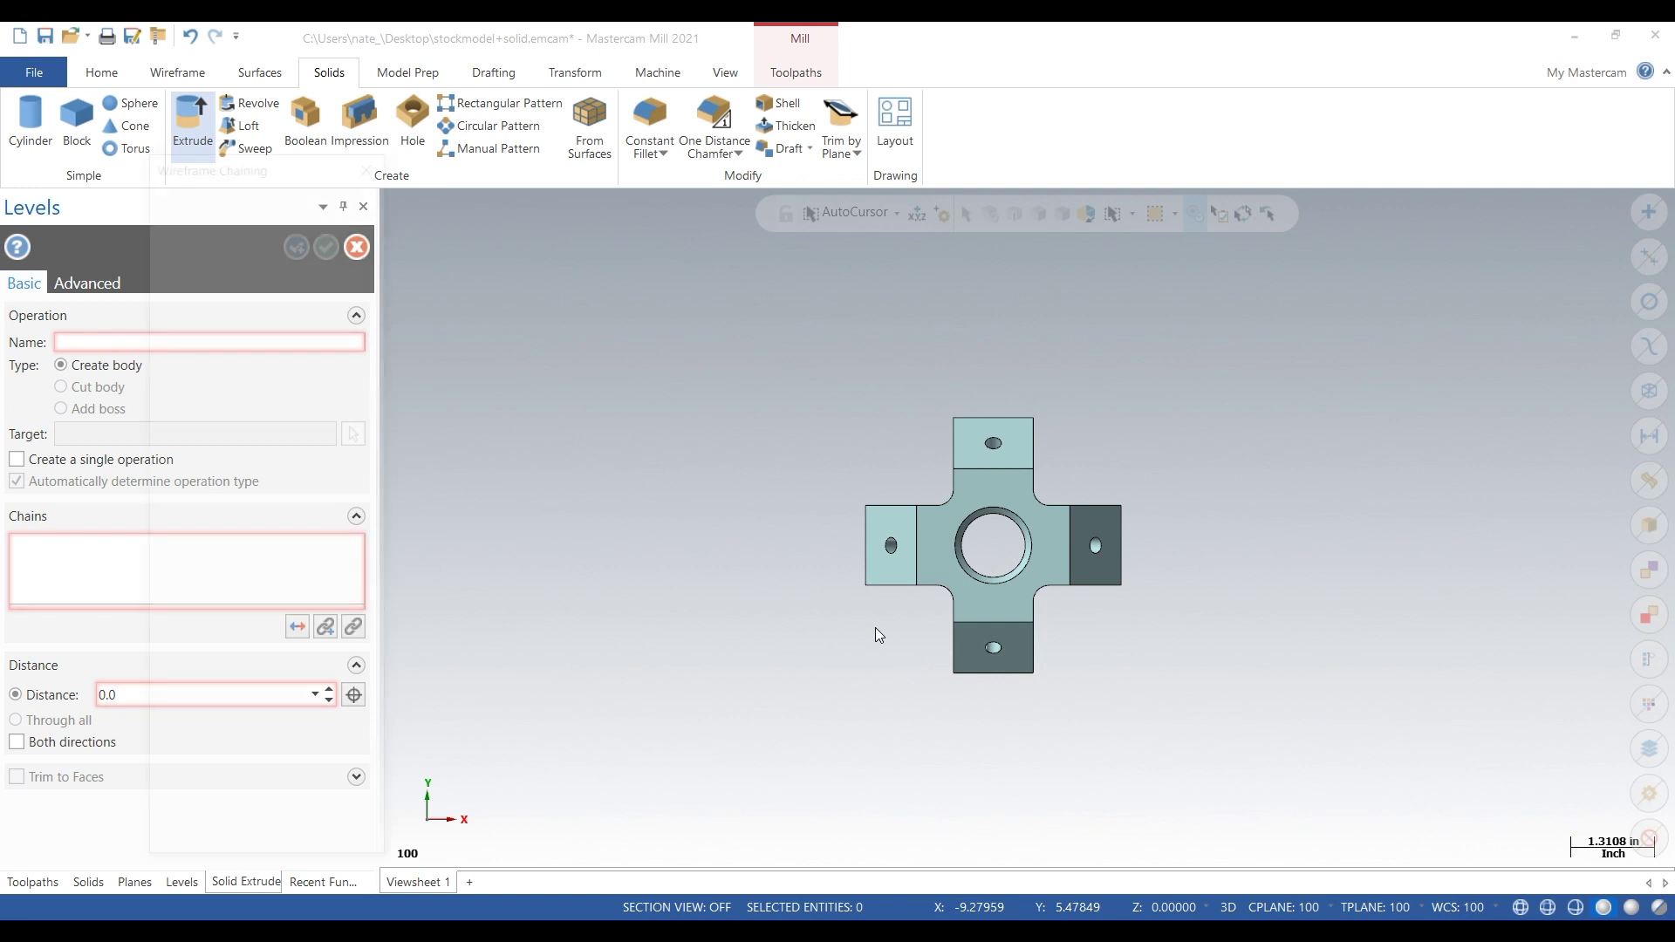
- Tilt and zoom the view, then cancel the Solid Extrude chain selection
{"action": "middle_click_drag", "start_coordinate": [960, 771], "coordinate": [1007, 611]}
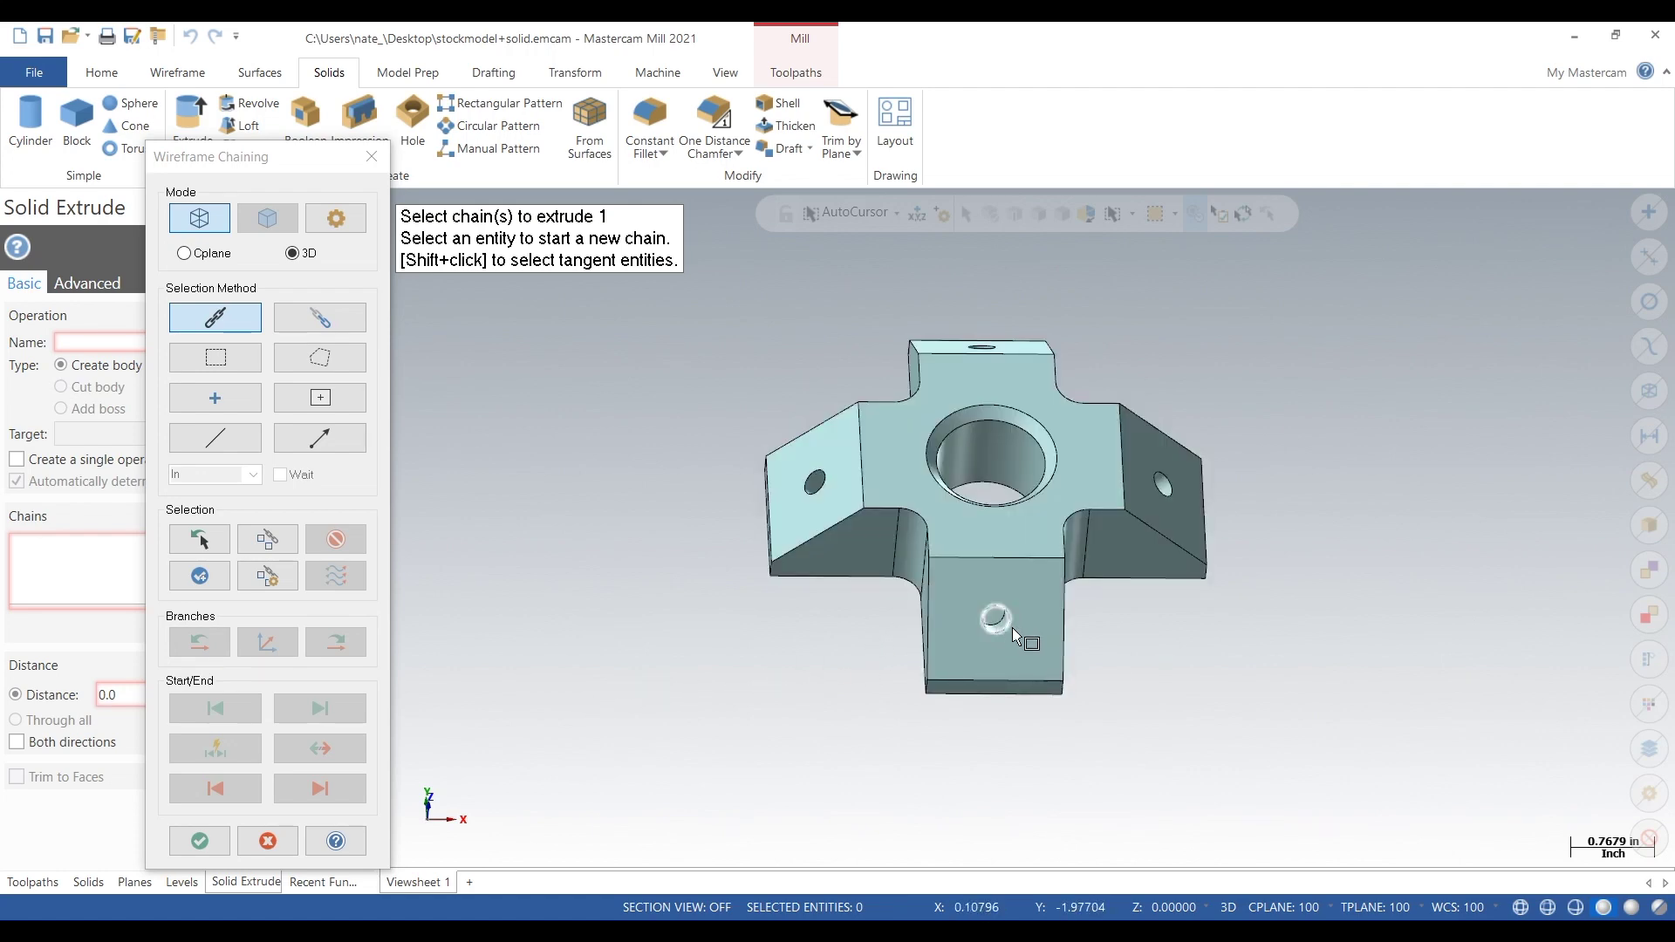
{"action": "scroll", "coordinate": [1012, 623], "scroll_direction": "up", "scroll_amount": 3}
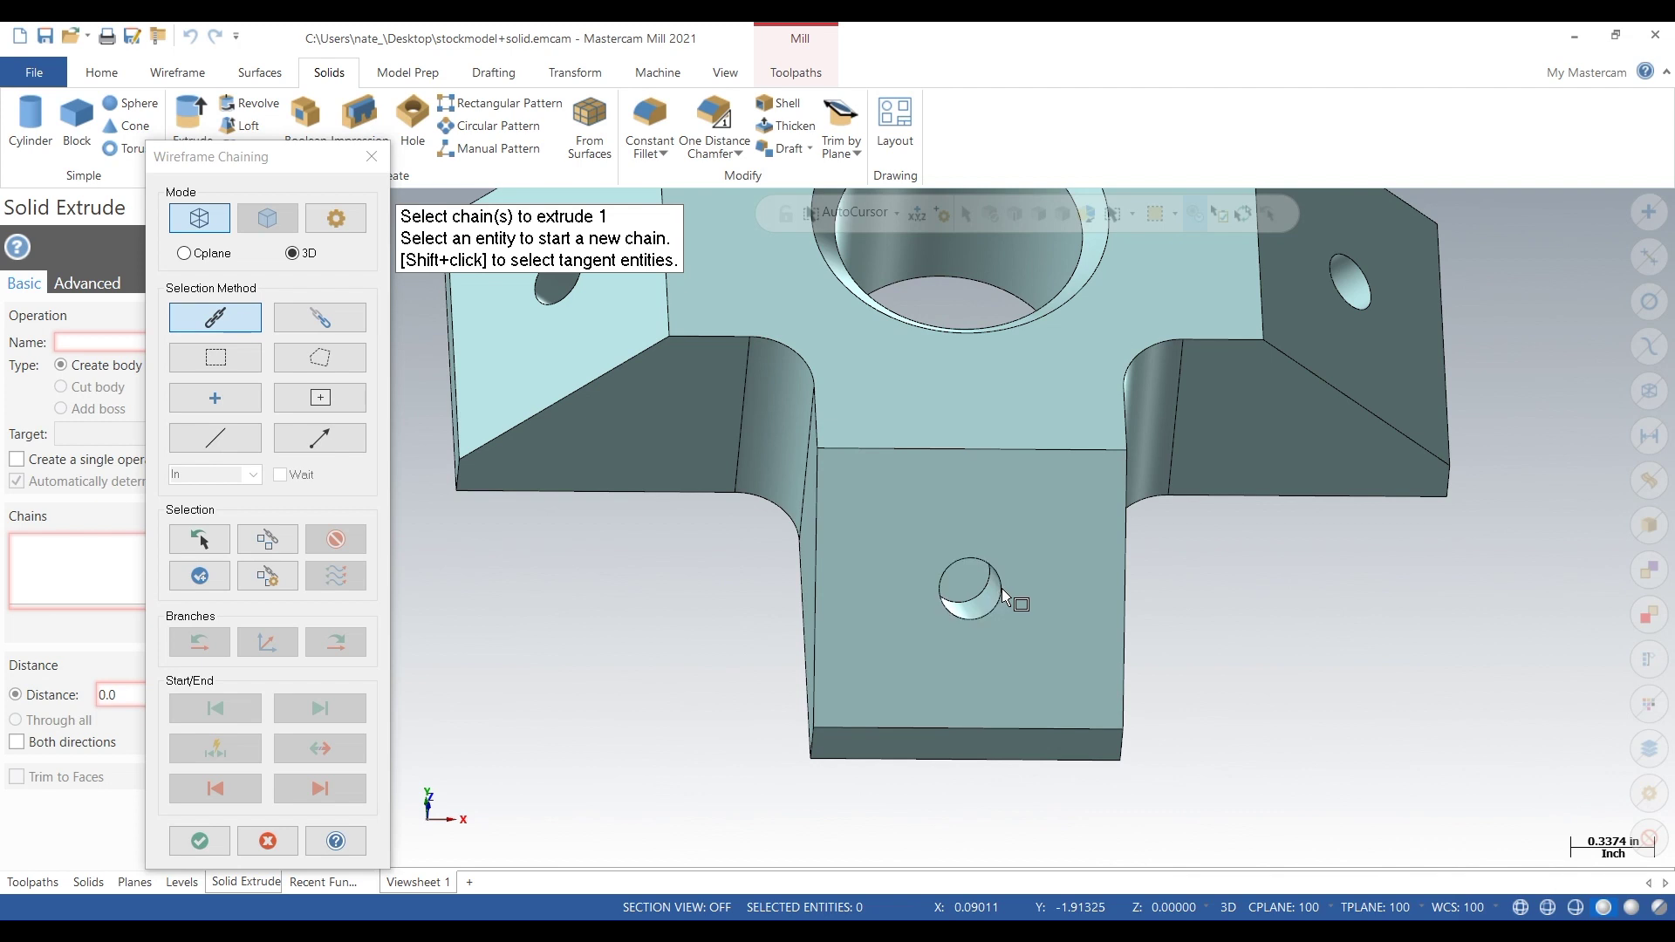
{"action": "left_click", "coordinate": [372, 157]}
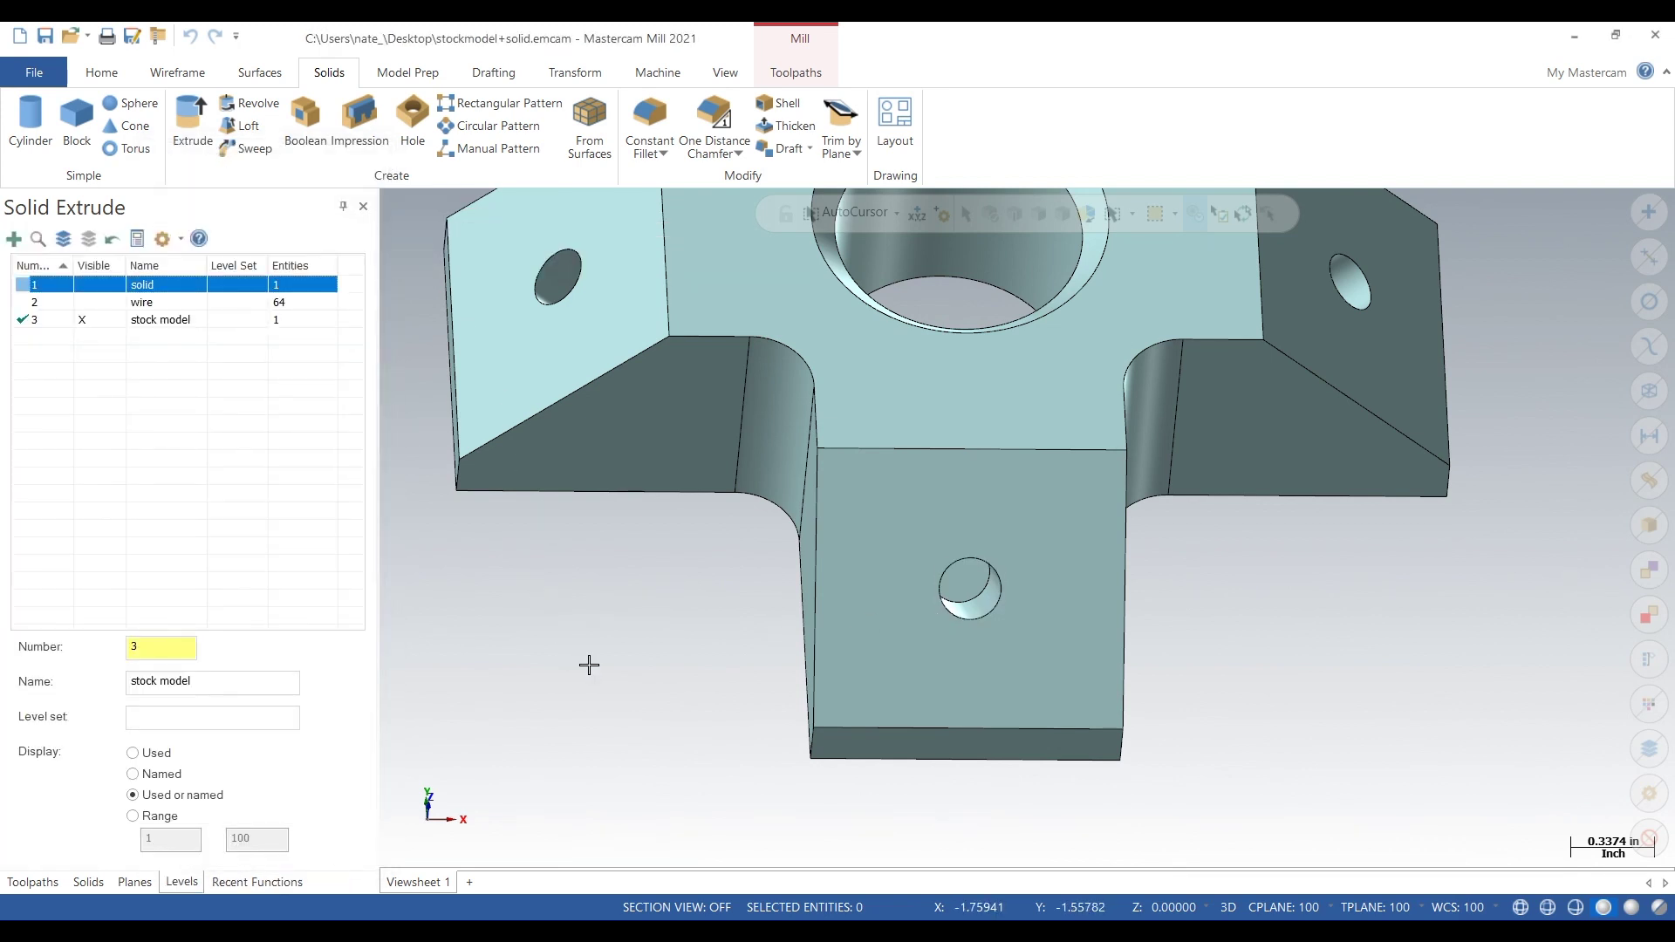
{"action": "scroll", "coordinate": [589, 664], "scroll_direction": "down", "scroll_amount": 5}
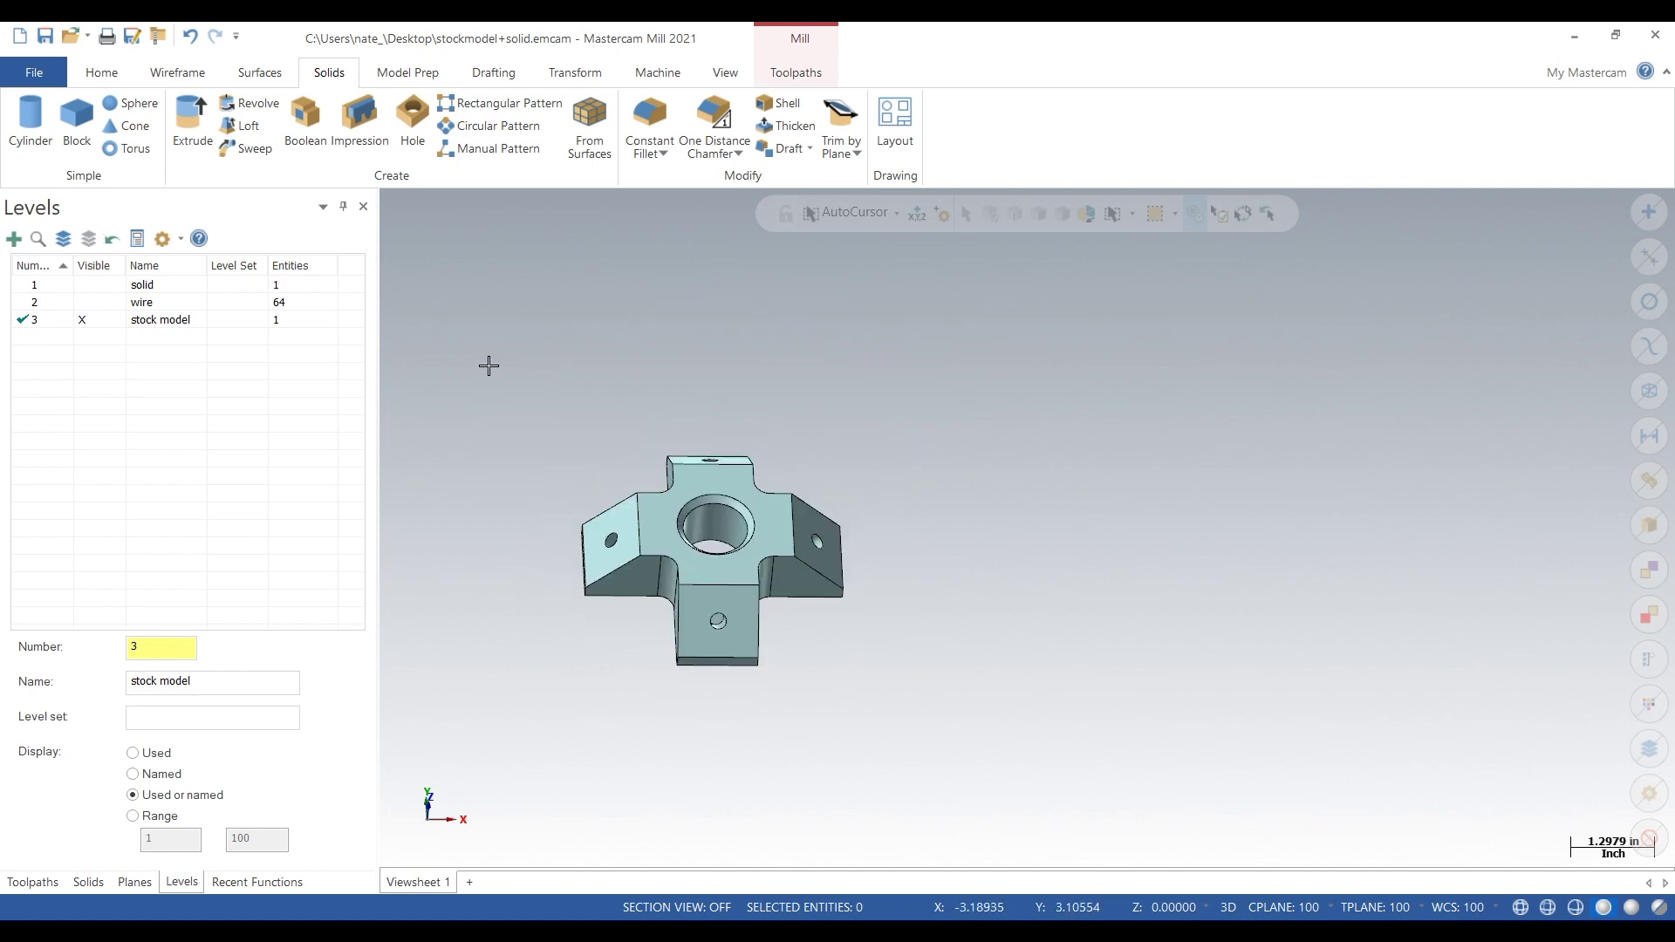
- Create wireframe curves on all edges of the stock model solid, bringing level 3 to 72 entities
{"action": "left_click_drag", "start_coordinate": [488, 365], "coordinate": [998, 738]}
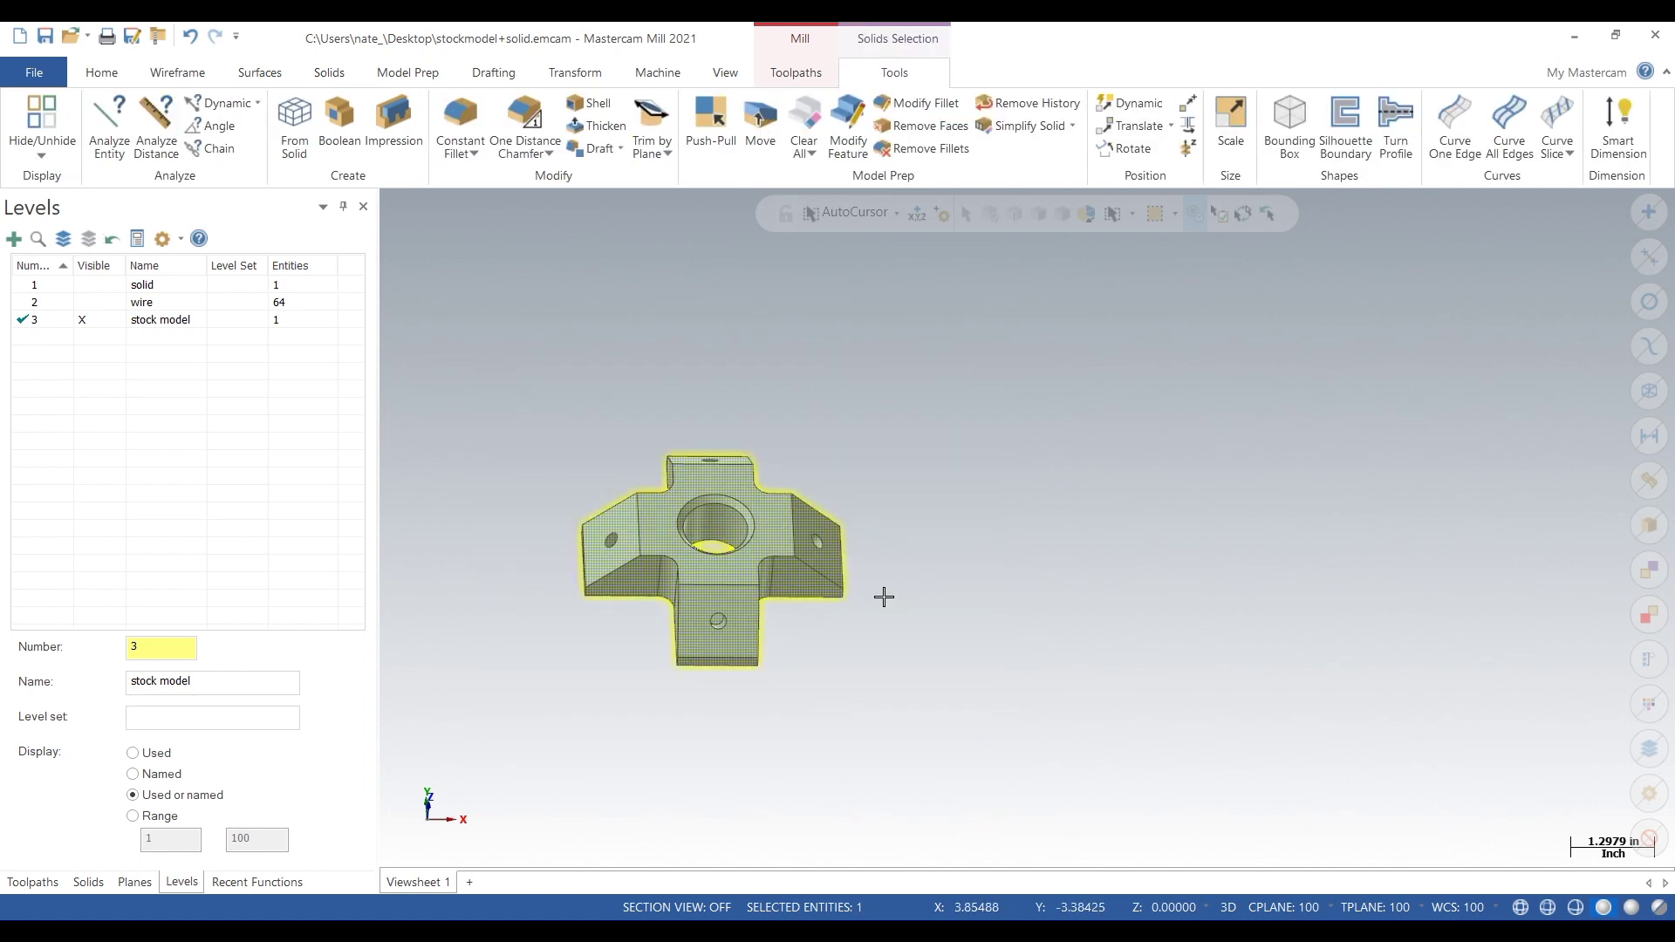
{"action": "left_click", "coordinate": [204, 80]}
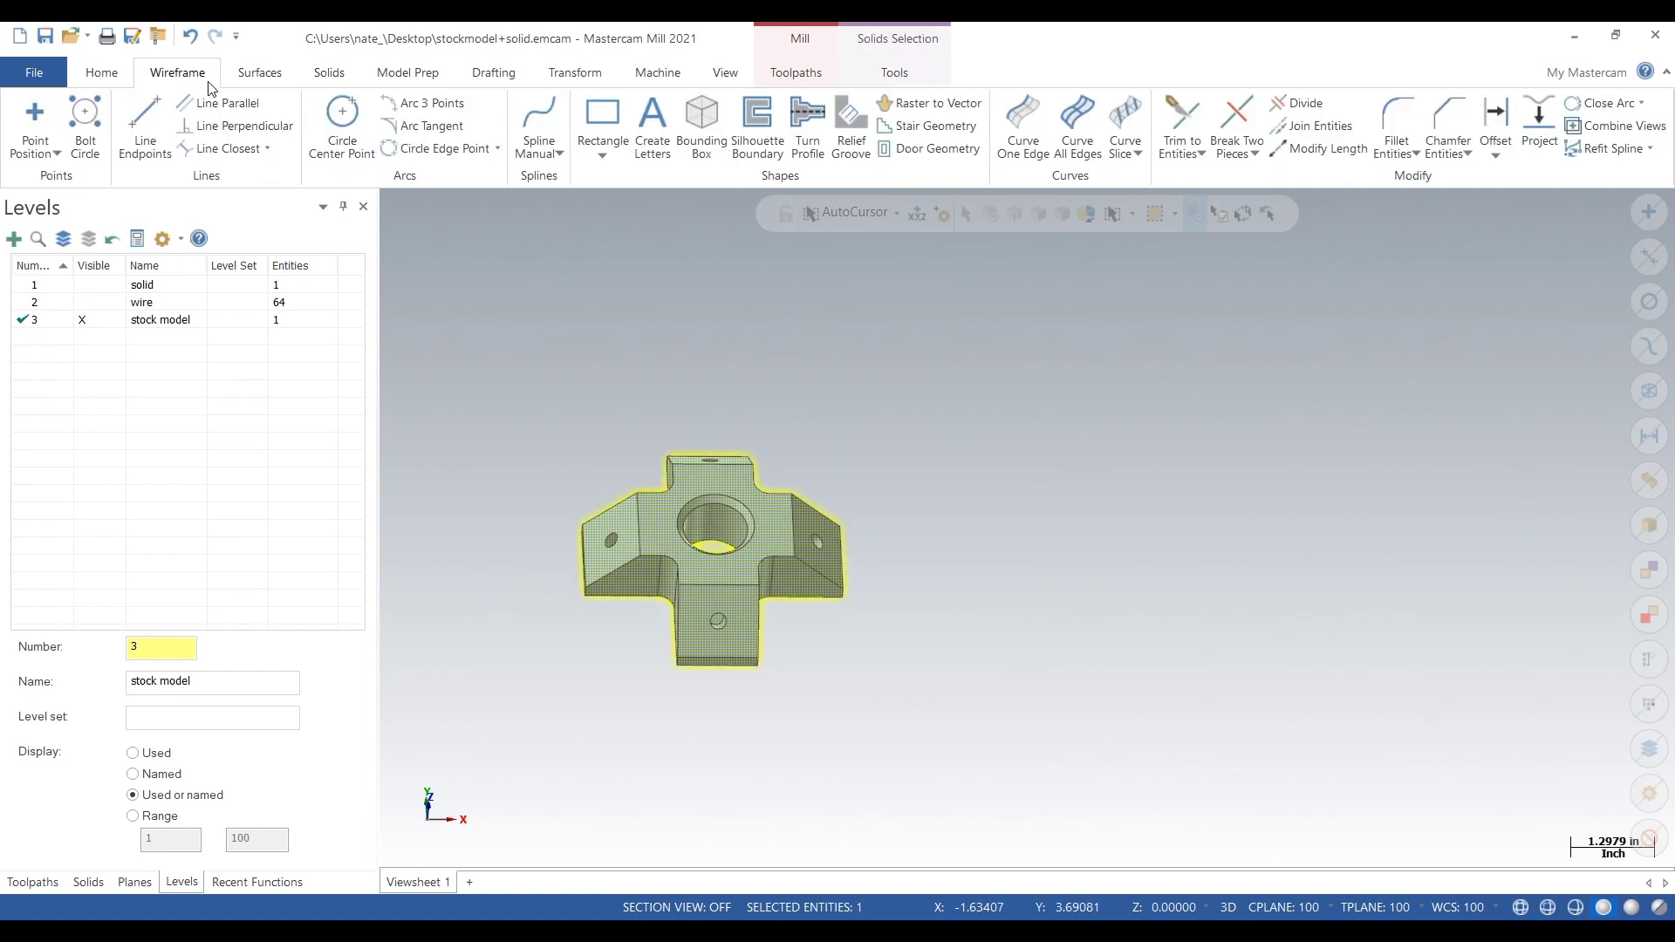
{"action": "left_click", "coordinate": [1063, 137]}
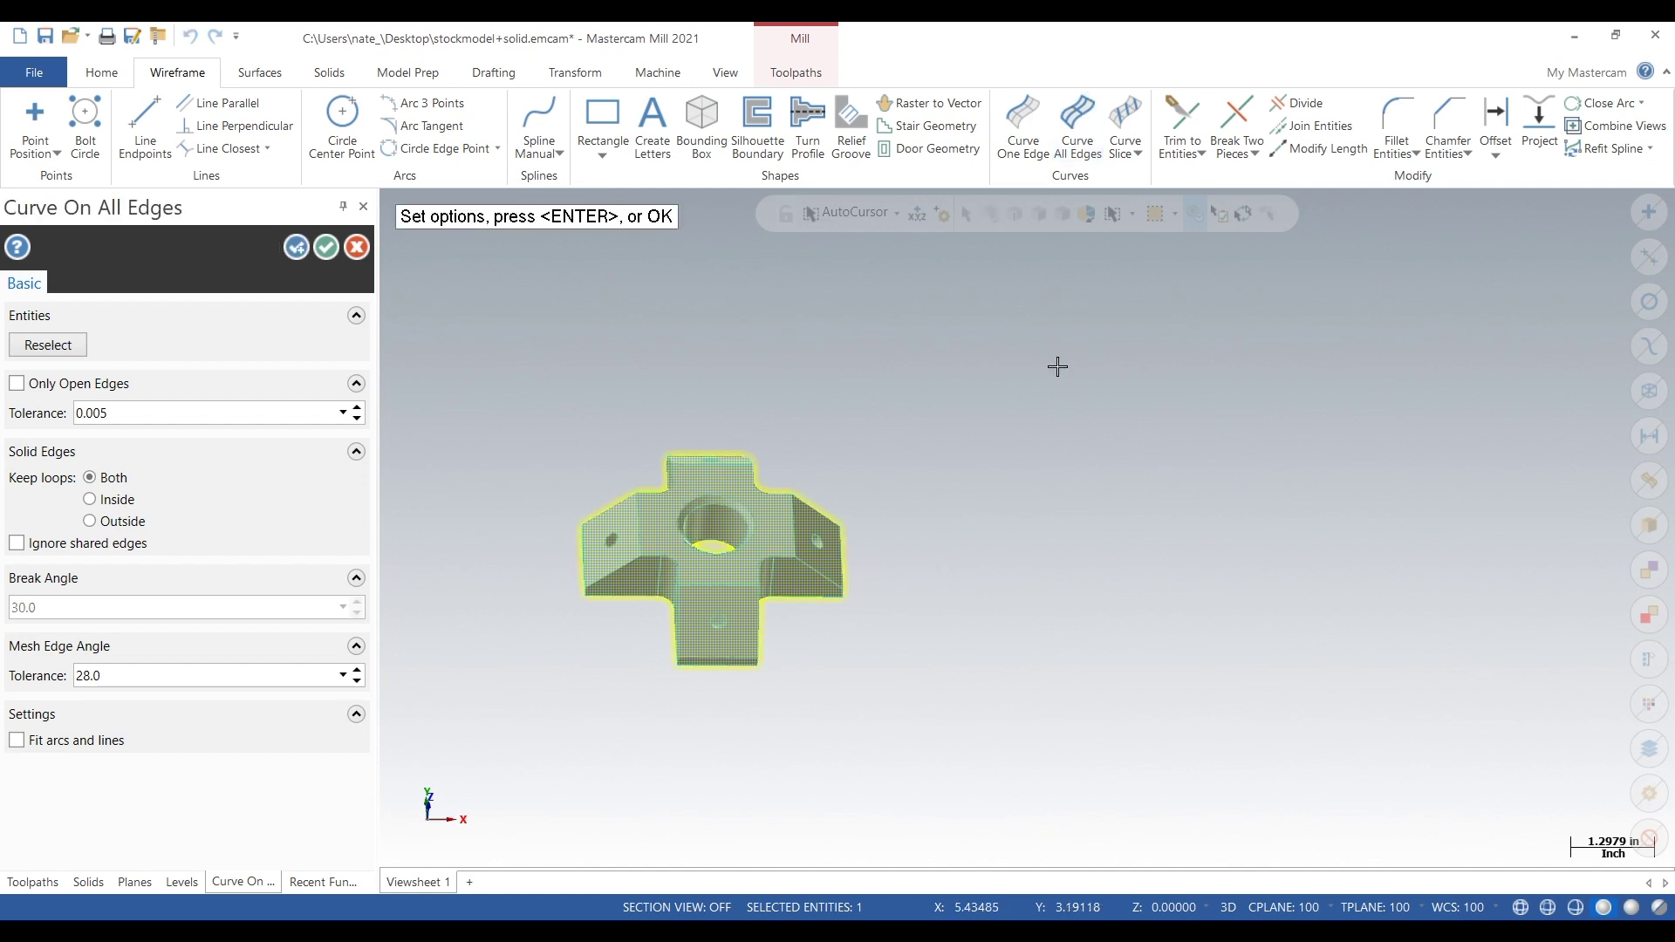
{"action": "left_click", "coordinate": [319, 249]}
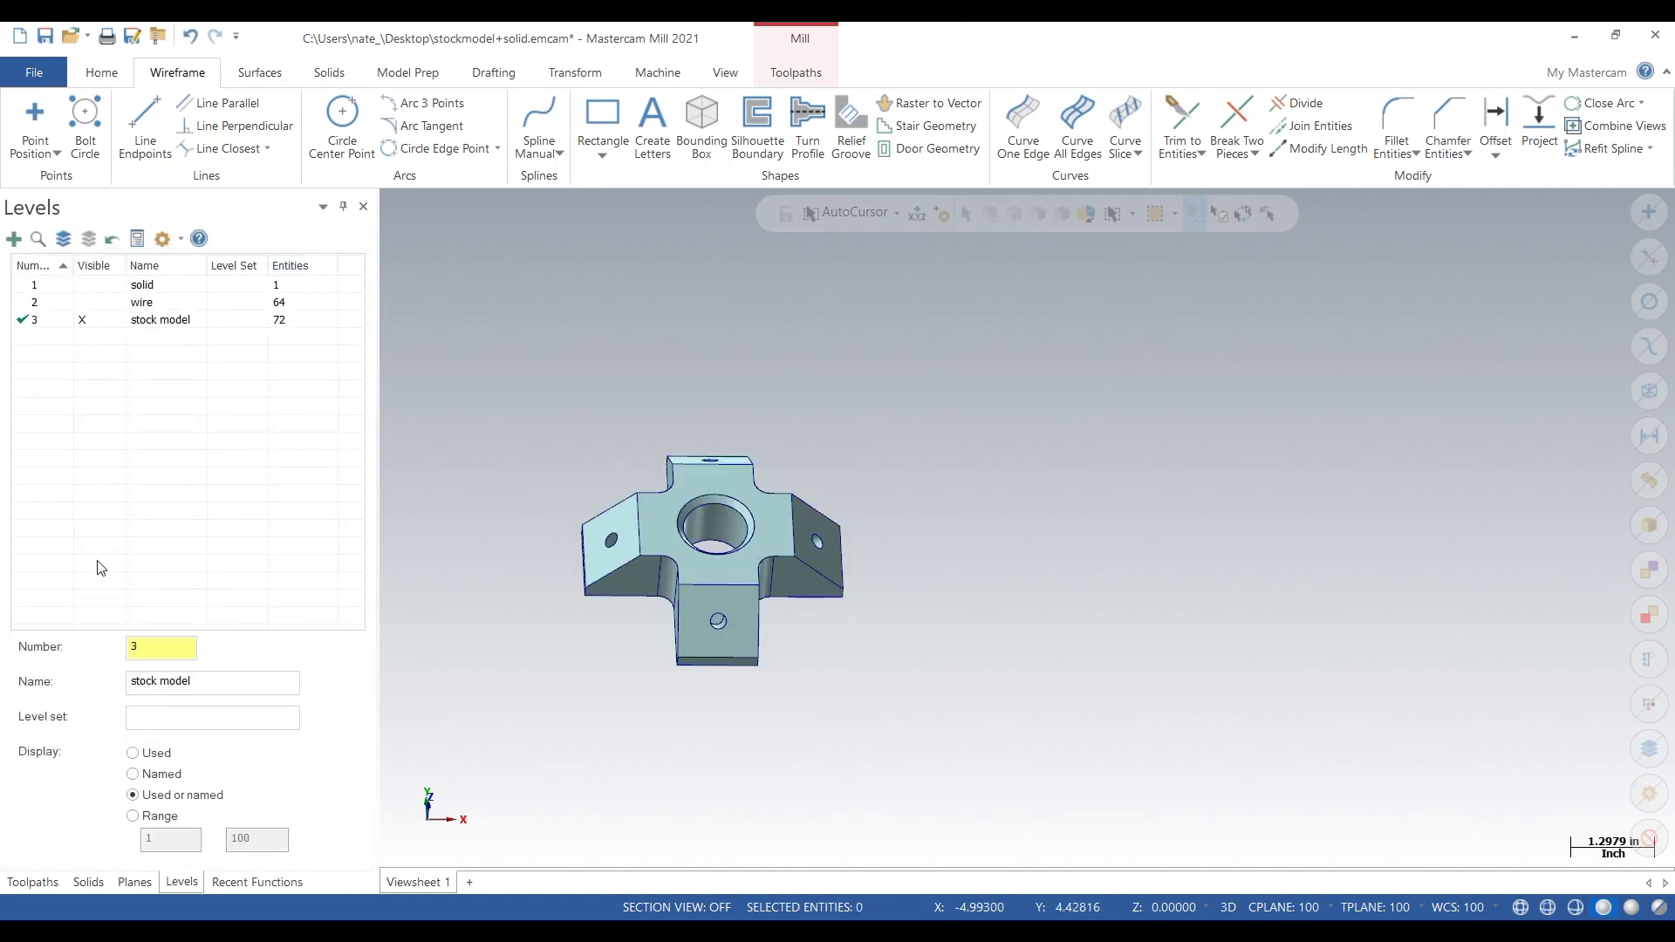
{"action": "left_click", "coordinate": [329, 73]}
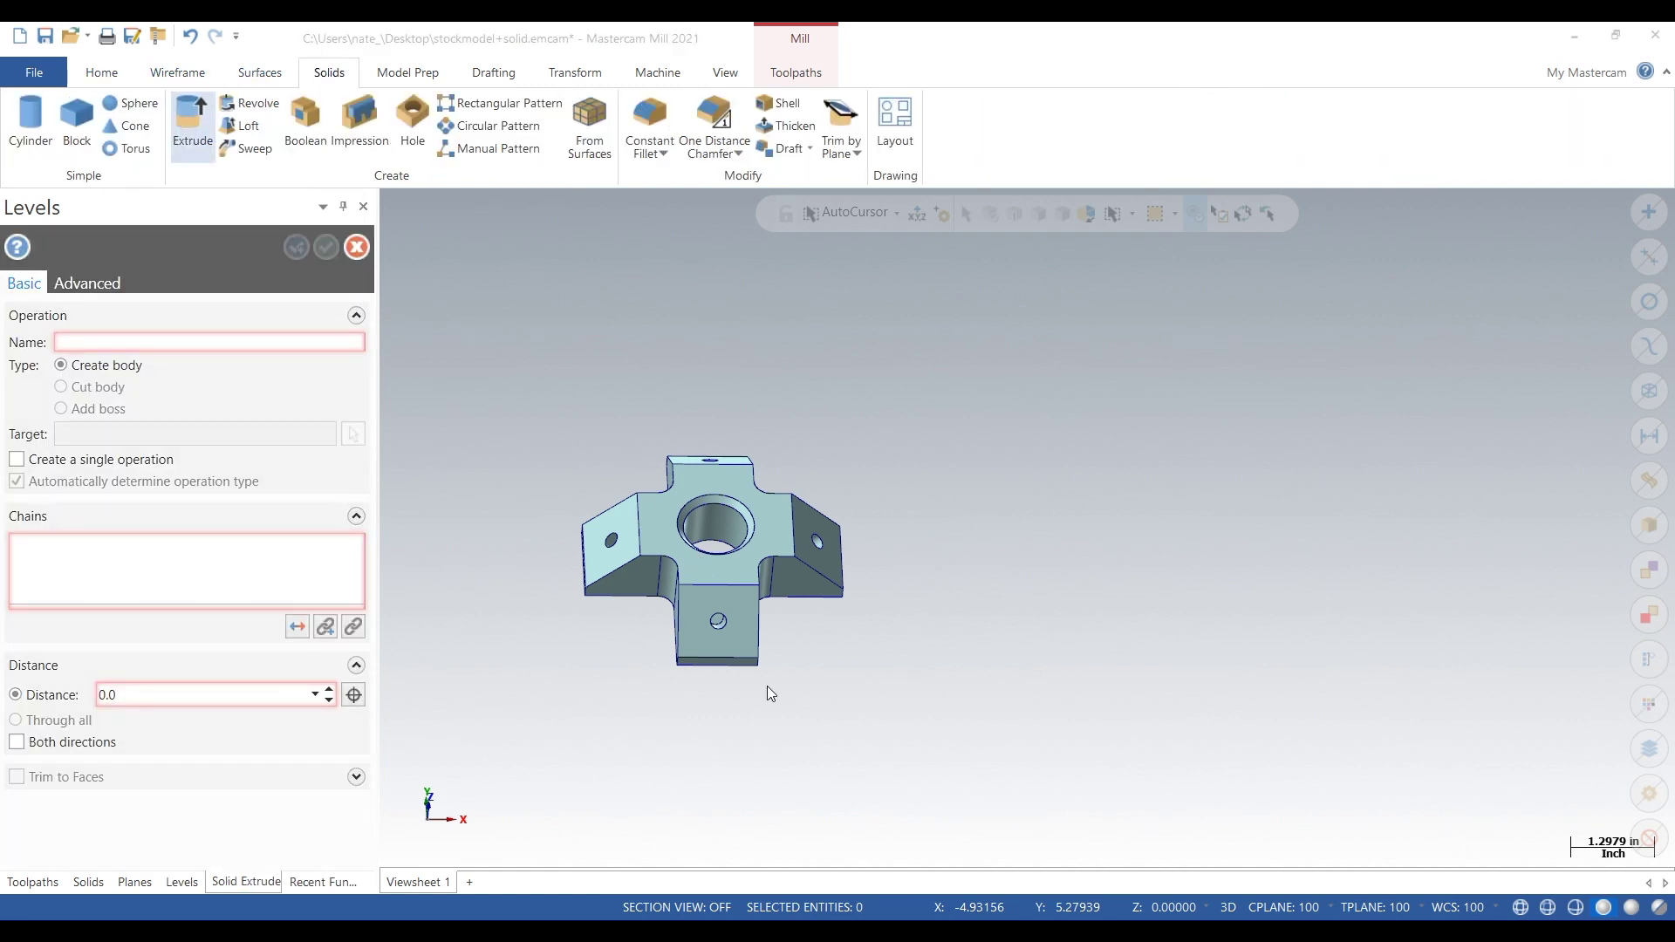
- Chain the hole outlines on the front tab, right face, left face and top tab
{"action": "scroll", "coordinate": [743, 620], "scroll_direction": "up", "scroll_amount": 3}
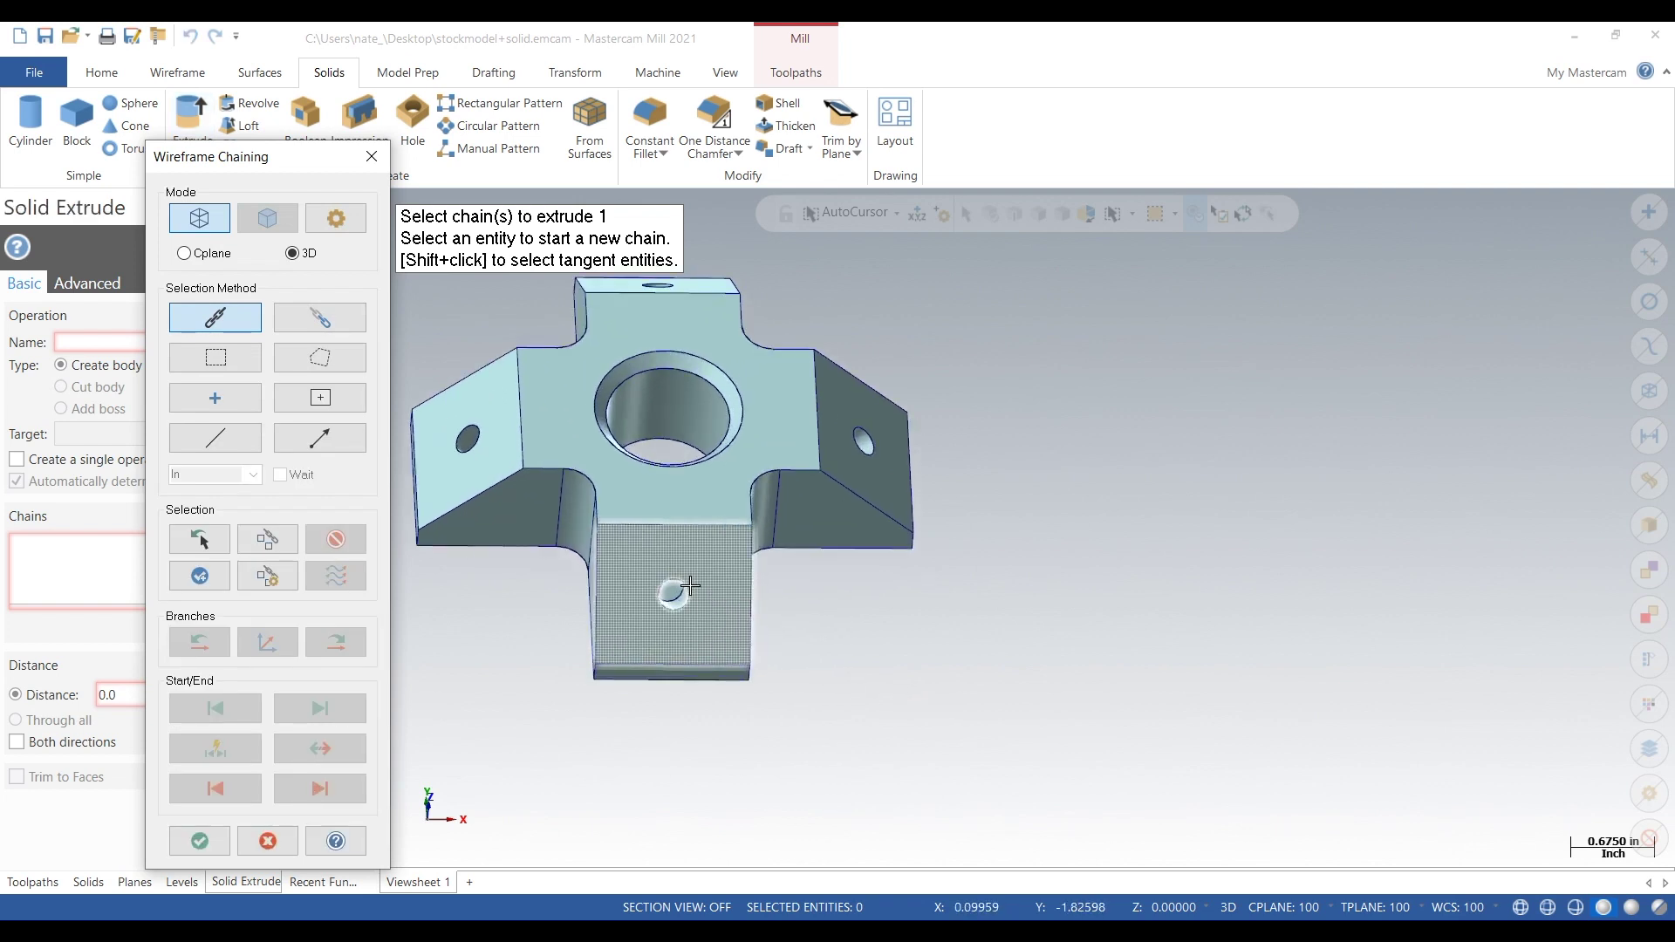
{"action": "scroll", "coordinate": [689, 587], "scroll_direction": "up", "scroll_amount": 3}
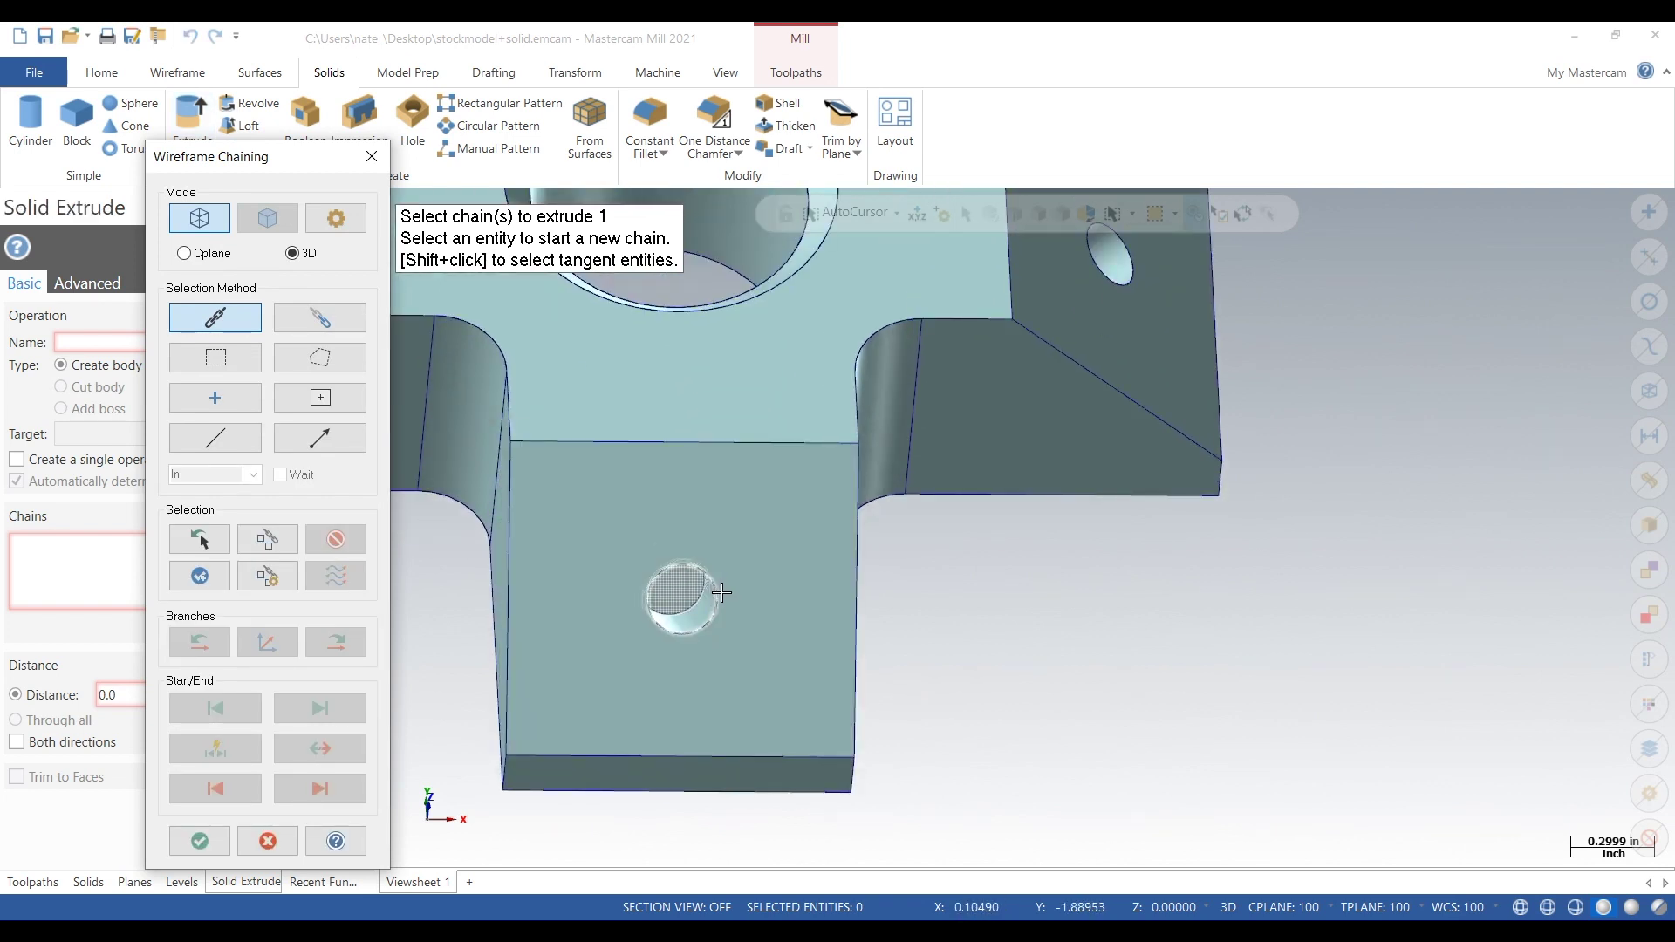
{"action": "left_click", "coordinate": [720, 592]}
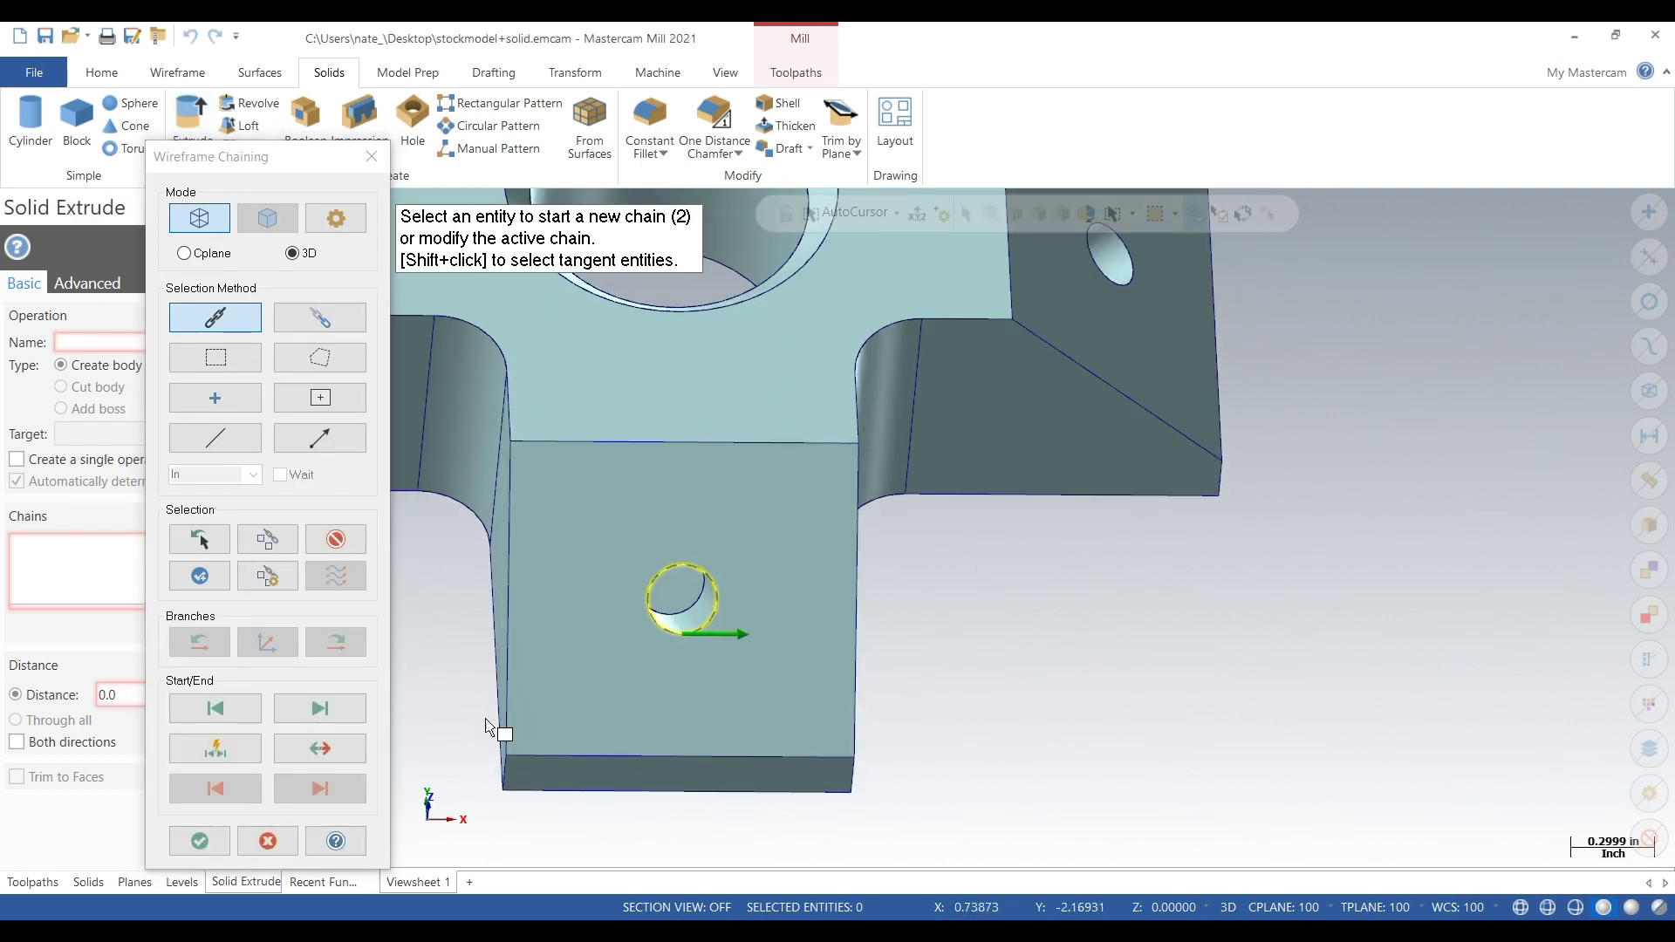
{"action": "scroll", "coordinate": [1019, 716], "scroll_direction": "down", "scroll_amount": 2}
{"action": "left_click", "coordinate": [1096, 392]}
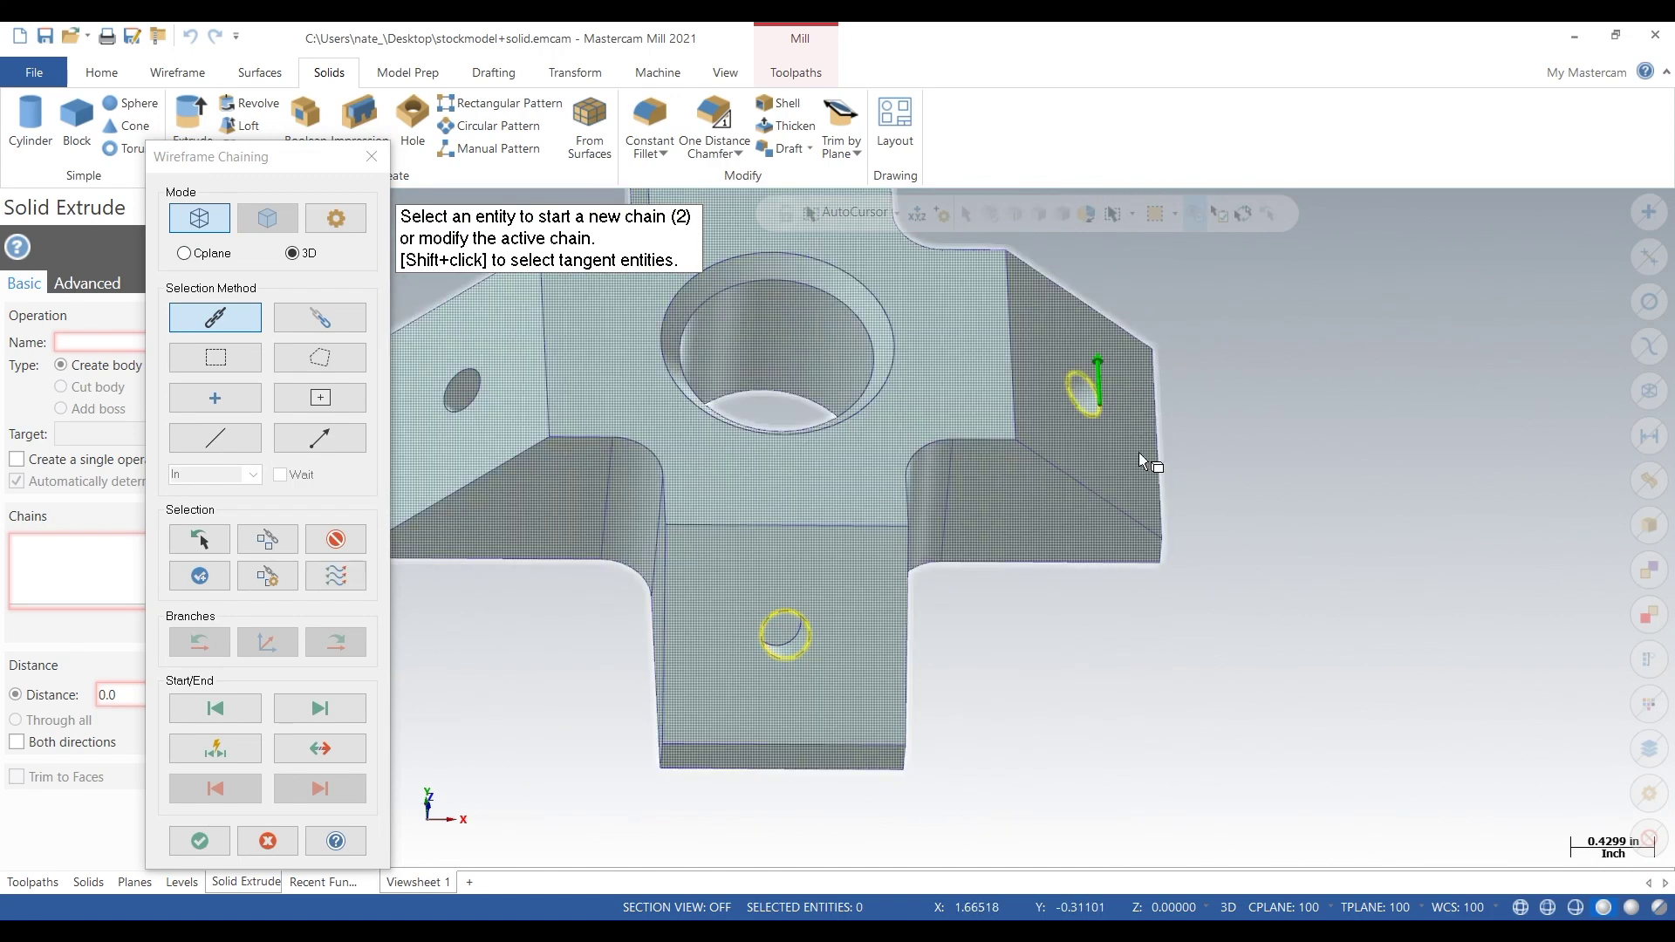
{"action": "scroll", "coordinate": [1141, 461], "scroll_direction": "down", "scroll_amount": 1}
{"action": "left_click", "coordinate": [641, 452]}
{"action": "scroll", "coordinate": [848, 479], "scroll_direction": "down", "scroll_amount": 1}
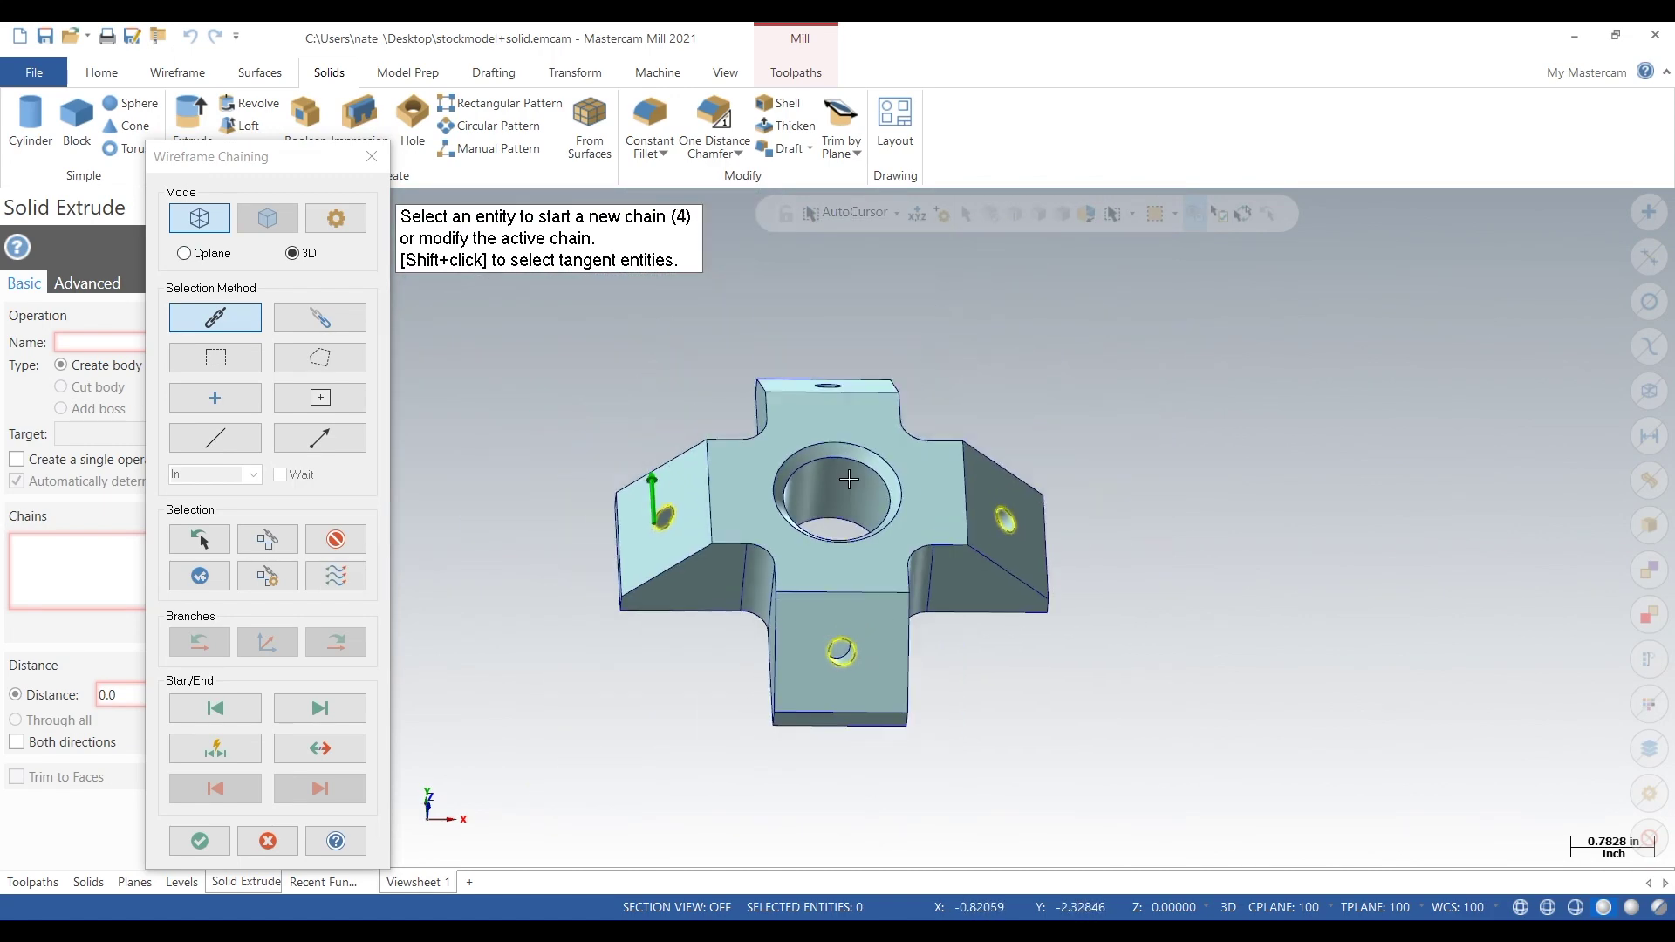
{"action": "key", "text": "alt+1"}
{"action": "left_click", "coordinate": [835, 379]}
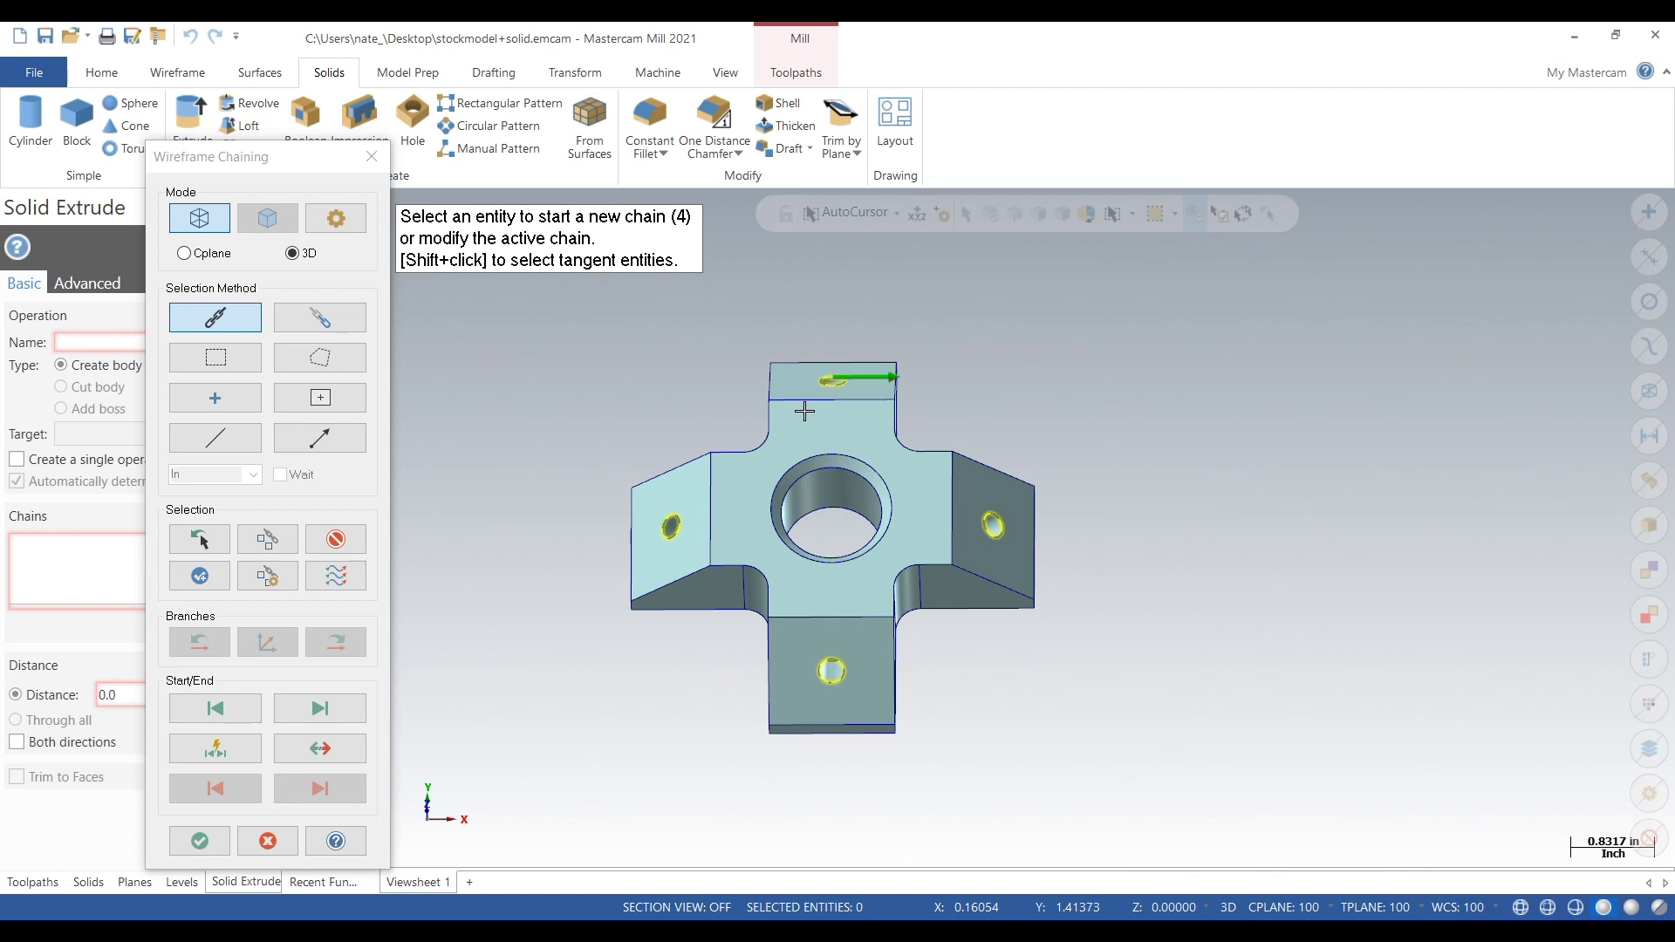
{"action": "left_click", "coordinate": [199, 840]}
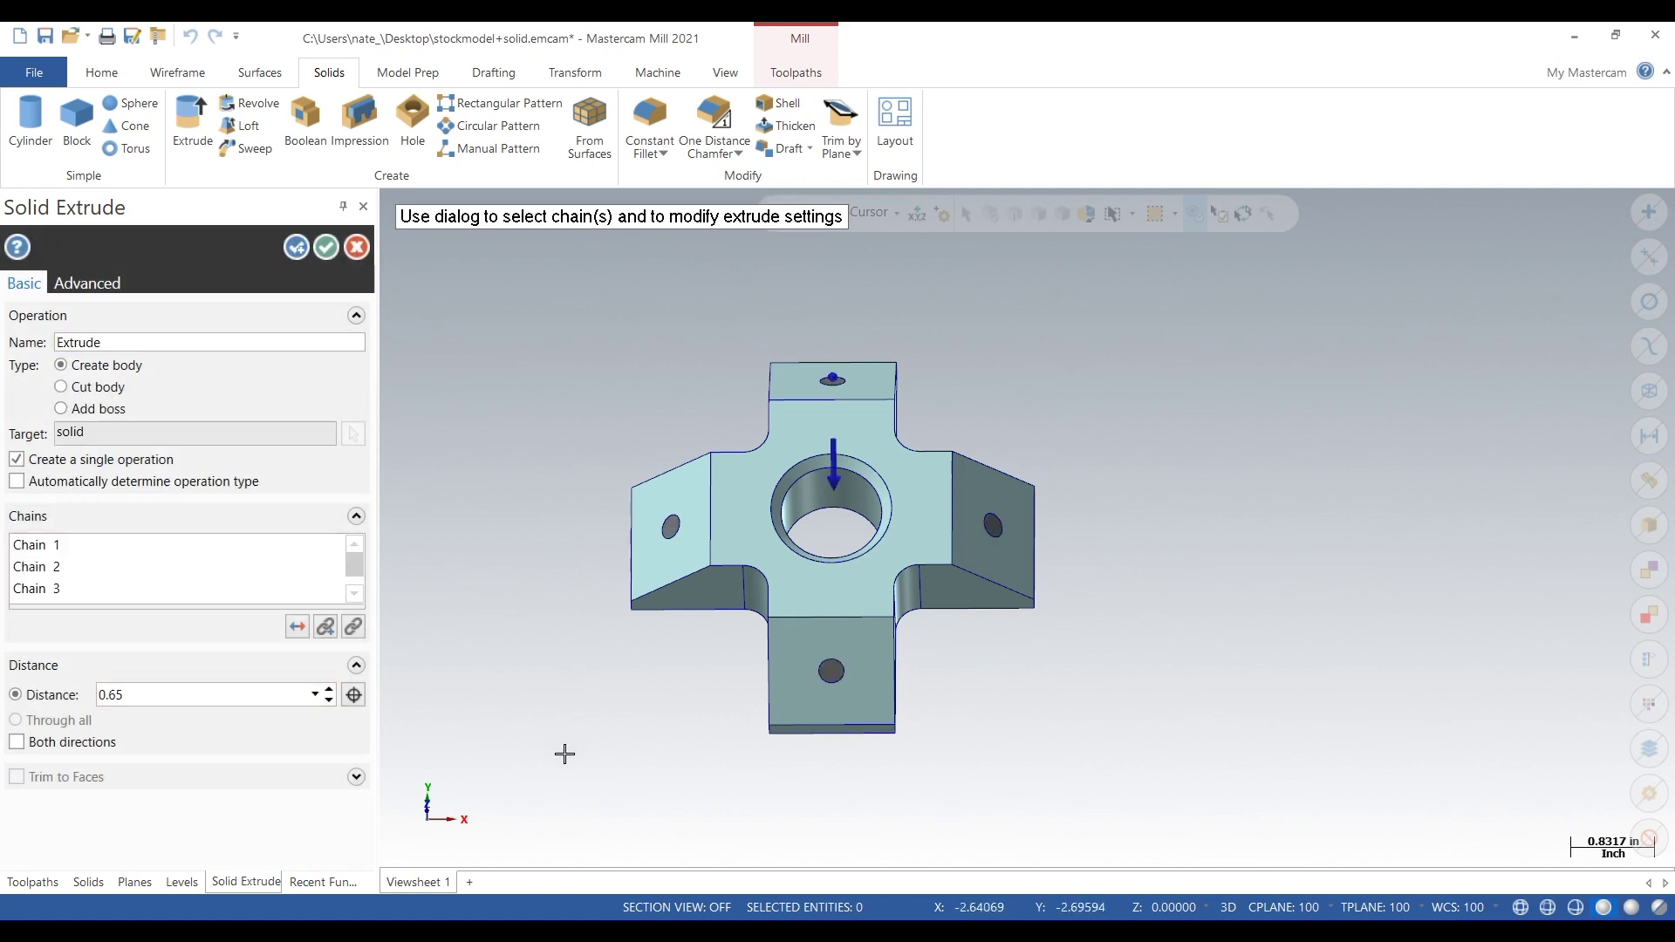
- Extrude the chained hole outlines 0.65 as new bodies filling the holes
{"action": "middle_click_drag", "start_coordinate": [565, 755], "coordinate": [611, 698]}
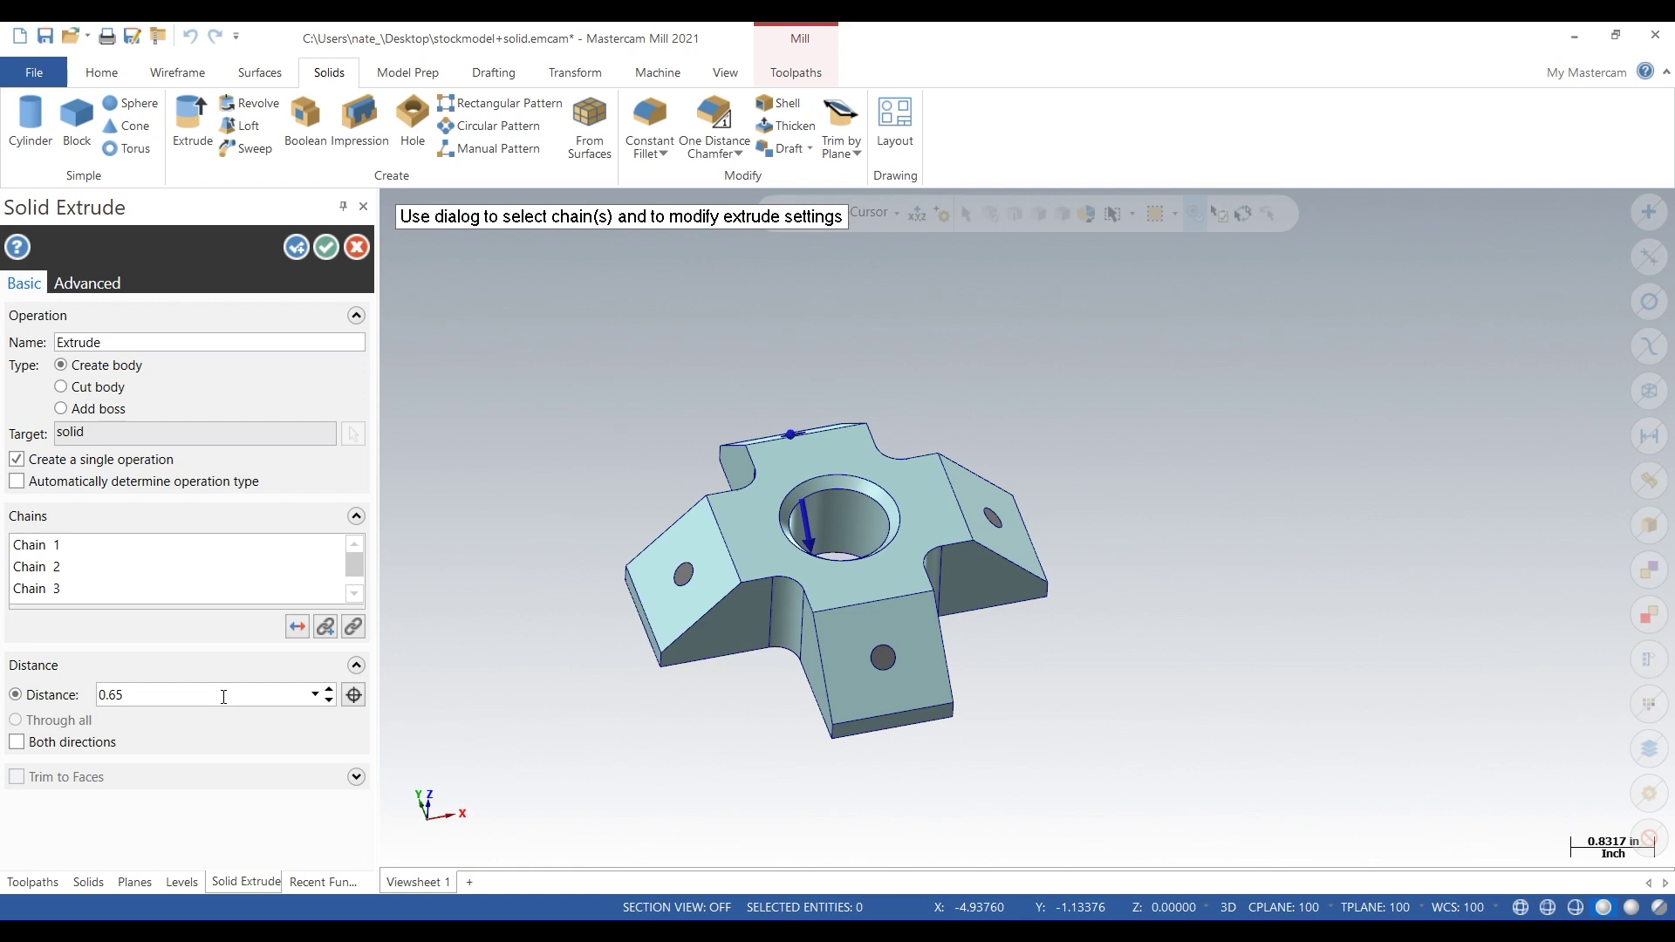
{"action": "double_click", "coordinate": [223, 697]}
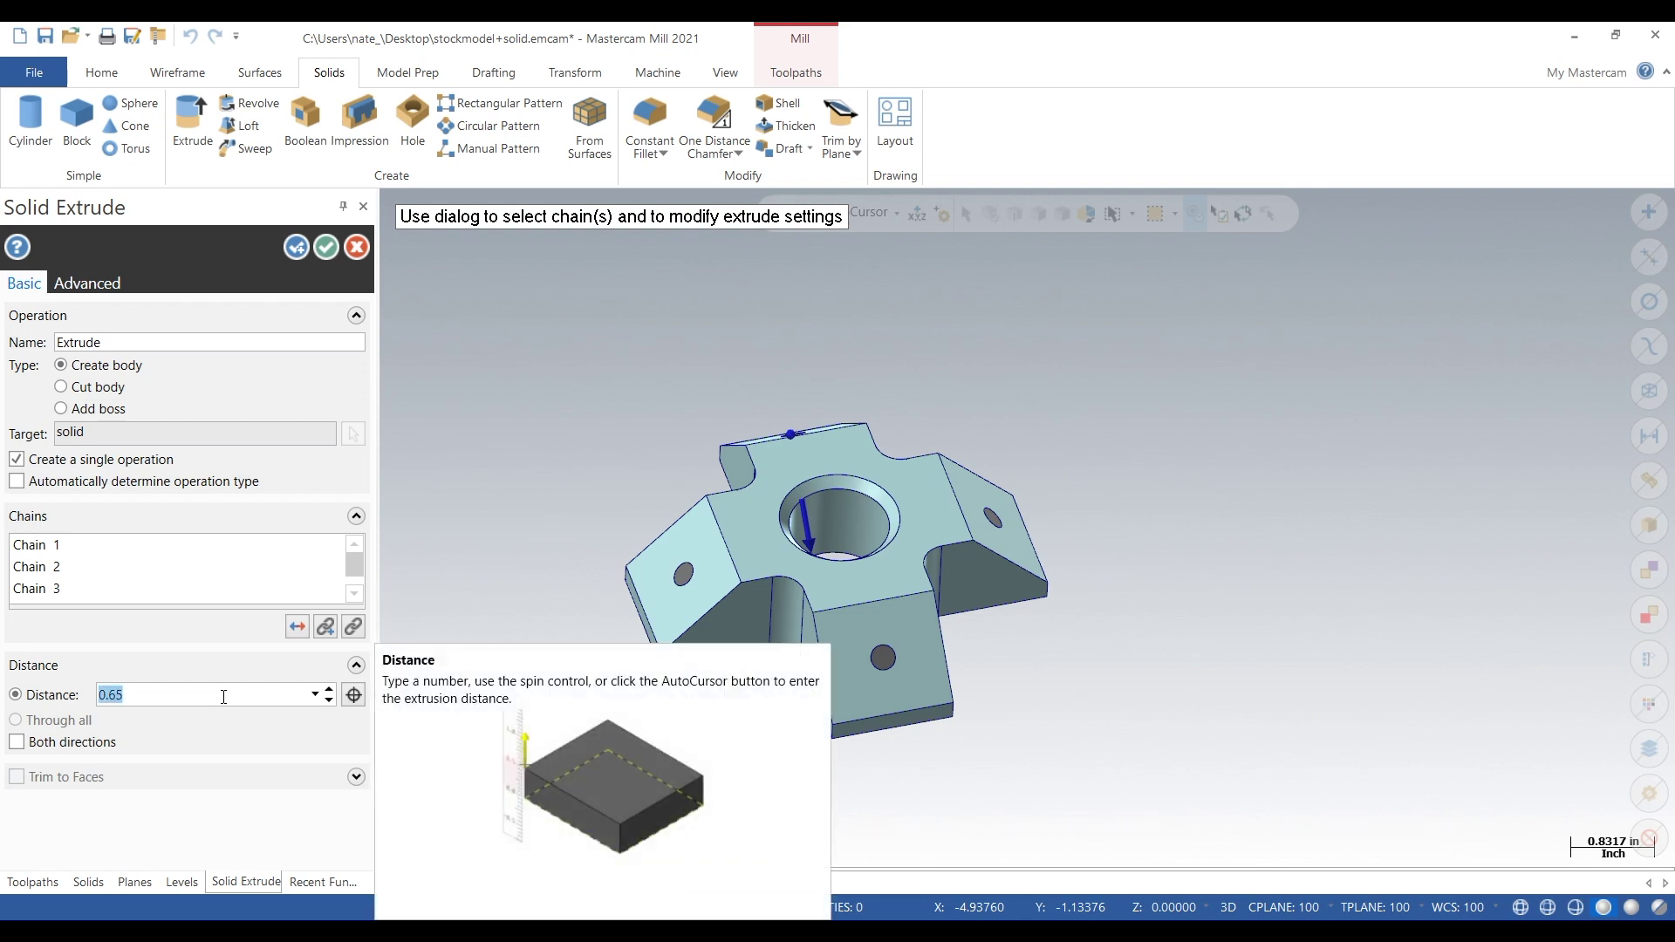
{"action": "left_click", "coordinate": [224, 696]}
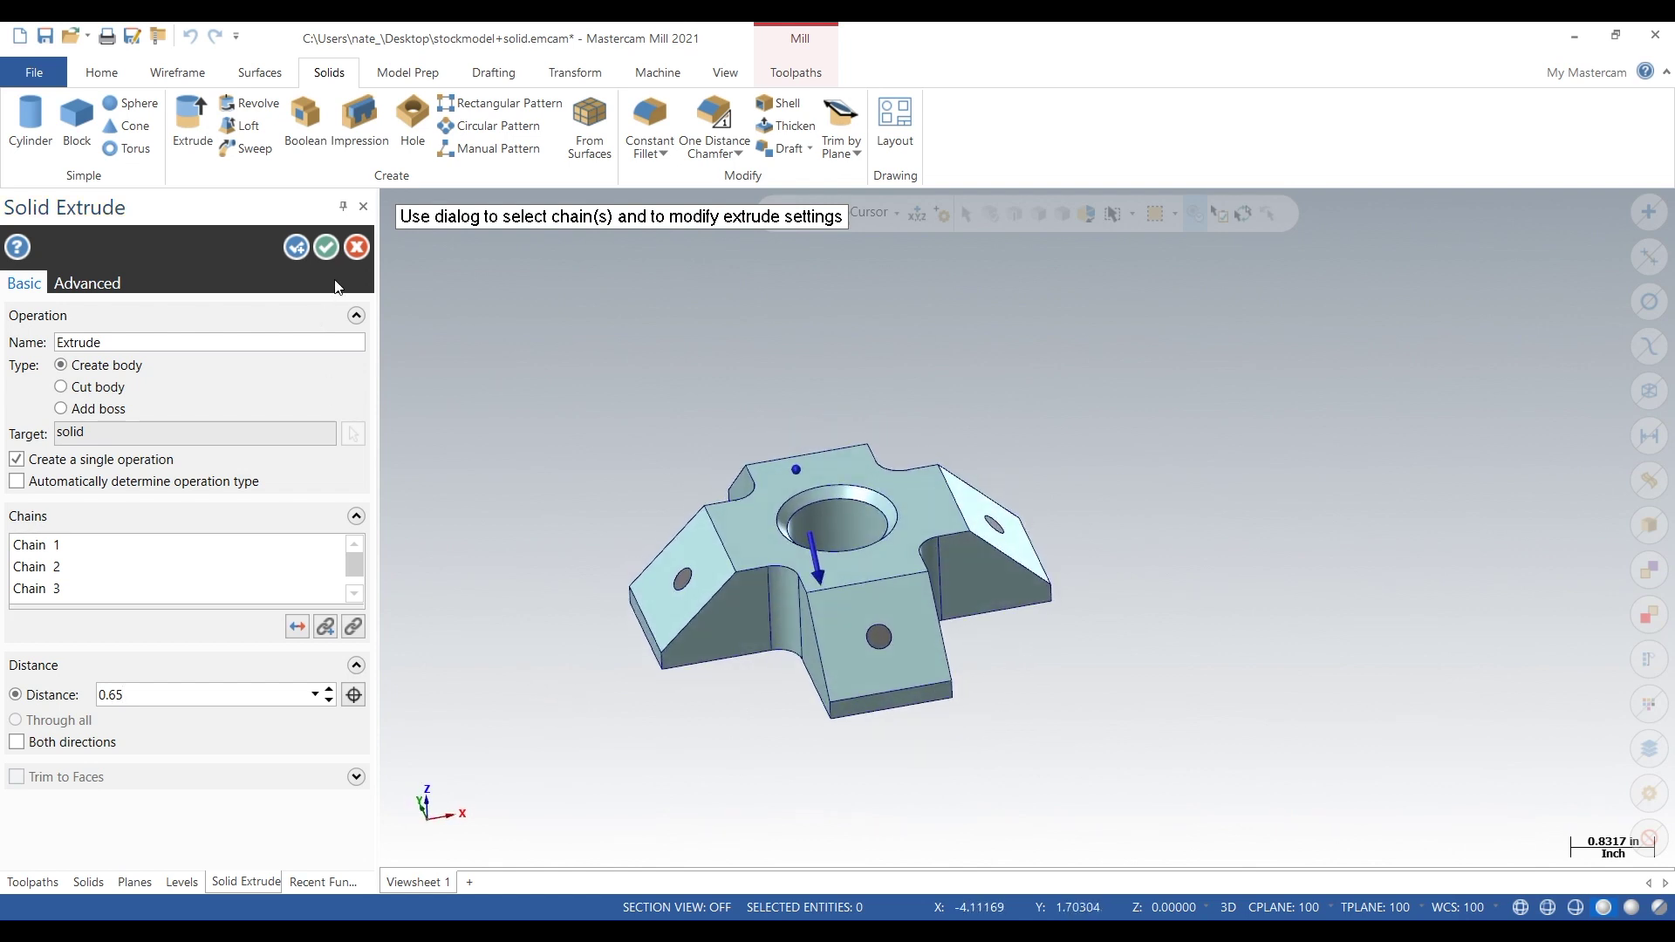
{"action": "left_click", "coordinate": [323, 248]}
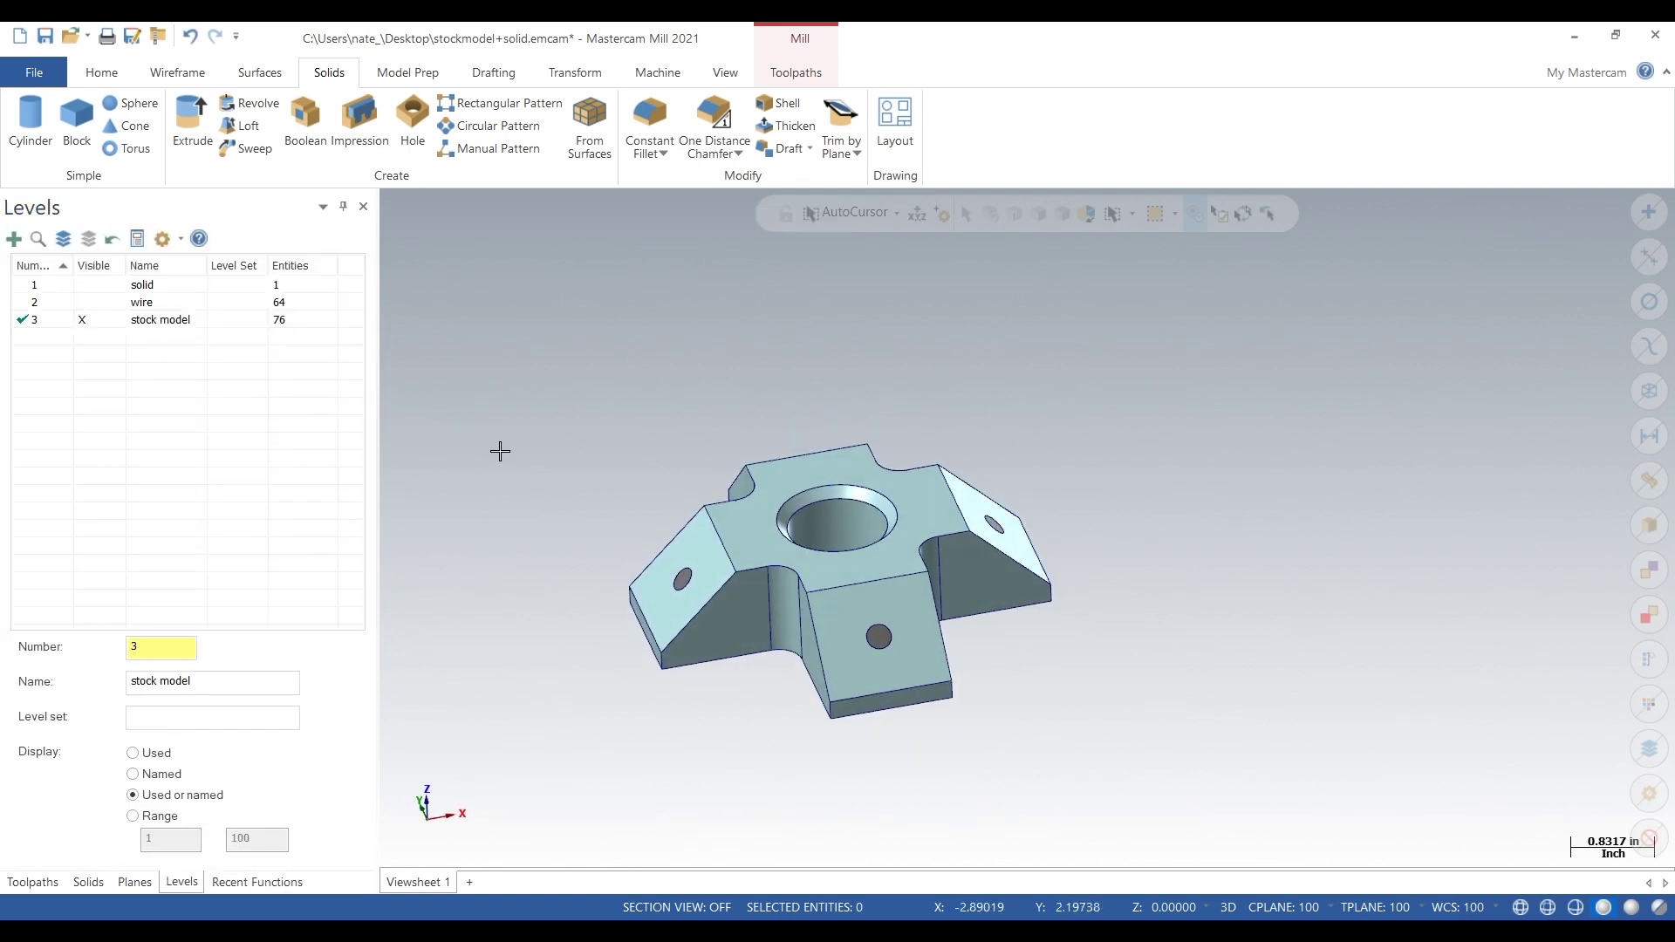
- Set the main solid as the Boolean Add target and begin adding tool bodies
{"action": "middle_click_drag", "start_coordinate": [550, 497], "coordinate": [525, 456]}
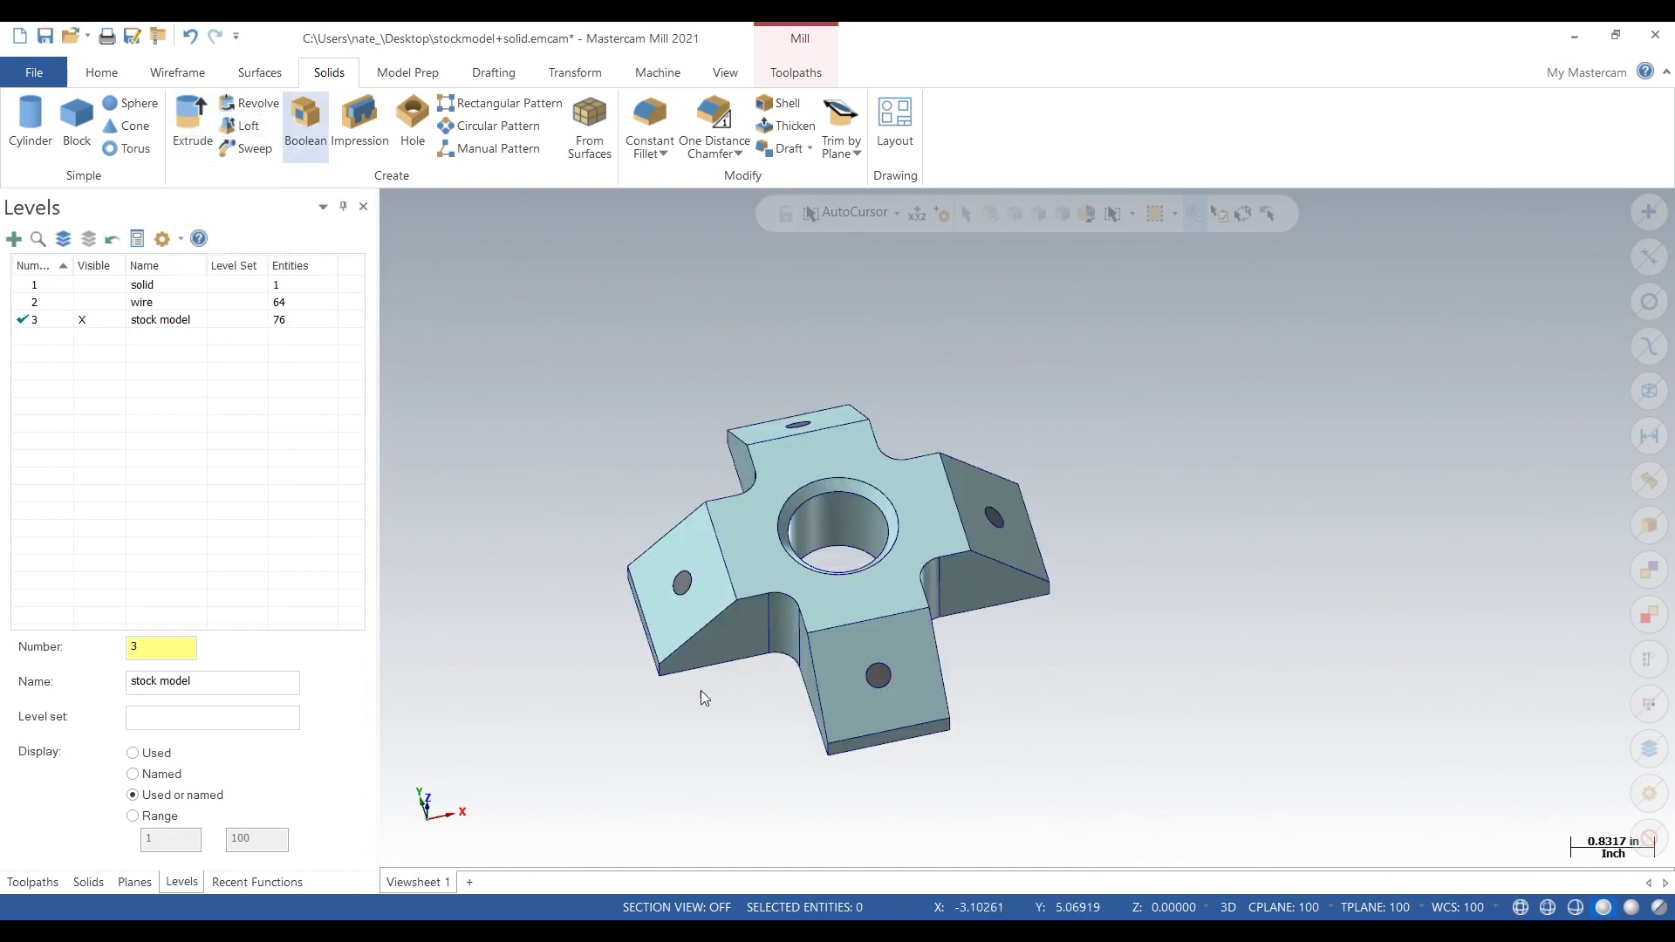
{"action": "left_click", "coordinate": [740, 571]}
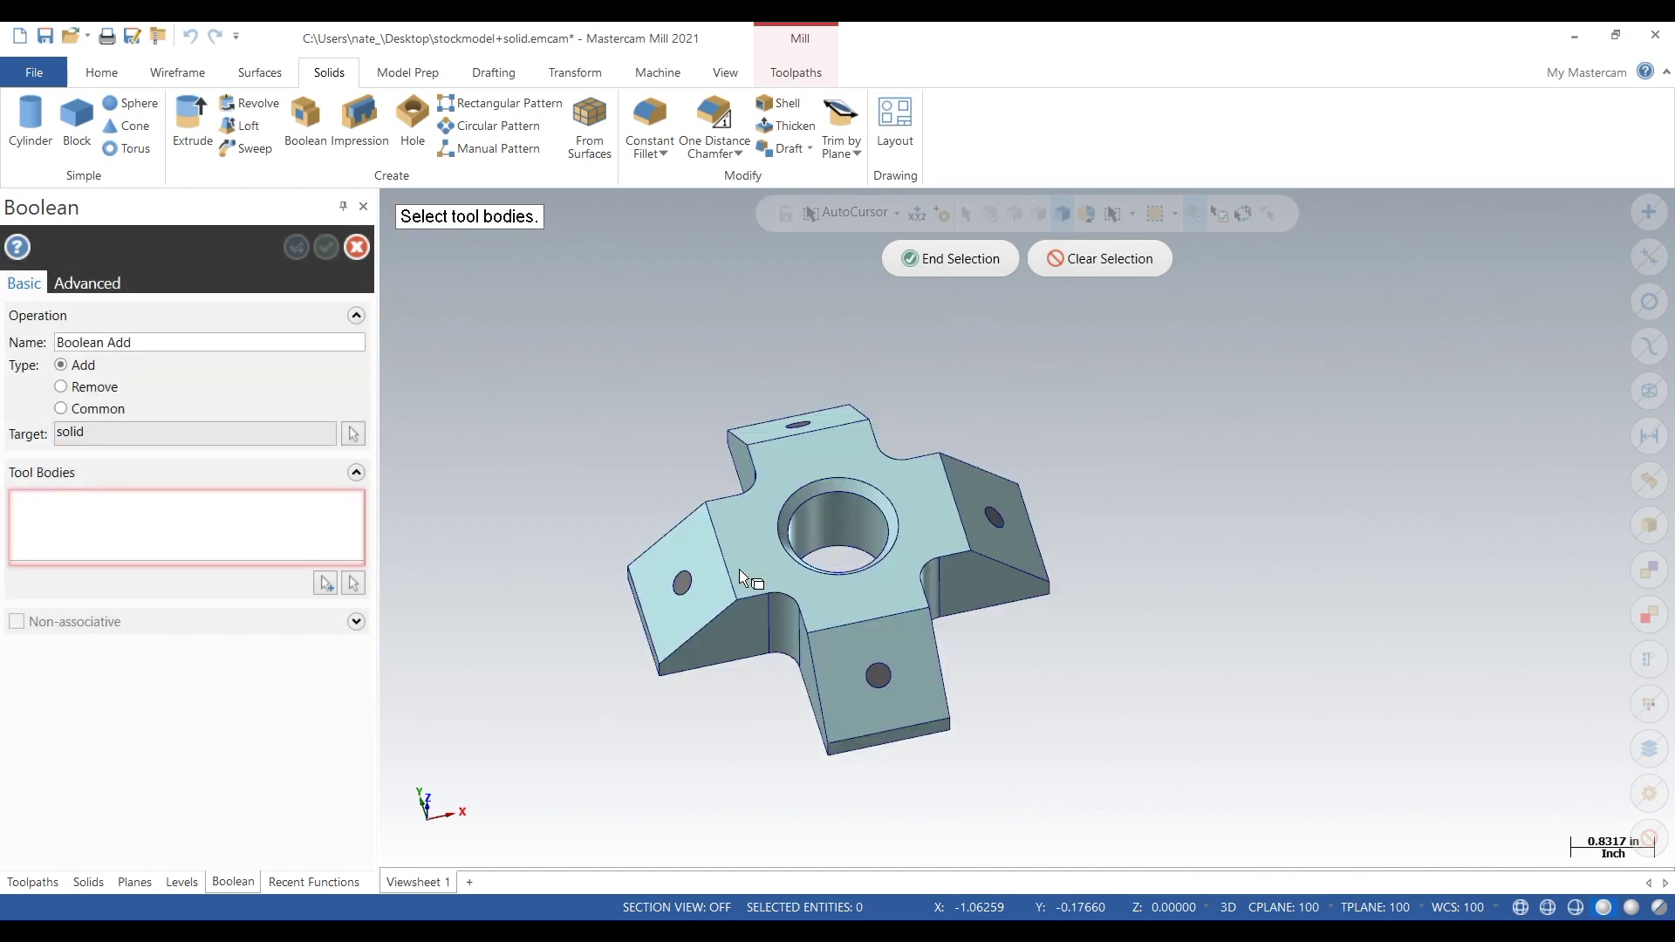
{"action": "right_click", "coordinate": [202, 522]}
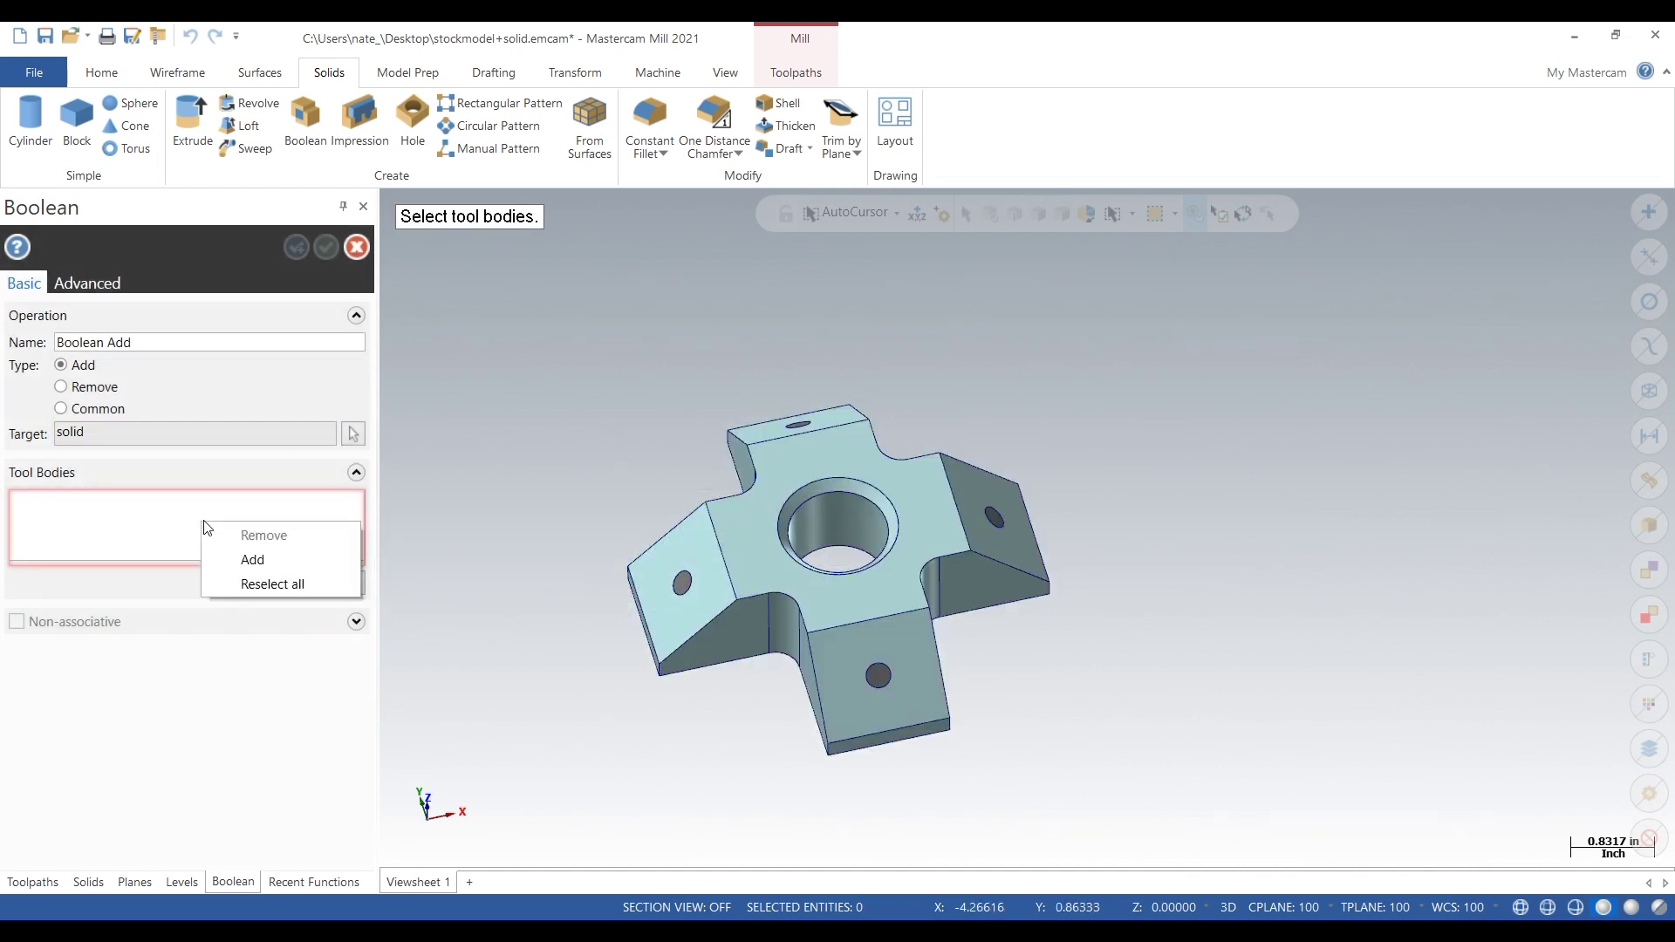
{"action": "left_click", "coordinate": [252, 560]}
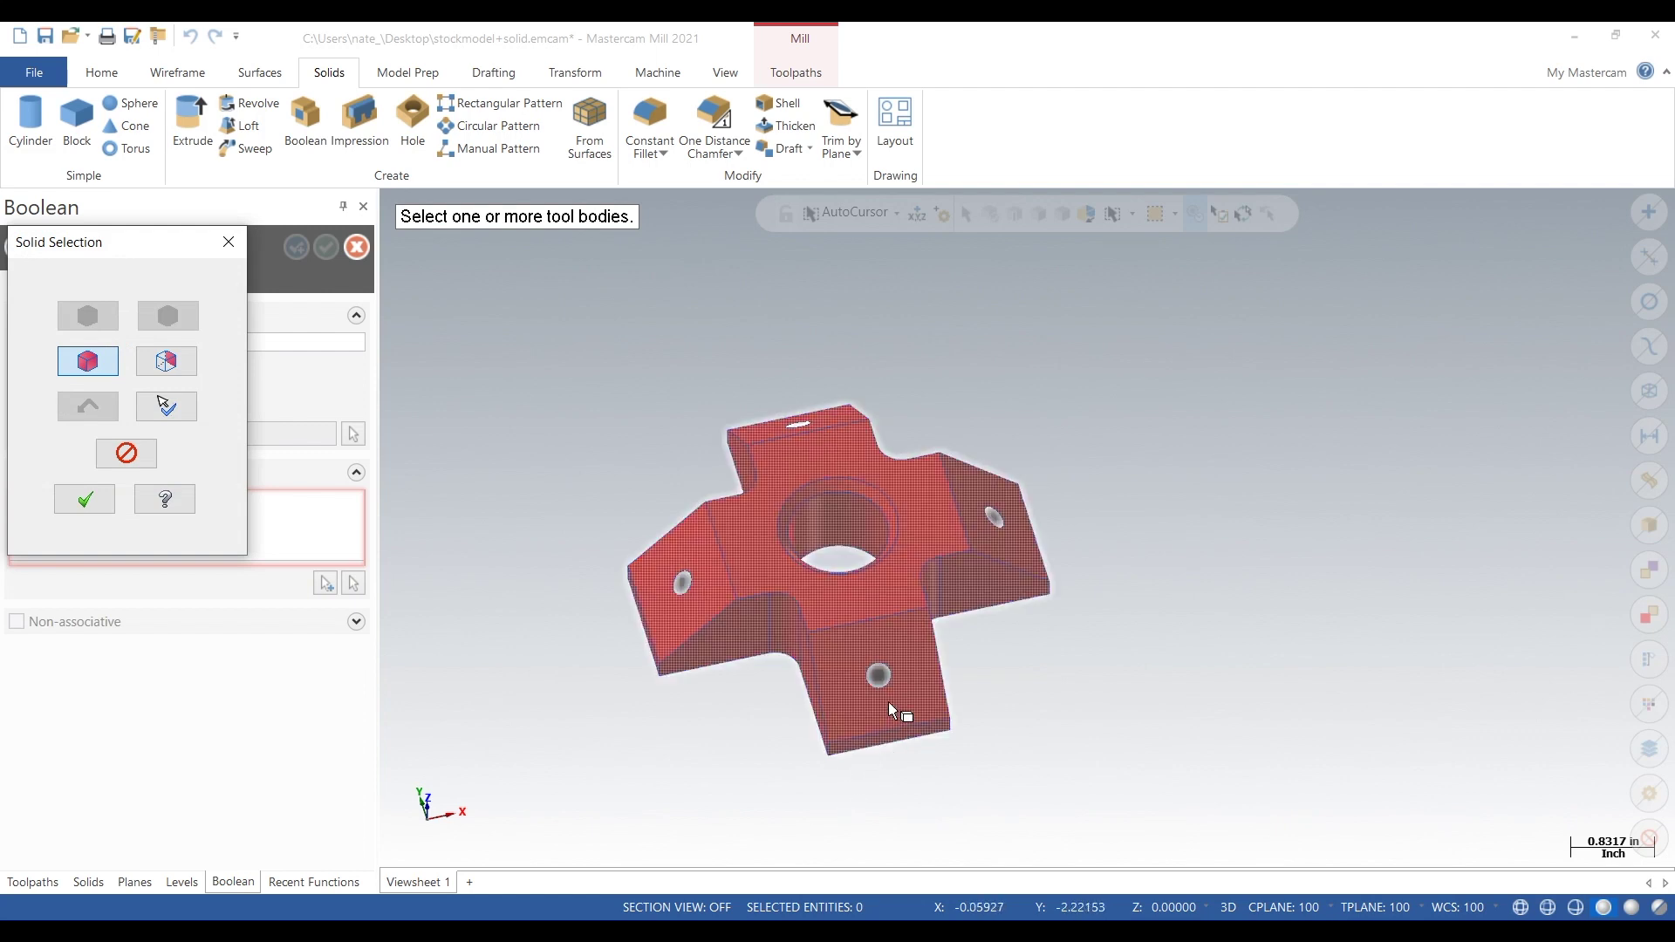
- Pick the hole bodies in the lower, left, right and top arms as tools and apply
{"action": "left_click", "coordinate": [877, 676]}
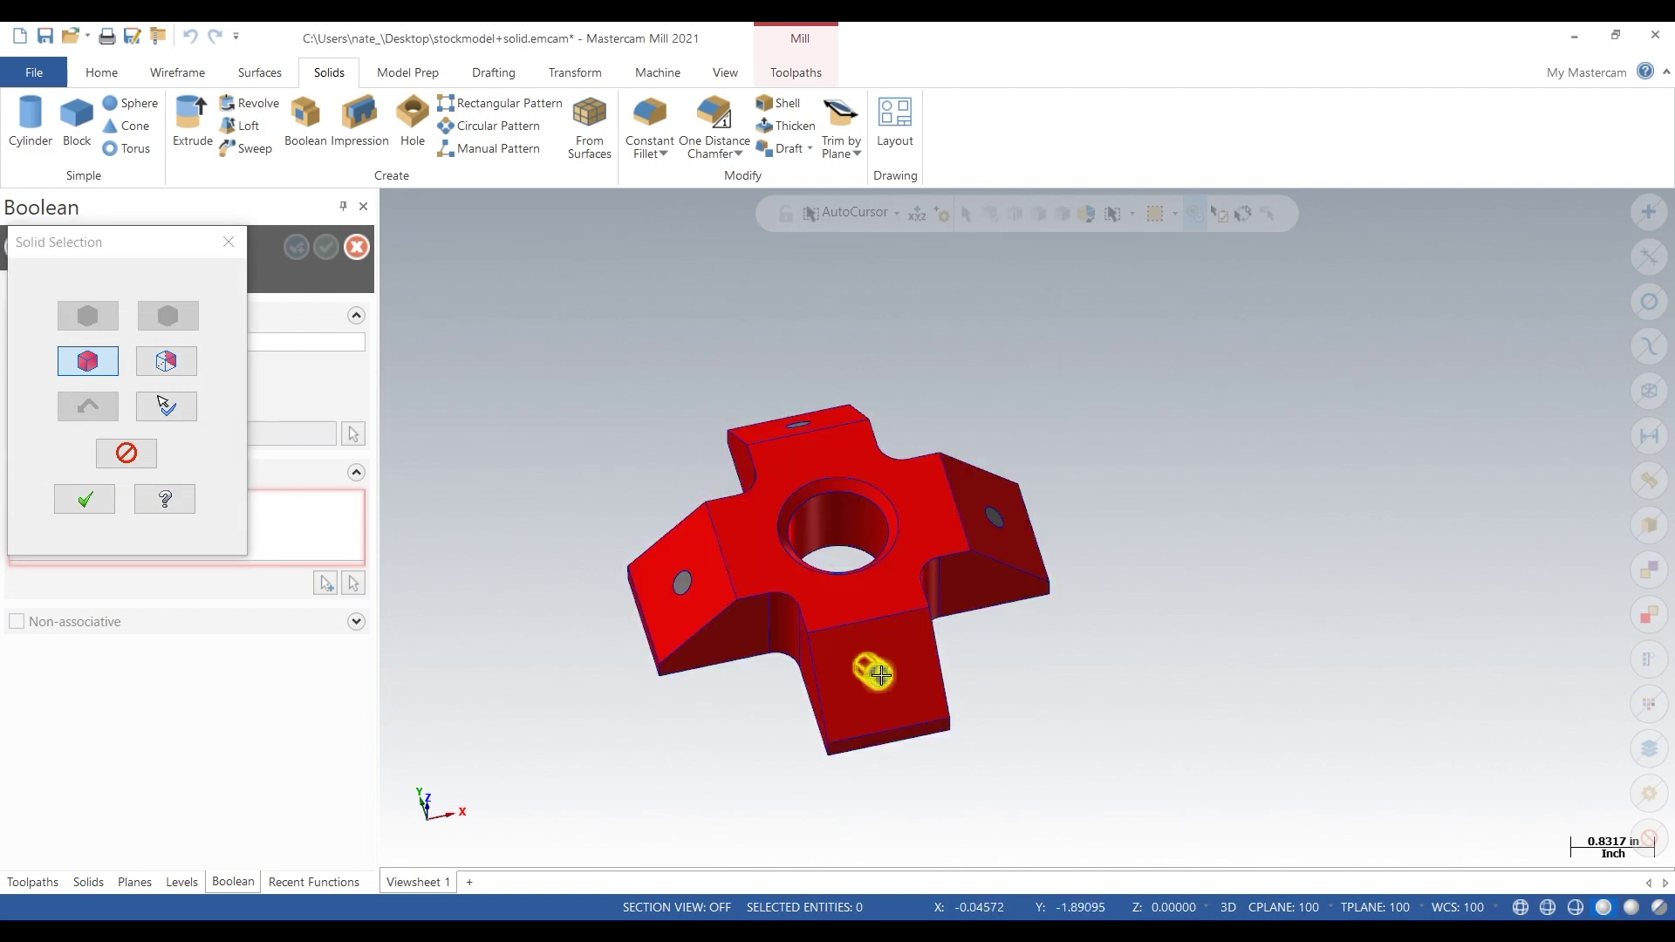
{"action": "left_click", "coordinate": [684, 581]}
{"action": "middle_click_drag", "start_coordinate": [1141, 535], "coordinate": [1104, 587]}
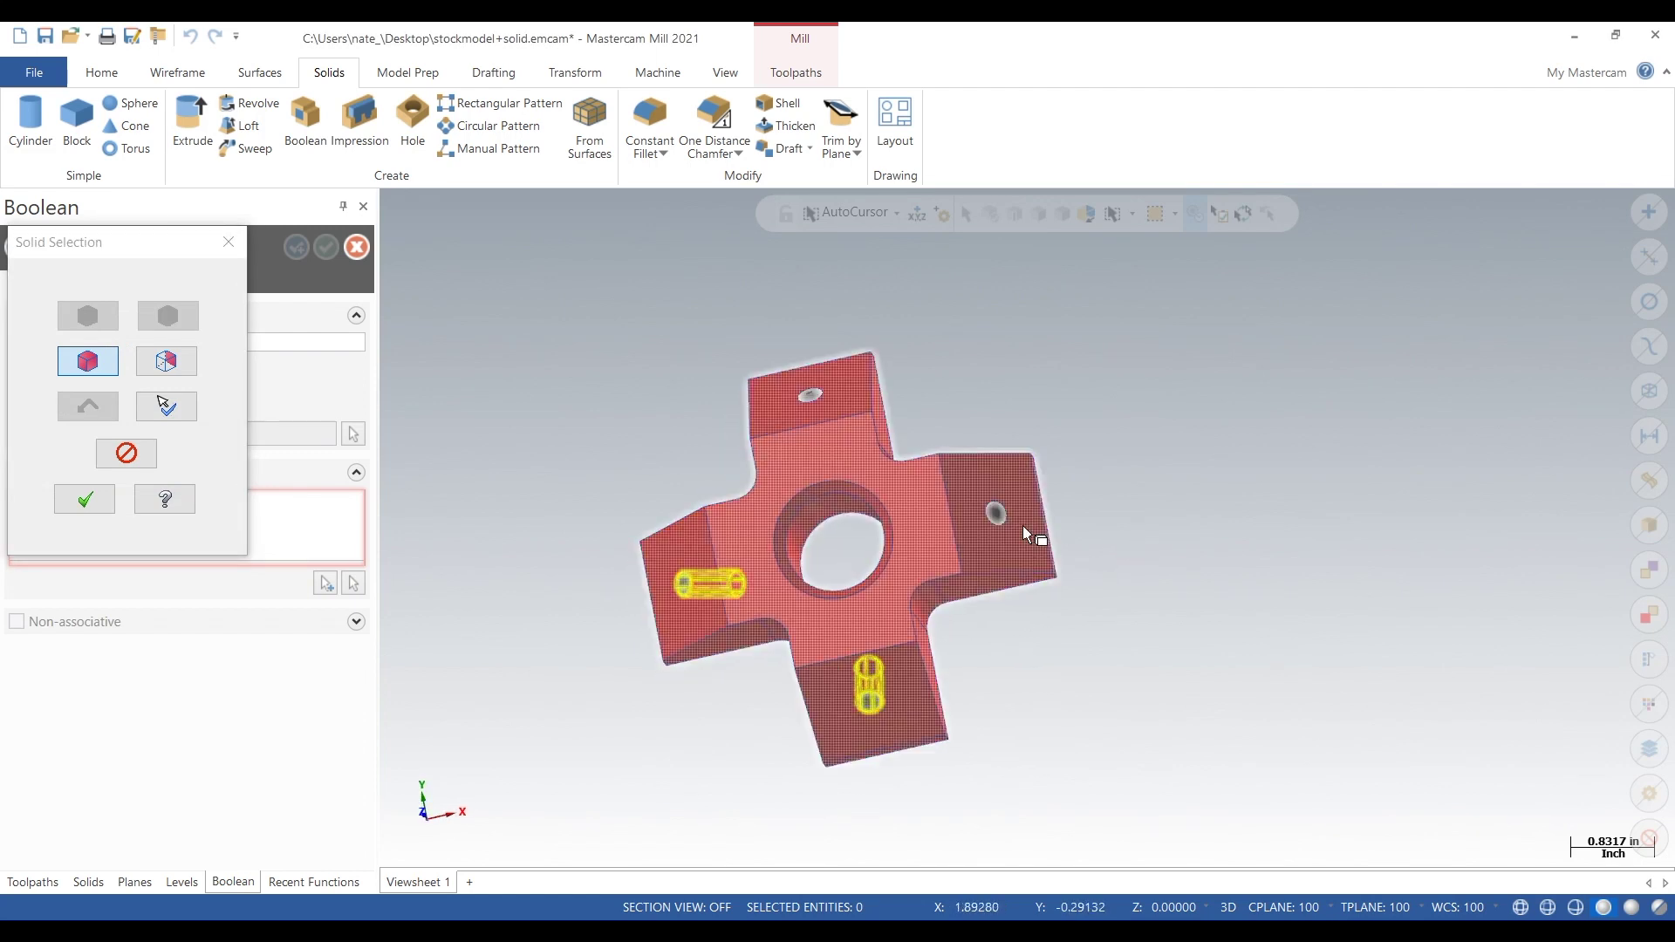
{"action": "left_click", "coordinate": [999, 514]}
{"action": "middle_click_drag", "start_coordinate": [1064, 528], "coordinate": [803, 425]}
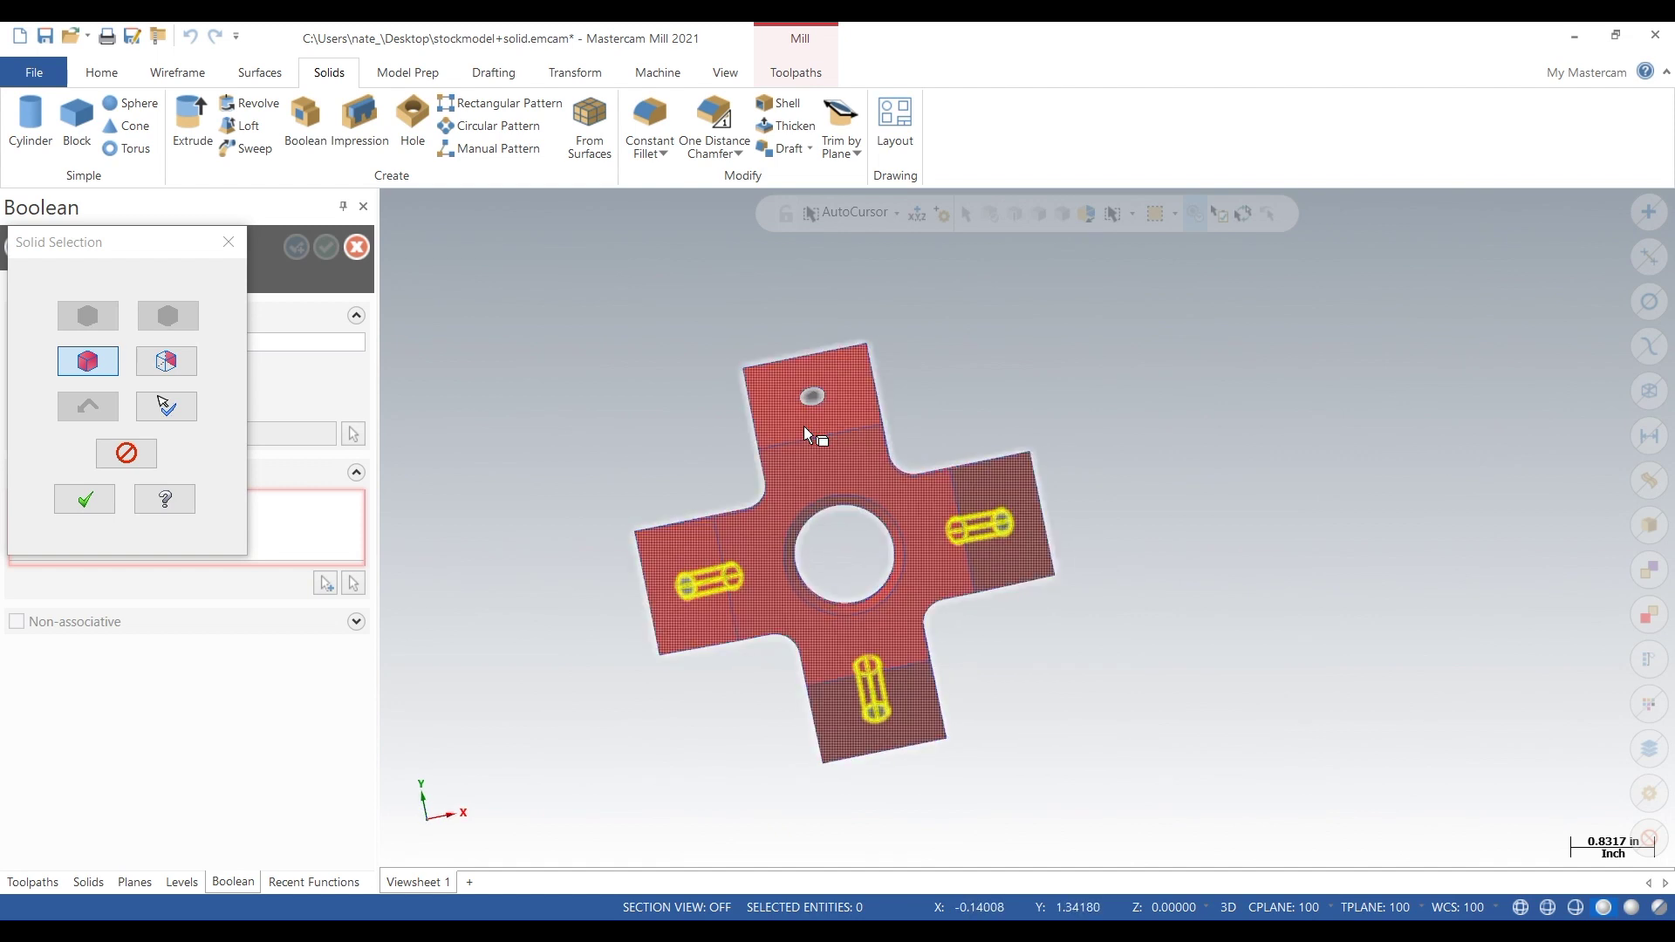
{"action": "left_click", "coordinate": [809, 396]}
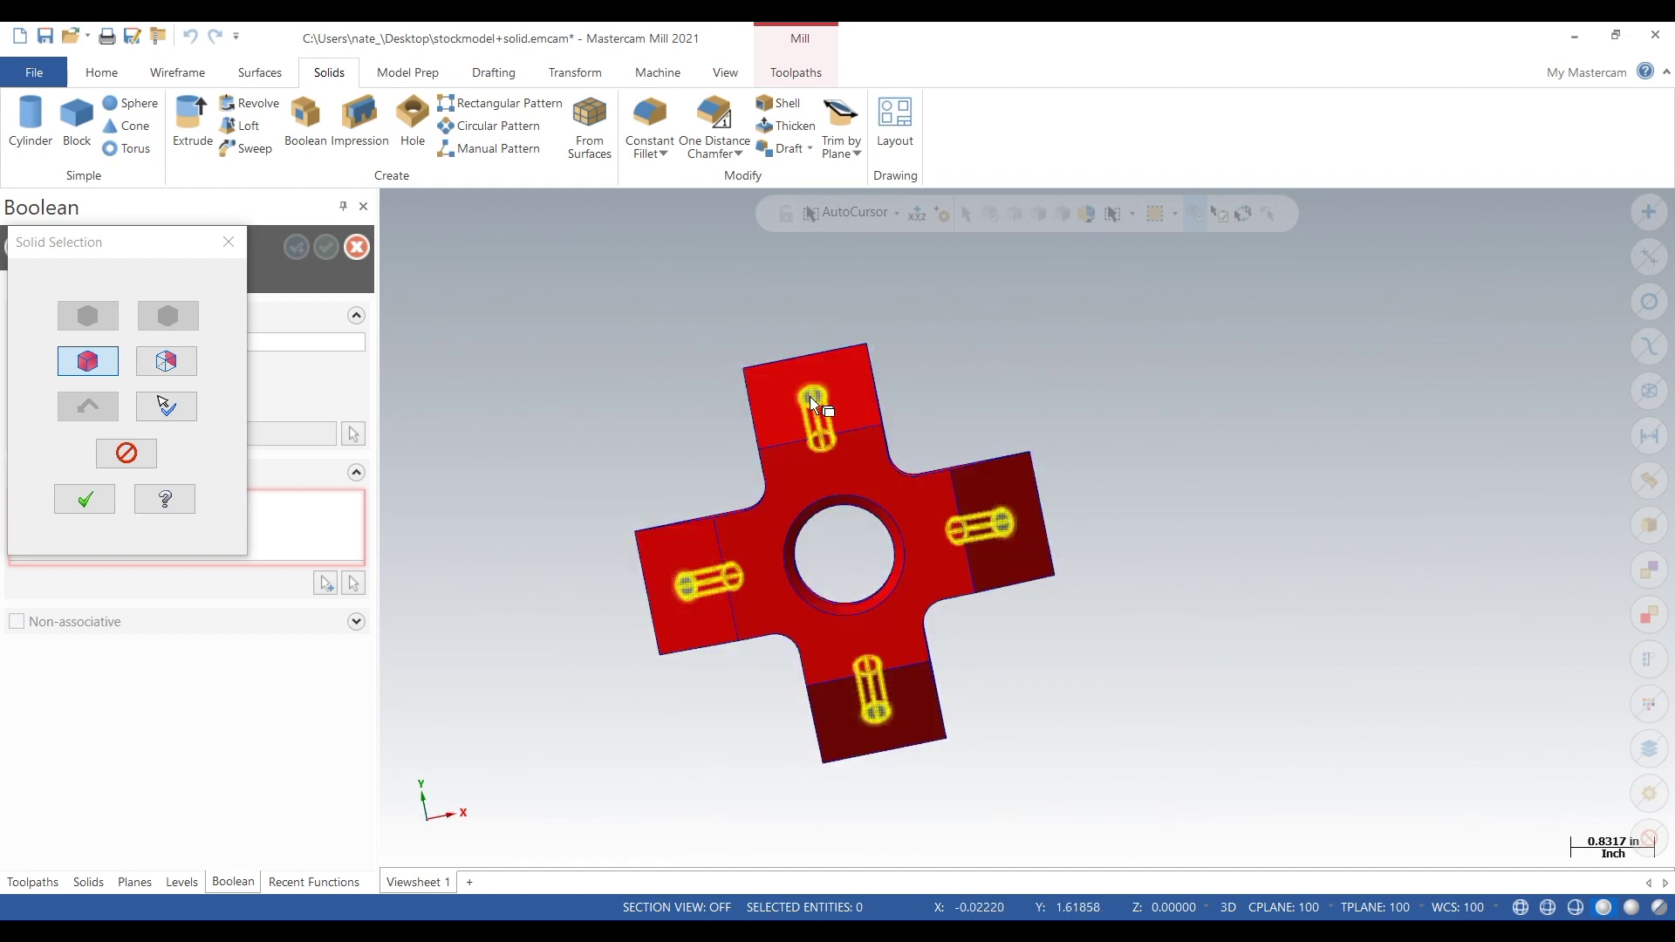
{"action": "left_click", "coordinate": [107, 505]}
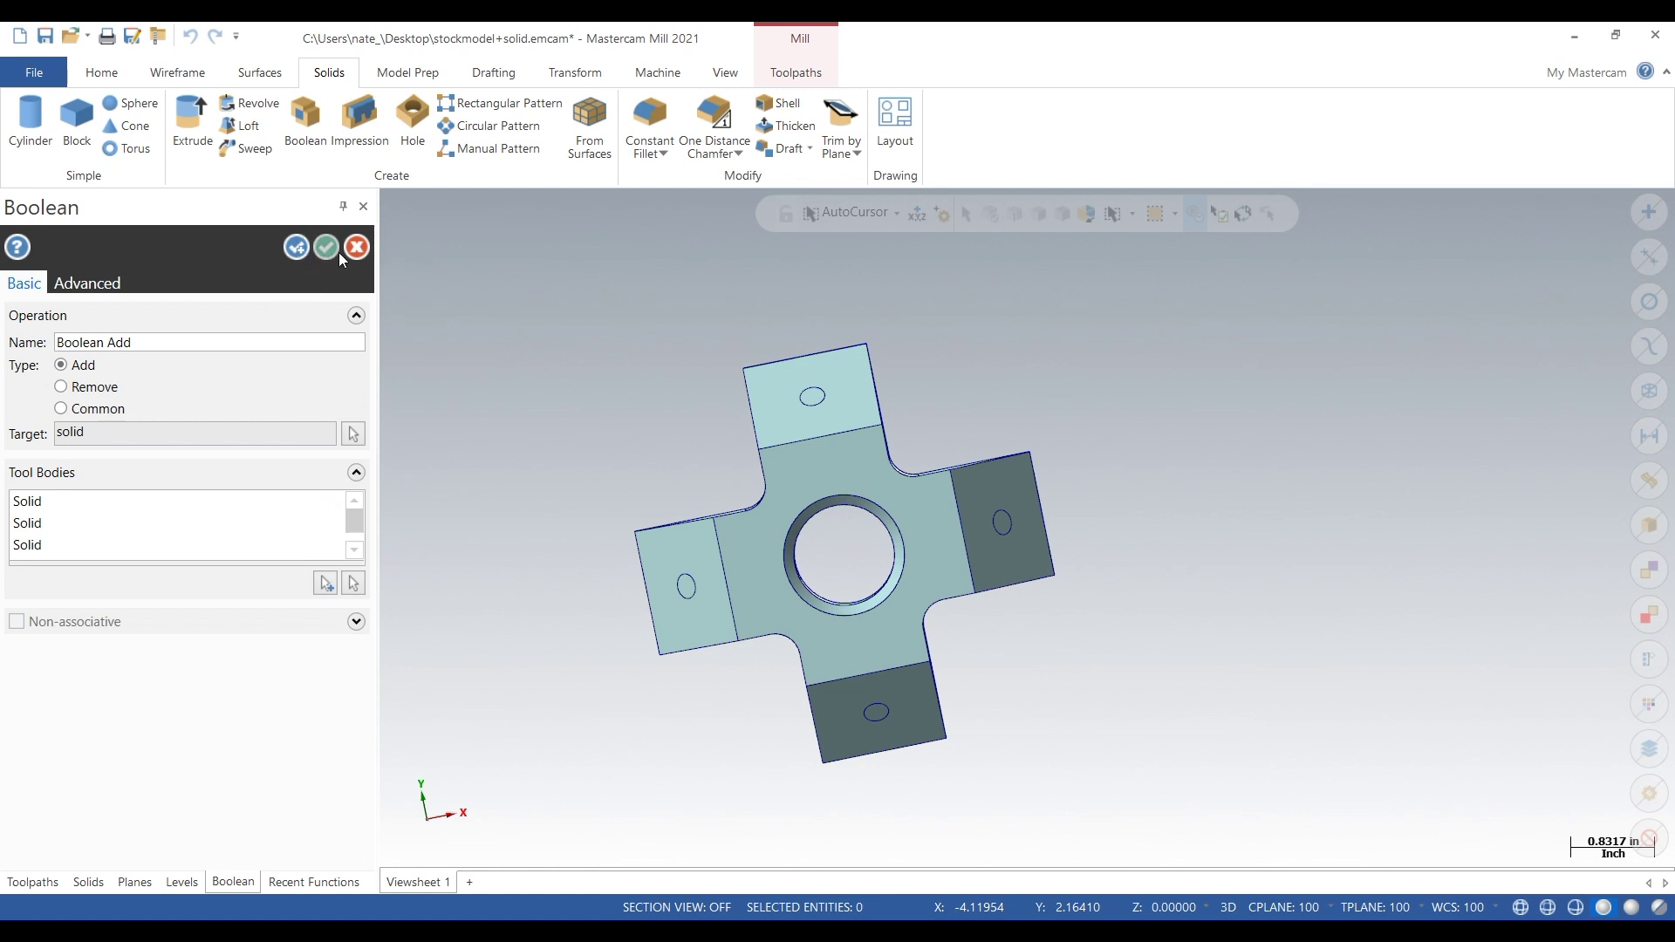
{"action": "left_click", "coordinate": [331, 252]}
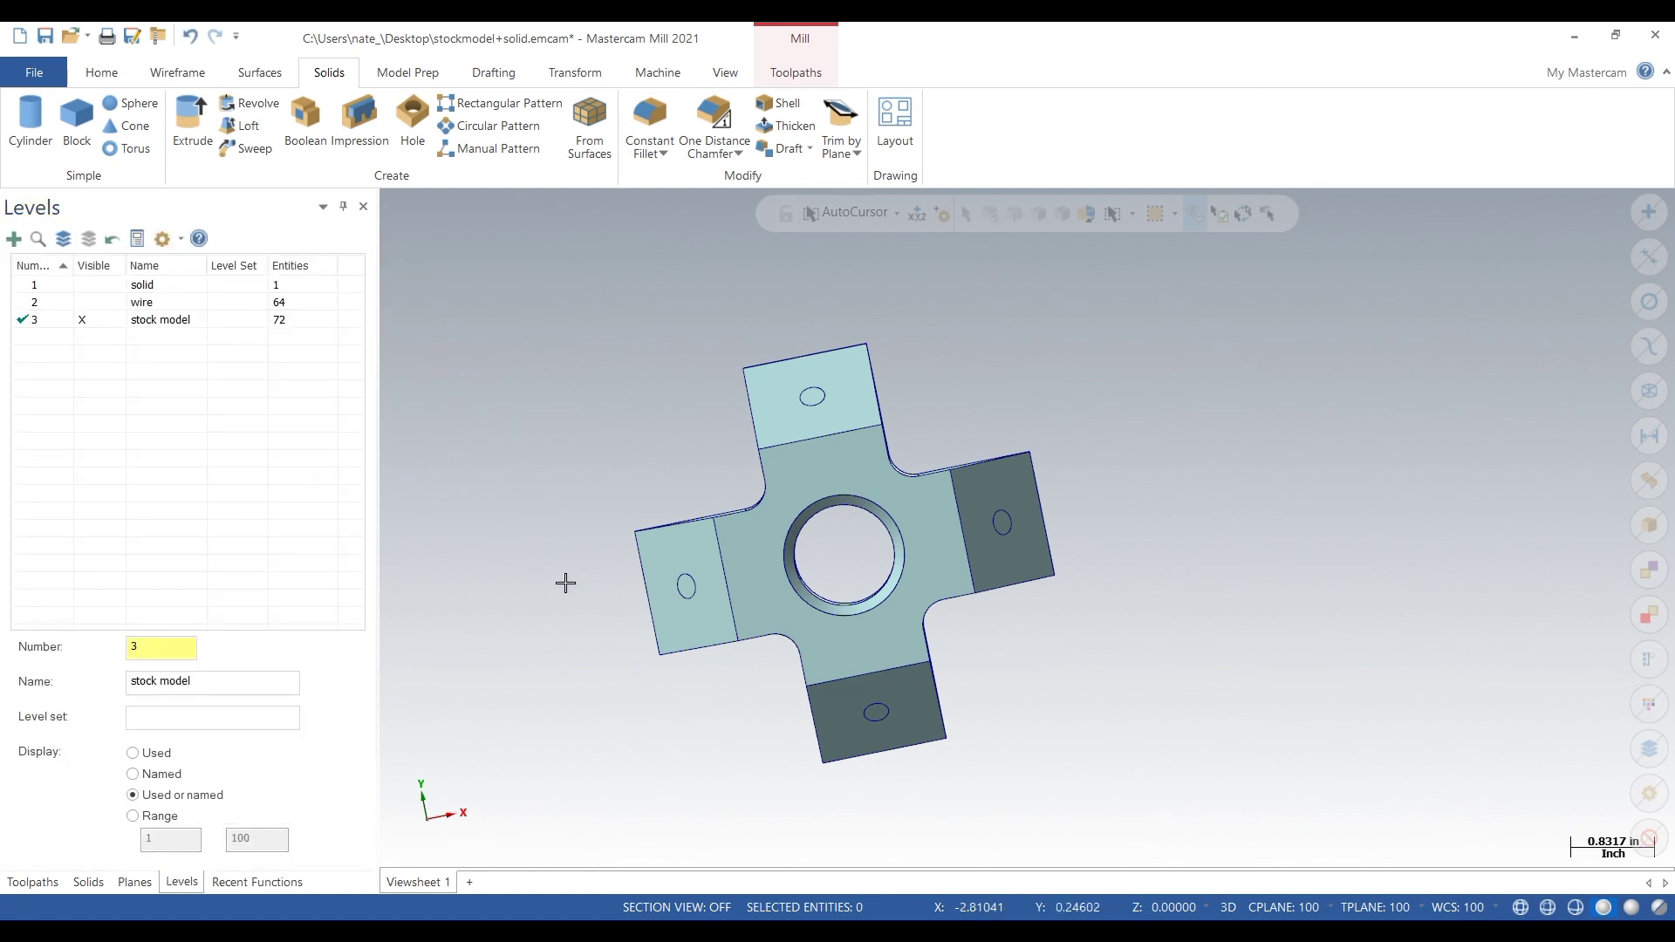
- In the Toolpaths manager, create a new Stock Model operation from the Mill toolpaths menu
{"action": "middle_click_drag", "start_coordinate": [565, 580], "coordinate": [541, 453]}
{"action": "mouse_move", "coordinate": [747, 525]}
{"action": "middle_mouse_down"}
{"action": "mouse_move", "coordinate": [620, 604]}
{"action": "mouse_move", "coordinate": [584, 579]}
{"action": "mouse_move", "coordinate": [486, 684]}
{"action": "middle_mouse_up"}
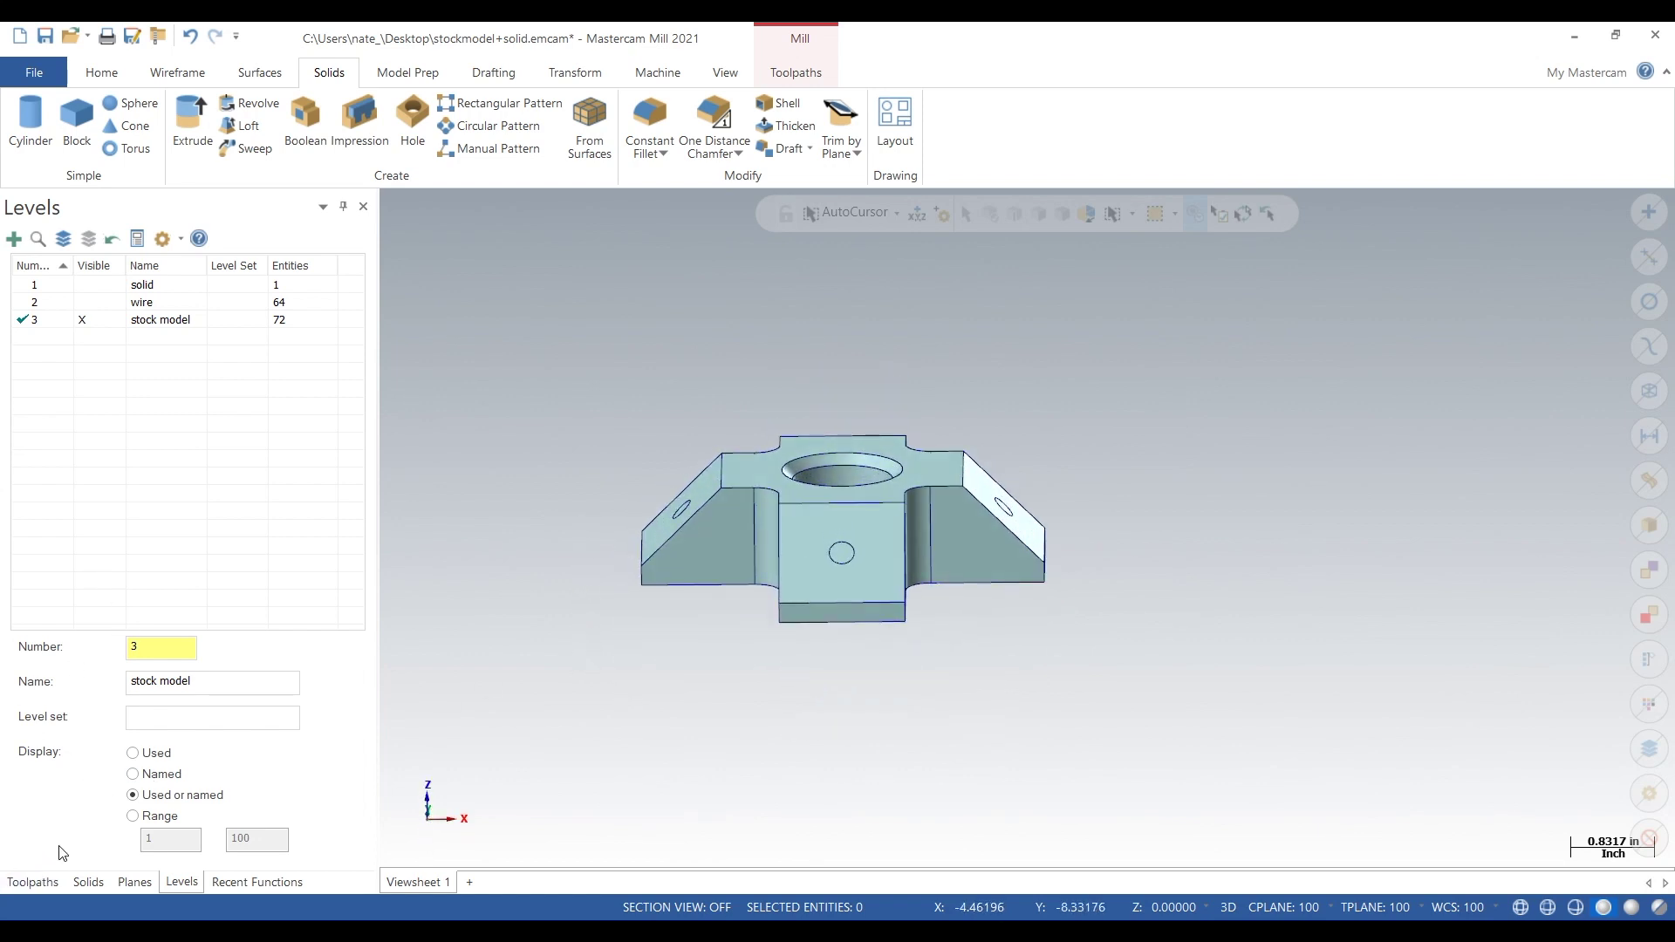
{"action": "left_click", "coordinate": [40, 883]}
{"action": "middle_click_drag", "start_coordinate": [617, 616], "coordinate": [213, 471]}
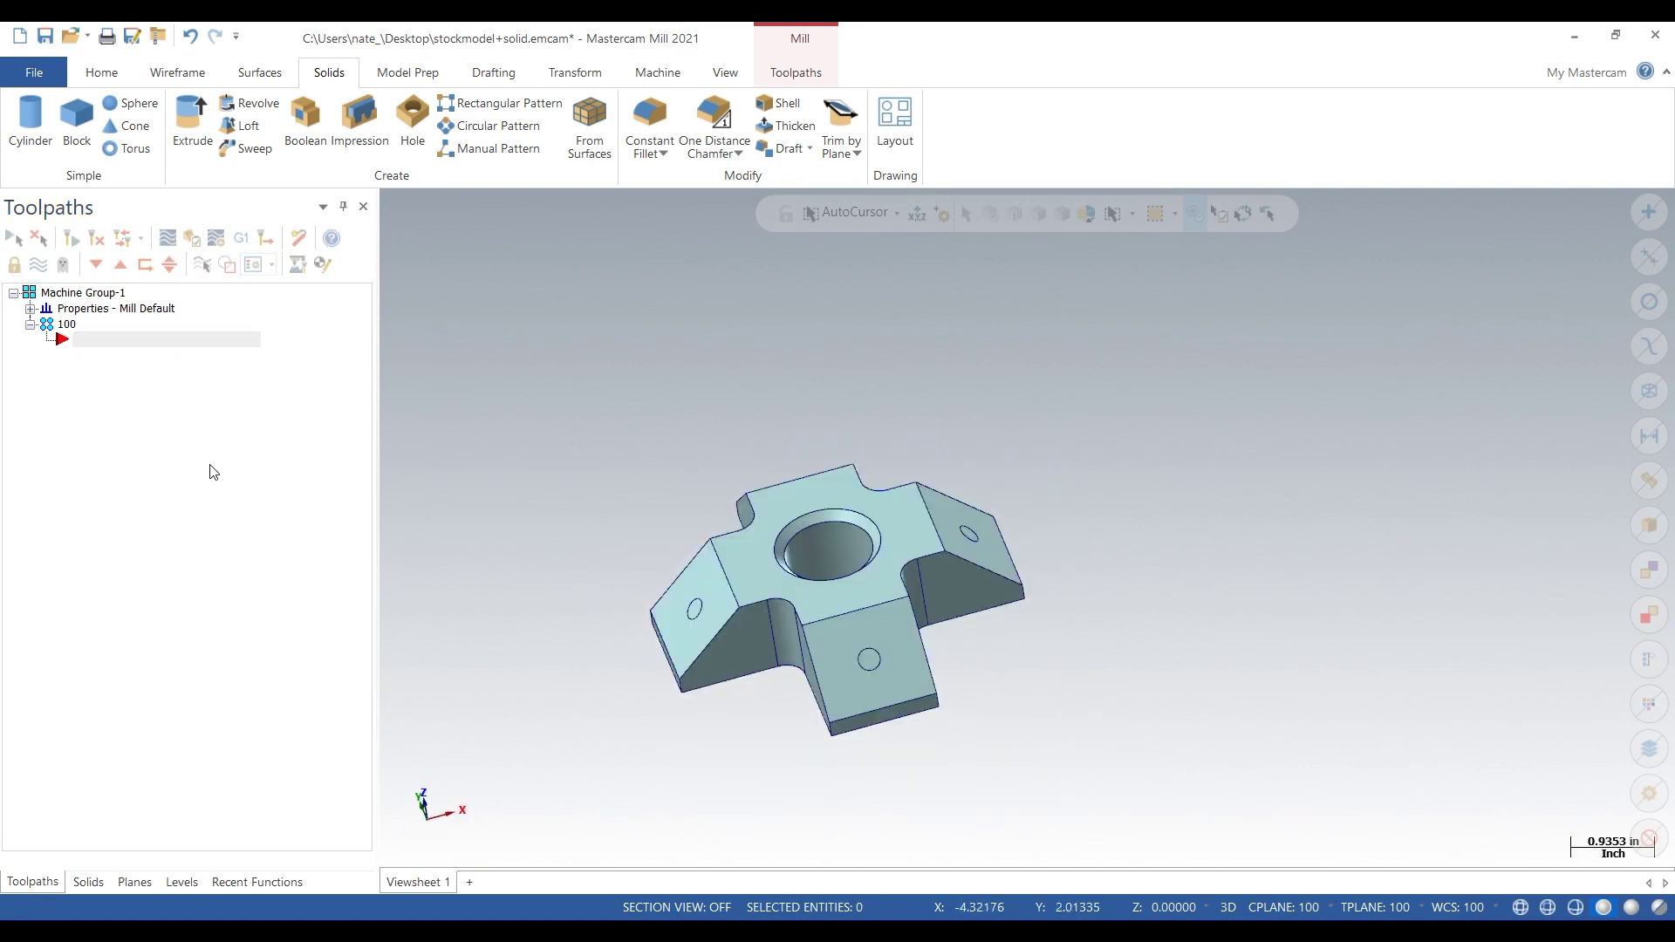
{"action": "right_click", "coordinate": [148, 411]}
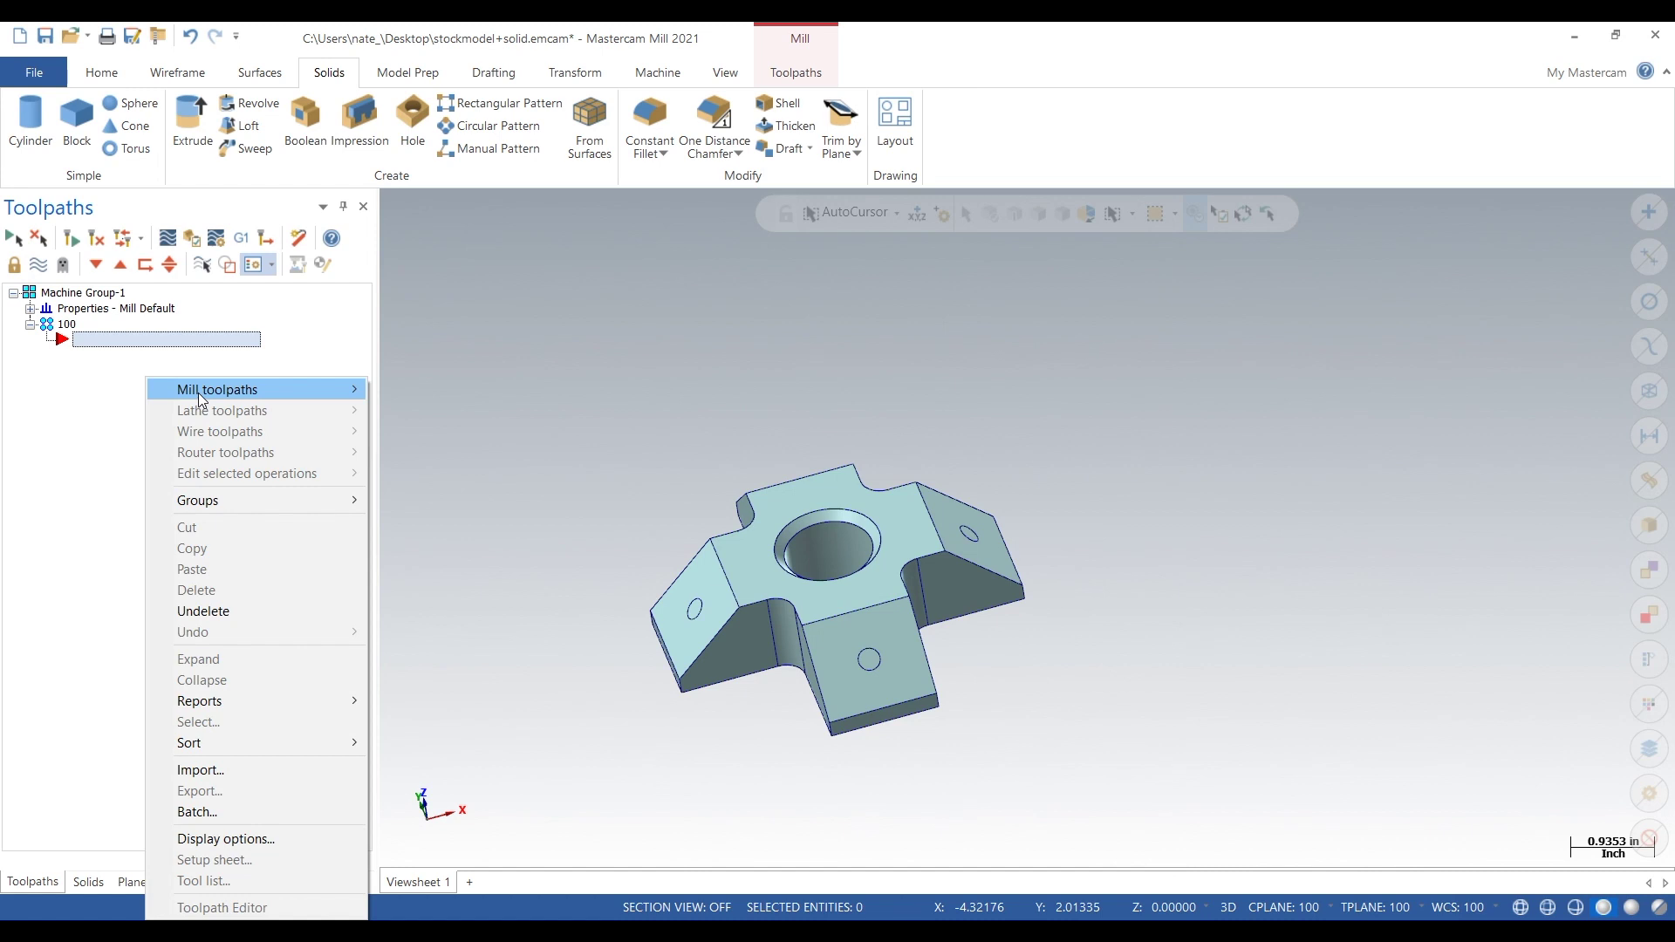
{"action": "mouse_move", "coordinate": [197, 393]}
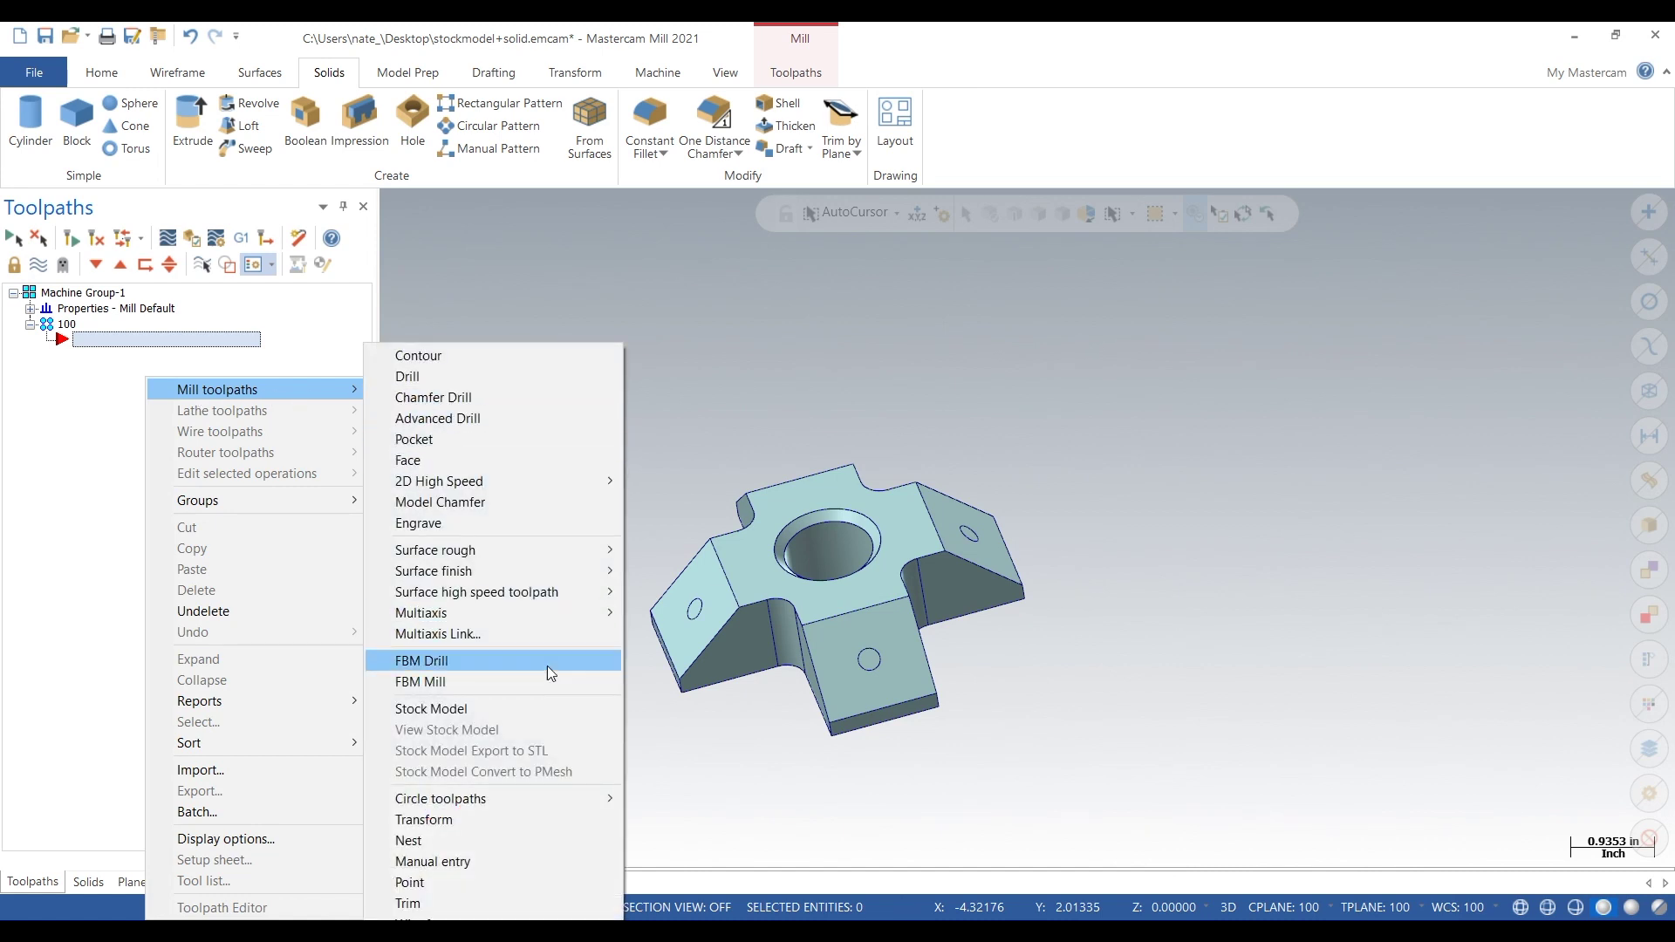
{"action": "left_click", "coordinate": [516, 707]}
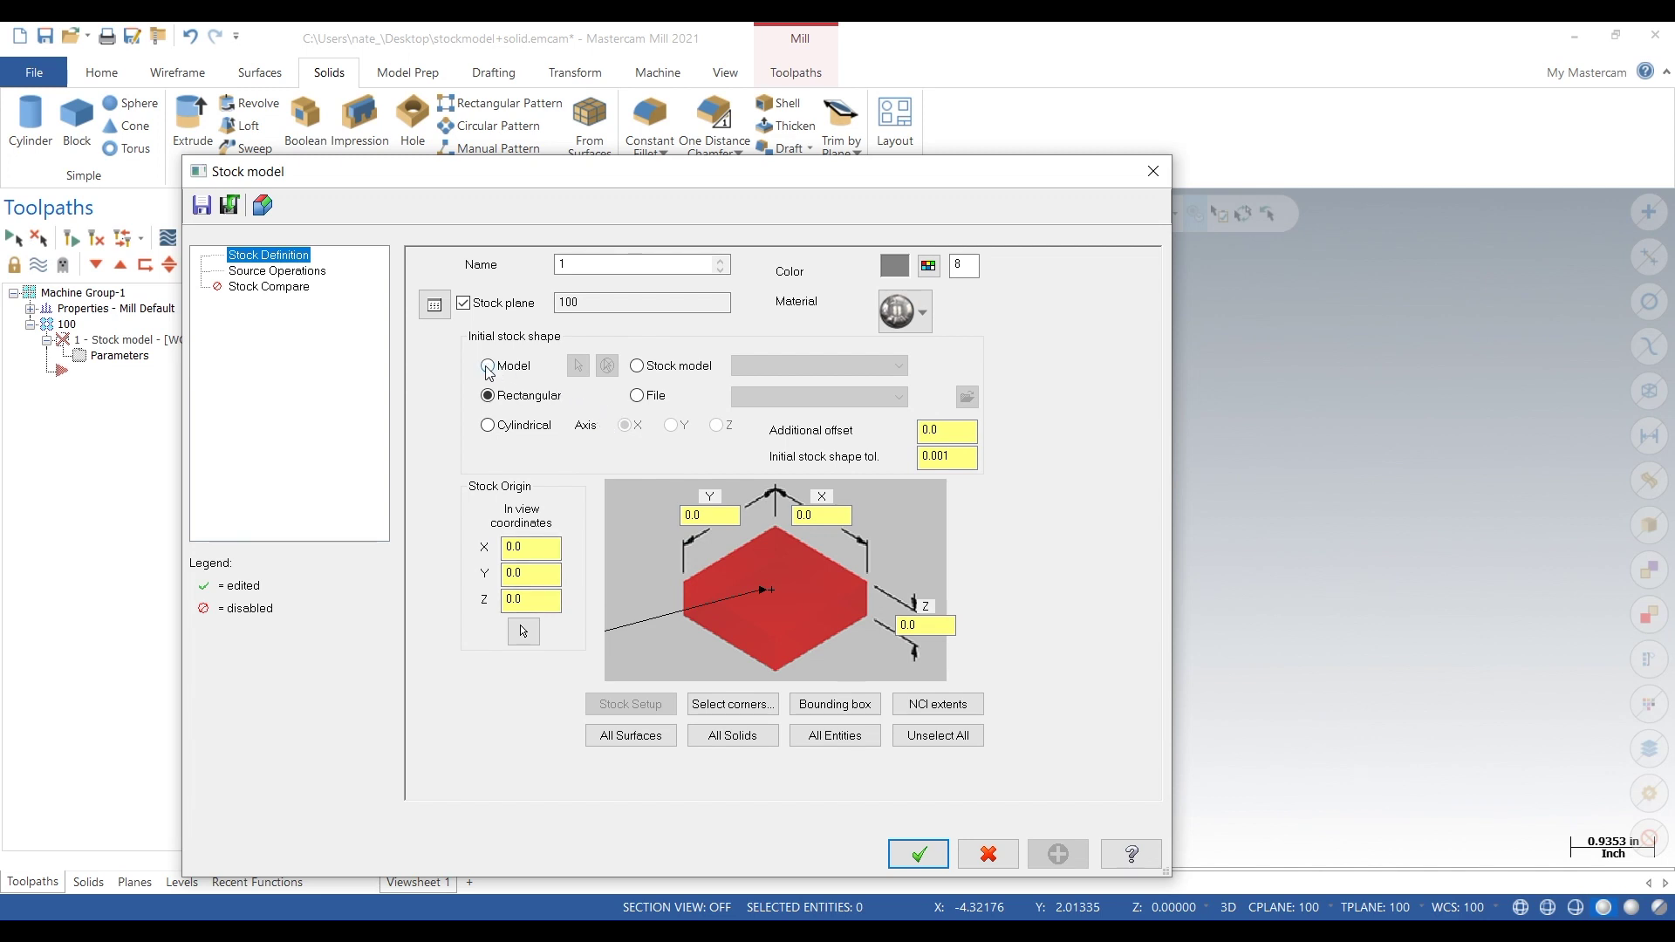
- Set the initial stock shape to Model, using the solid body
{"action": "left_click", "coordinate": [488, 367]}
{"action": "left_click", "coordinate": [577, 365]}
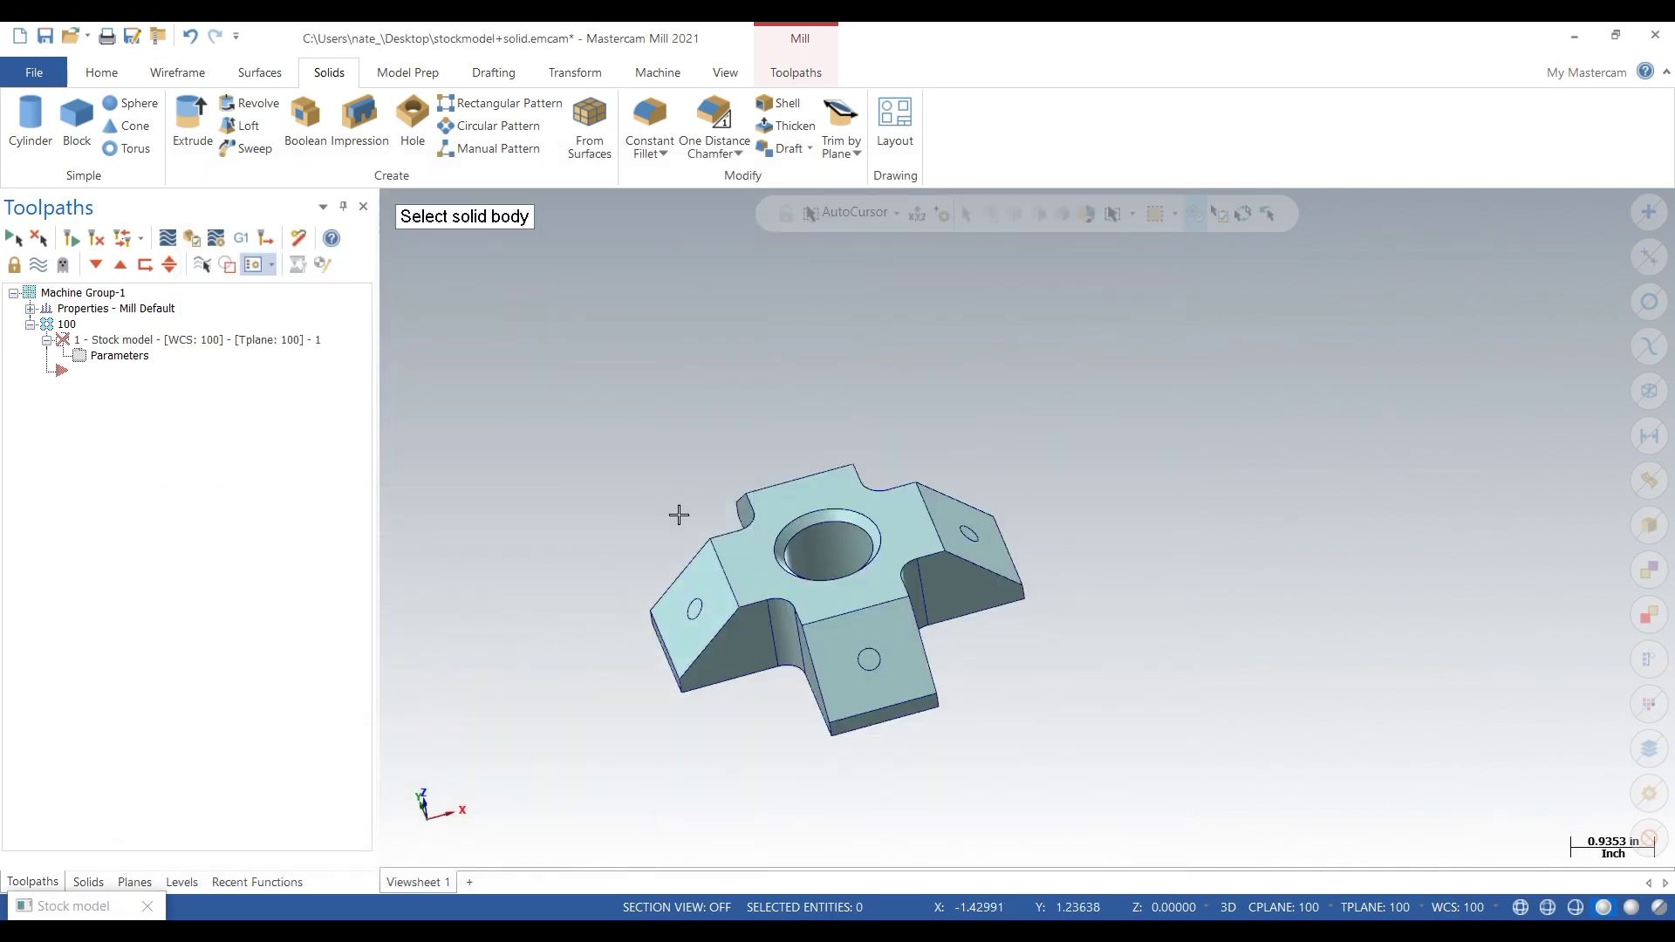
{"action": "left_click", "coordinate": [737, 571]}
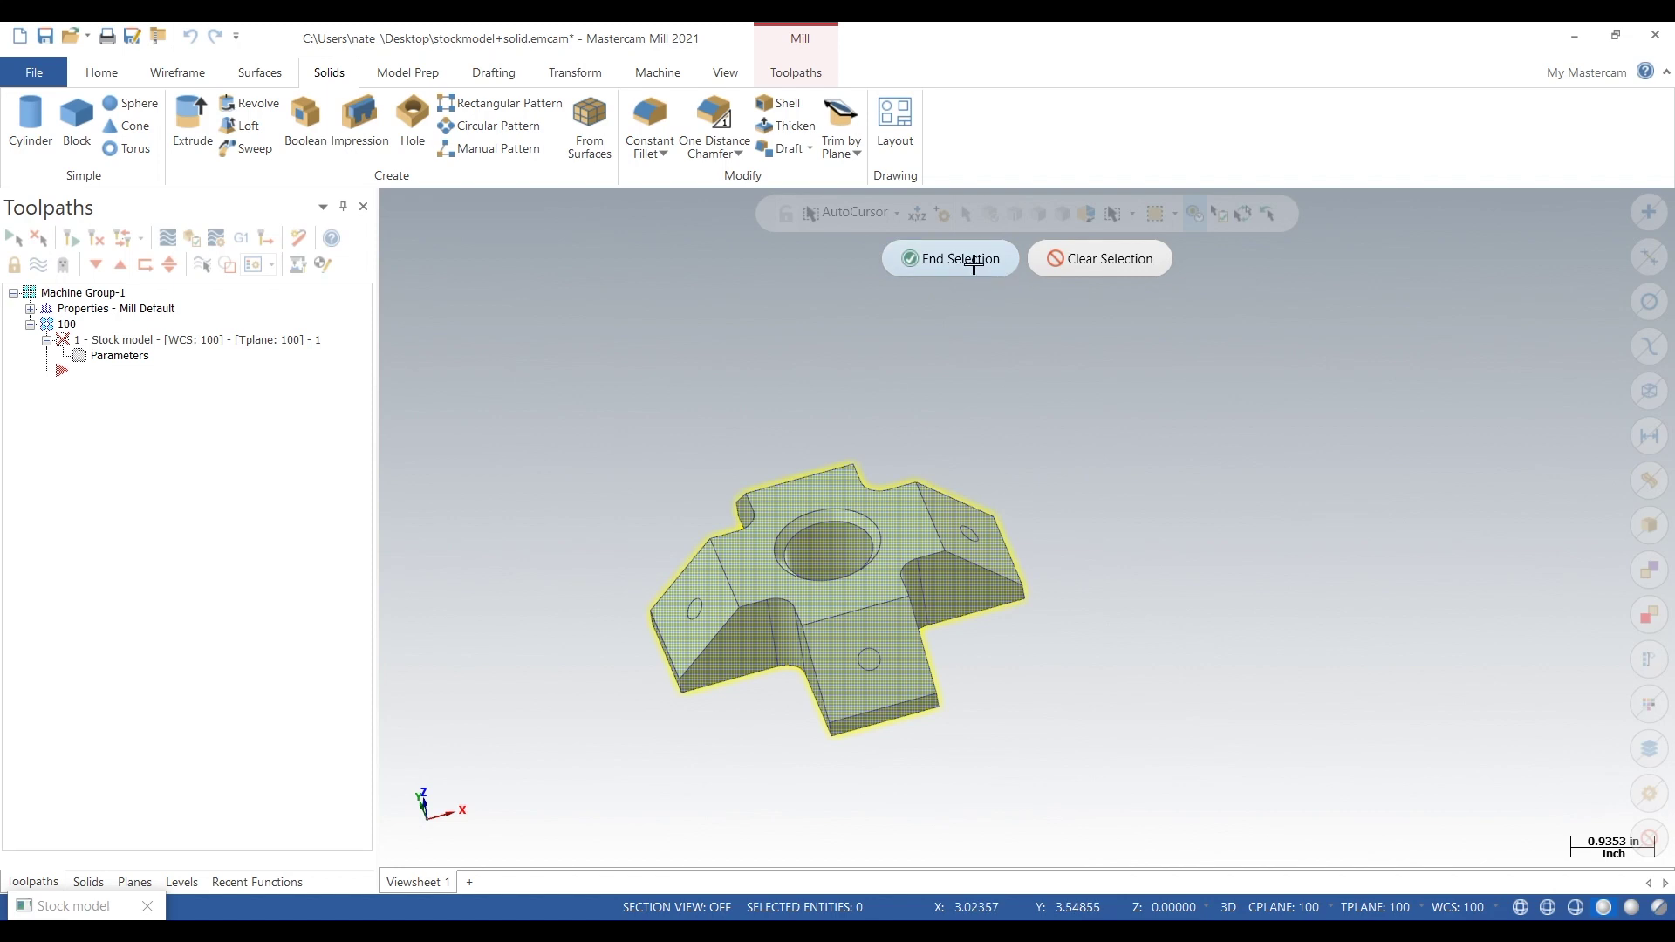
{"action": "left_click", "coordinate": [973, 261]}
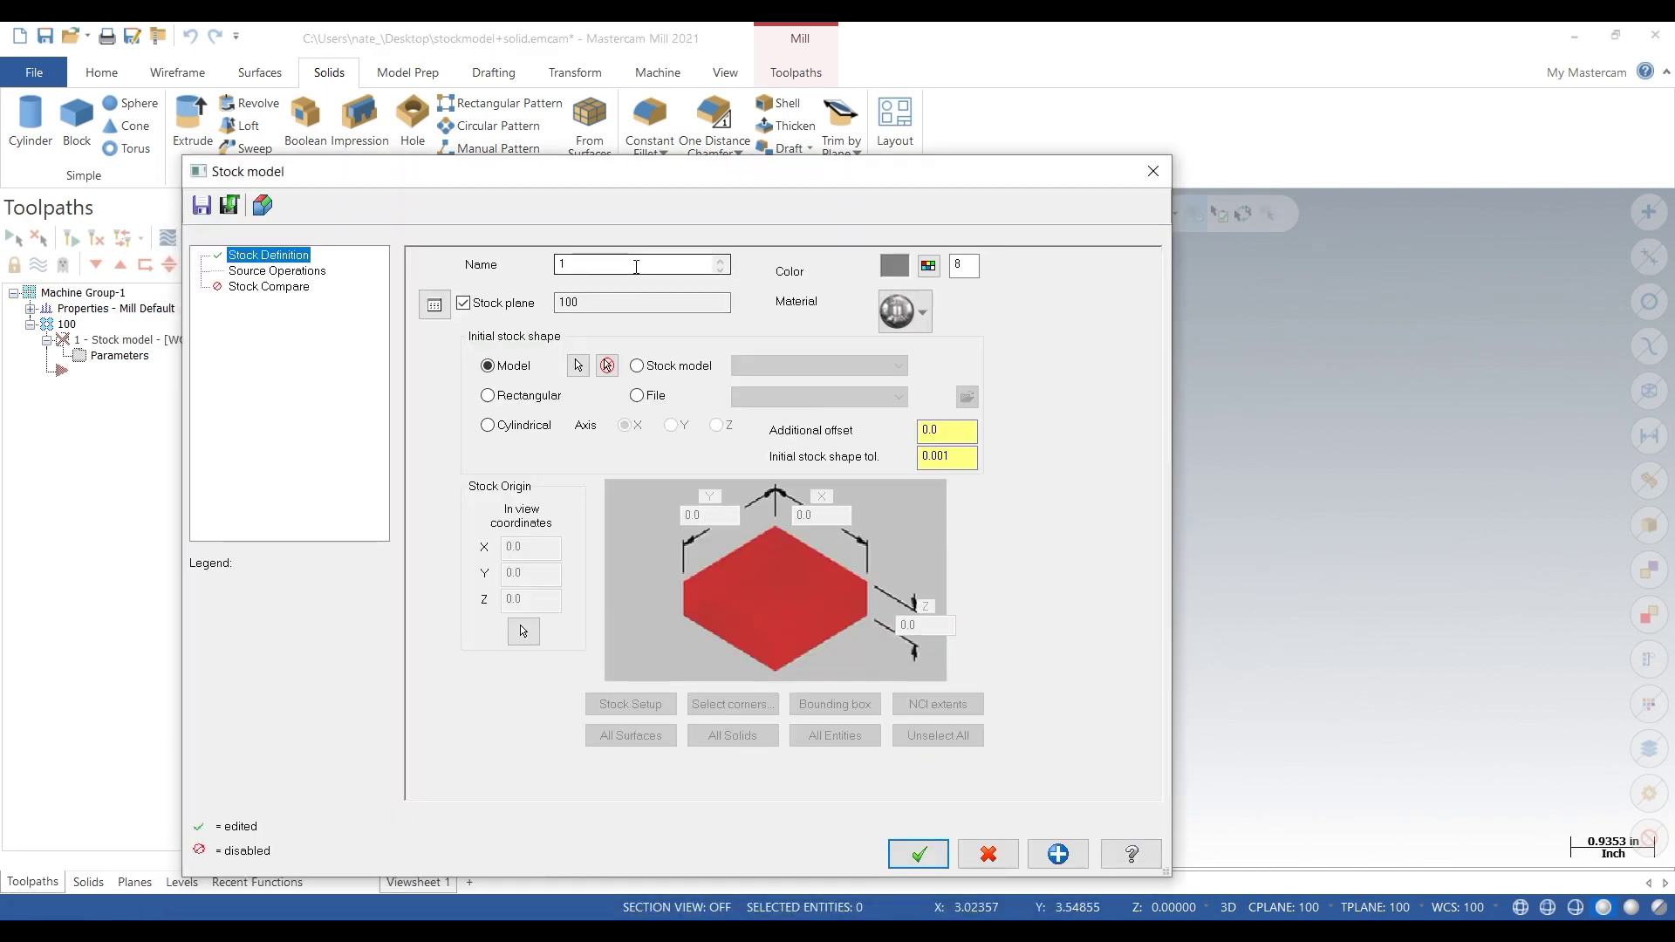
- Name the stock model 'add threaded holes', turn off Stock plane, and confirm
{"action": "left_click", "coordinate": [636, 266]}
{"action": "left_click_drag", "start_coordinate": [710, 263], "coordinate": [562, 265]}
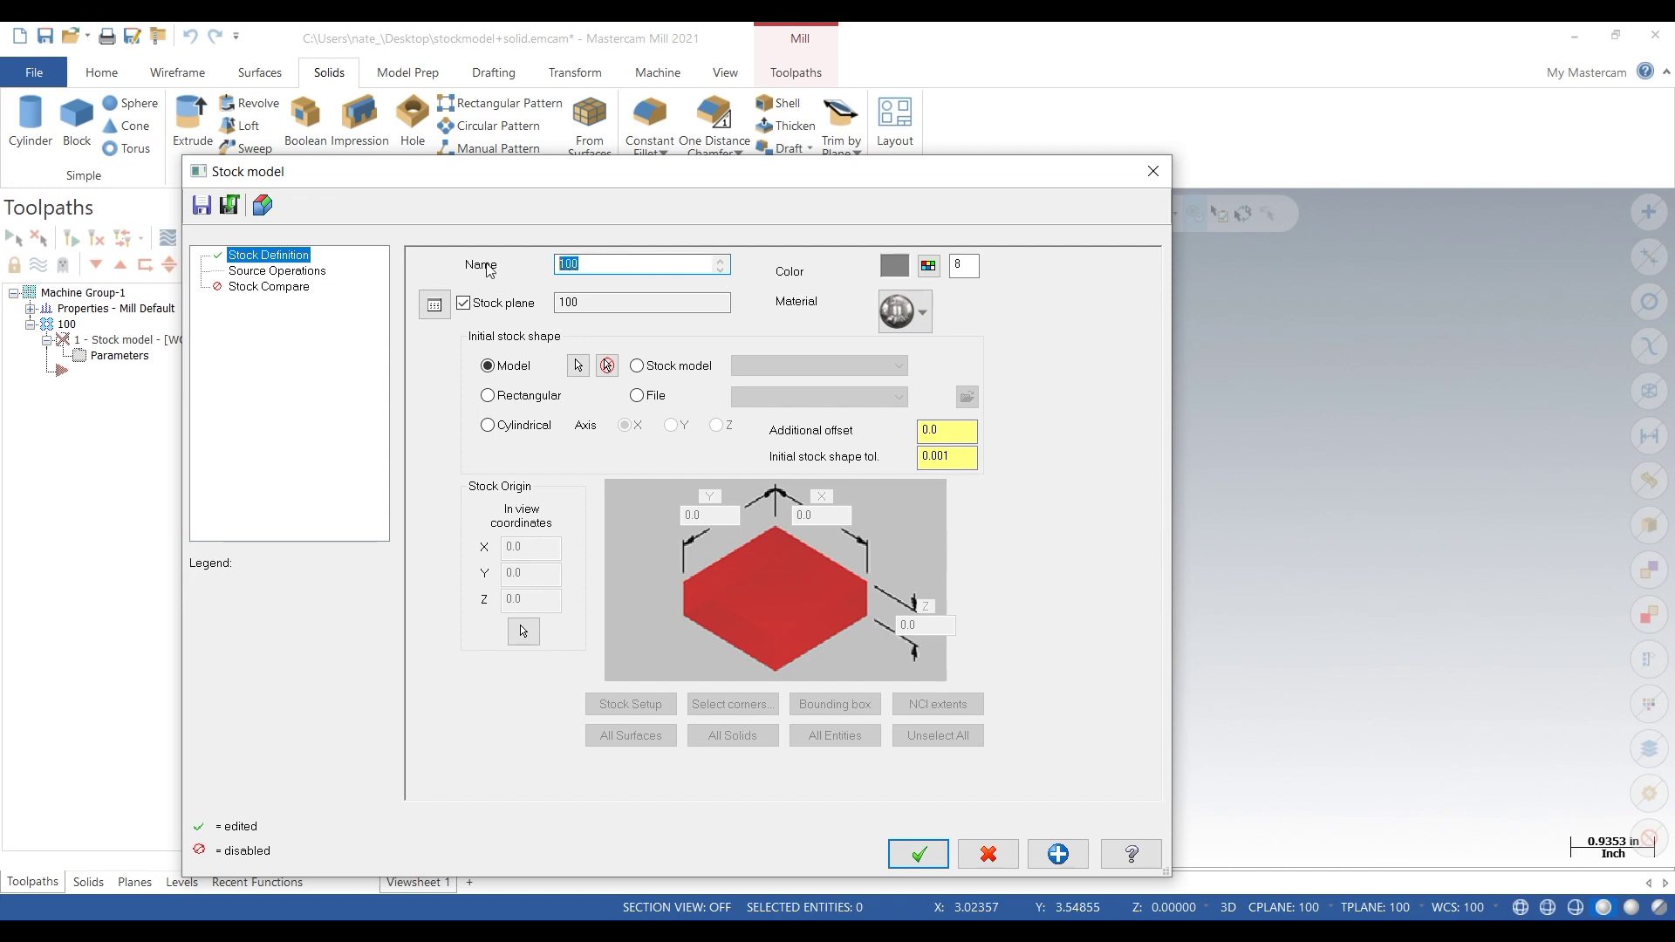
{"action": "type", "text": "a"}
{"action": "type", "text": "dd threaded holes"}
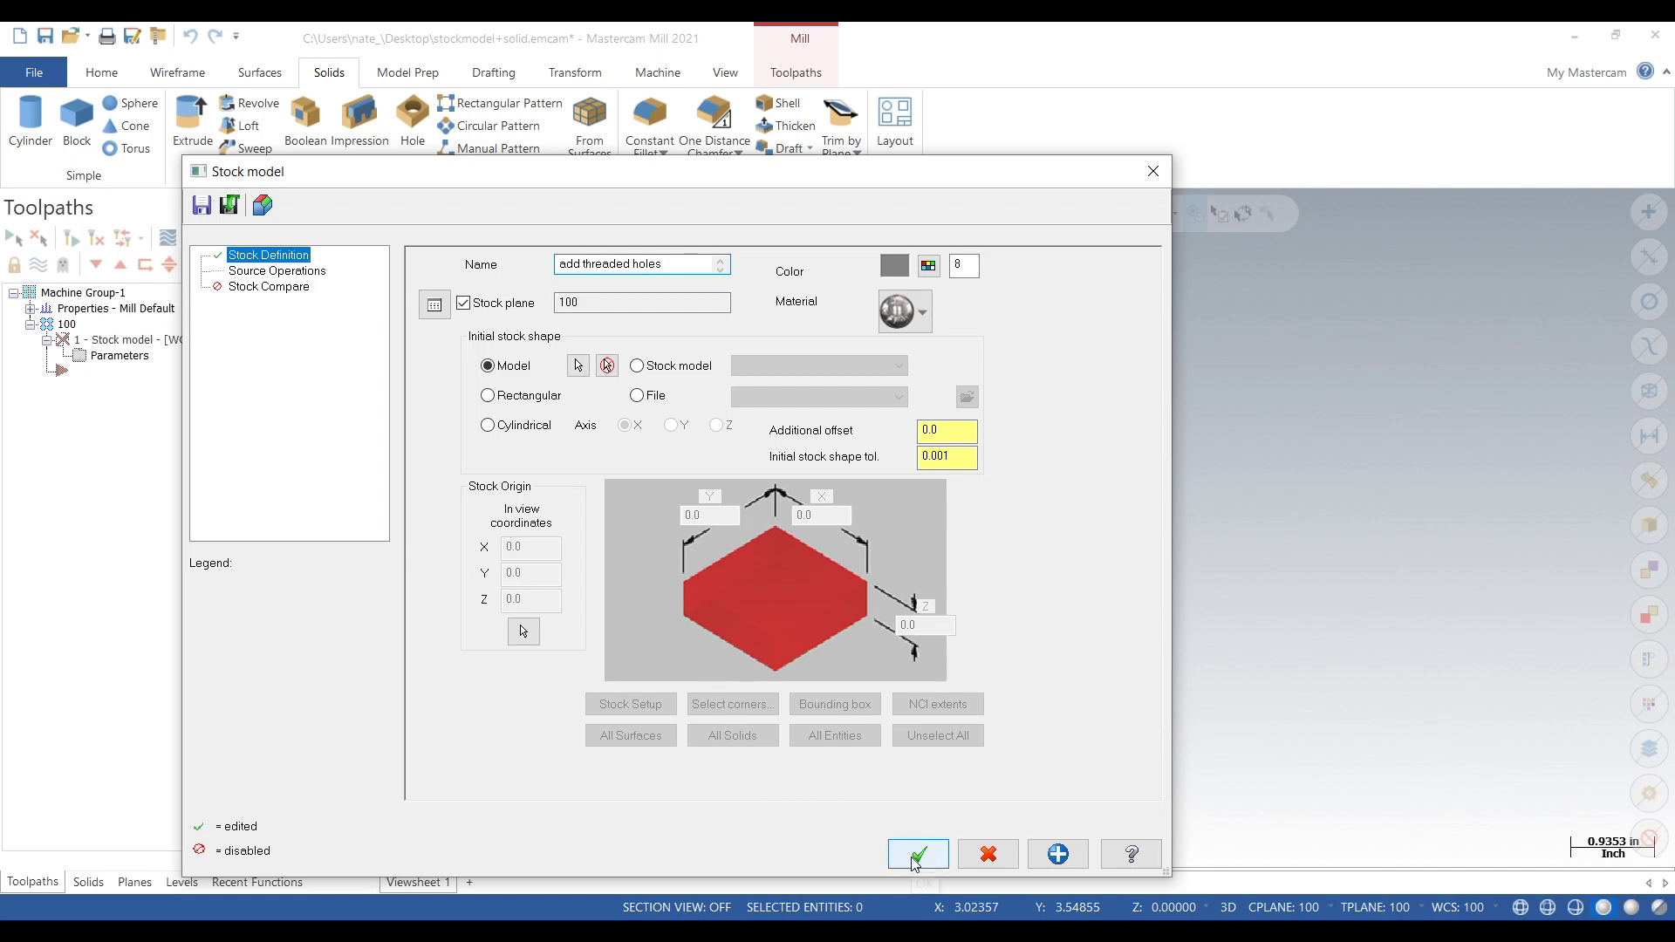
{"action": "left_click", "coordinate": [463, 302]}
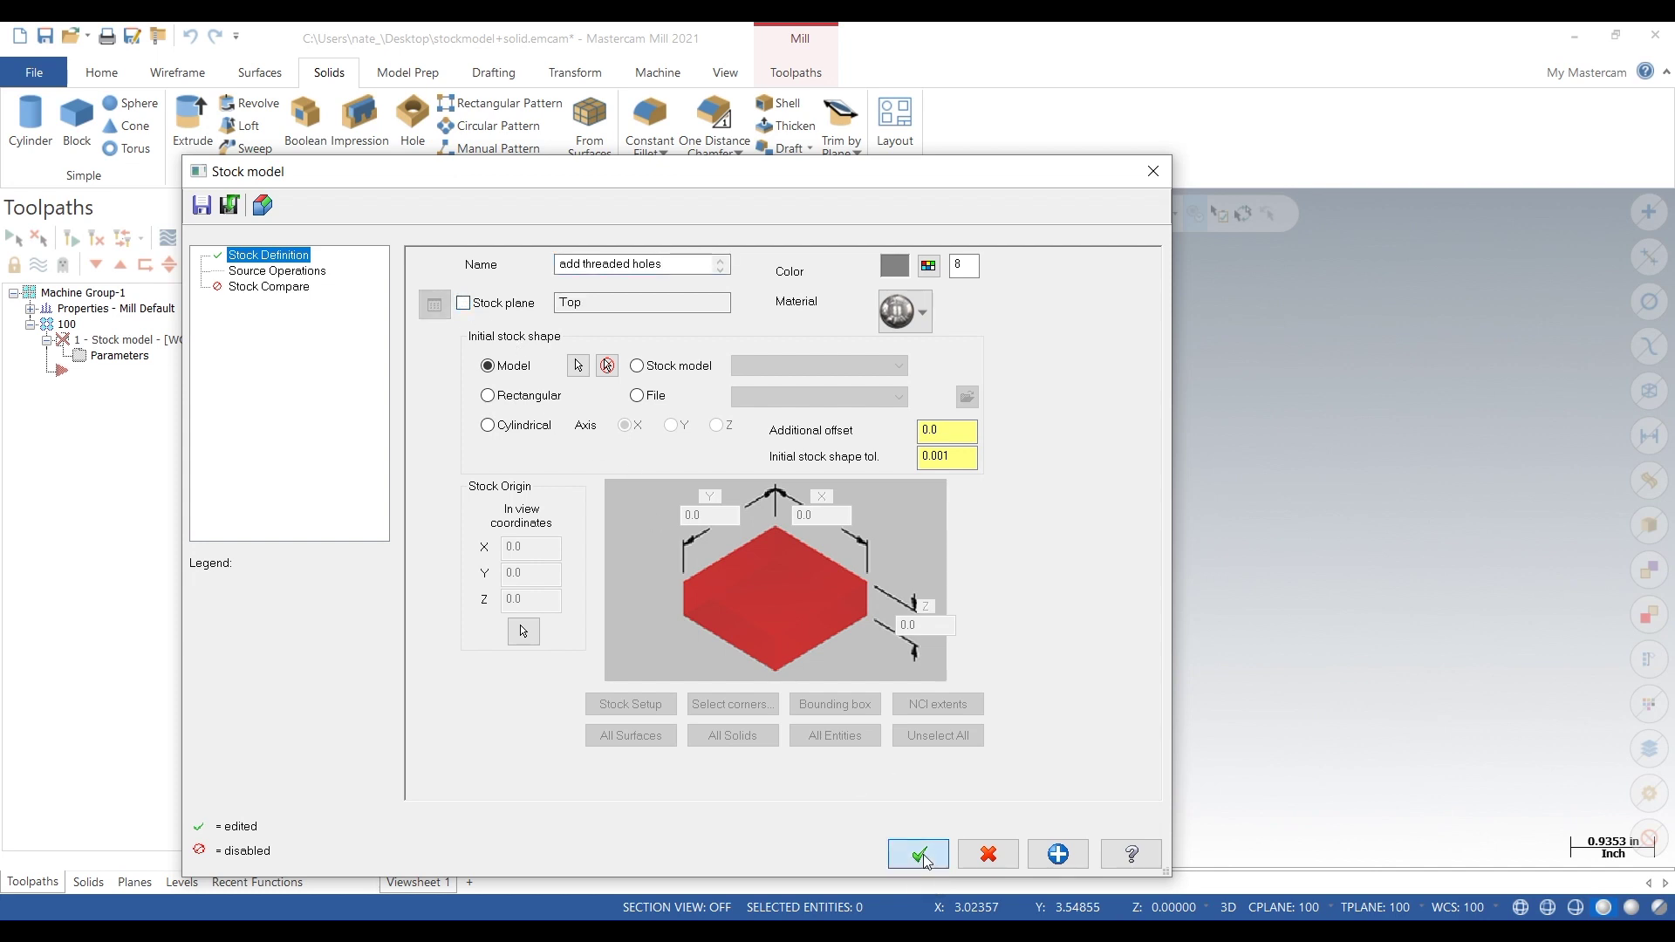
{"action": "key", "text": "Return"}
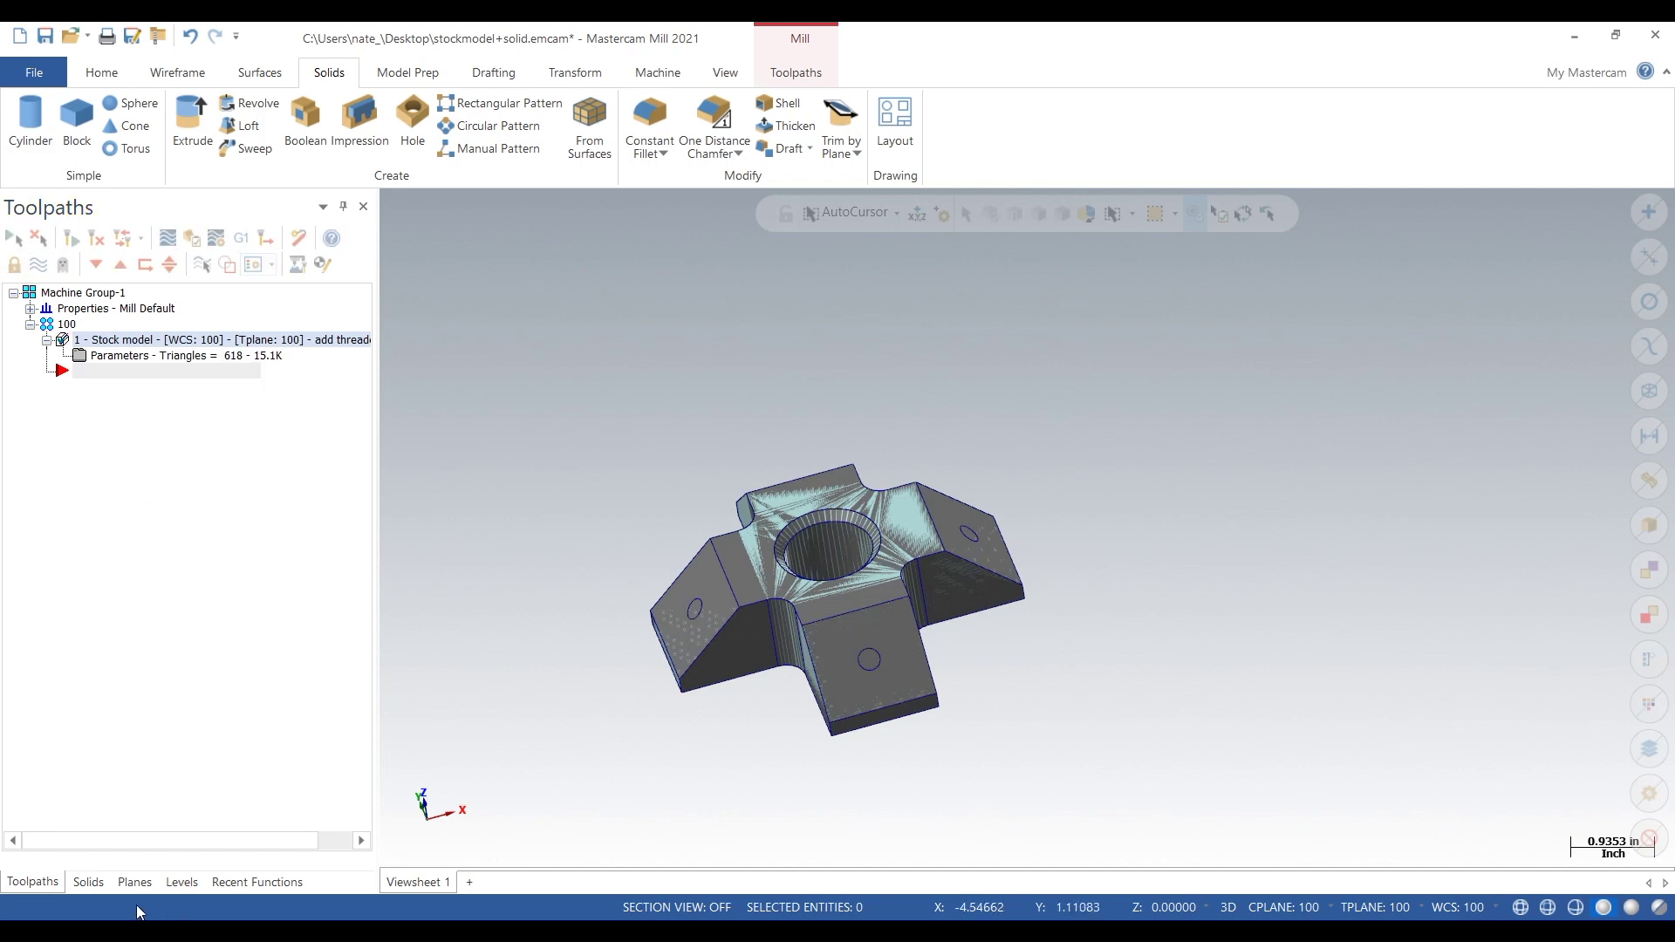
- Make level 1 'solid' the main level, then toggle the stock model mesh display off and on
{"action": "left_click", "coordinate": [180, 882]}
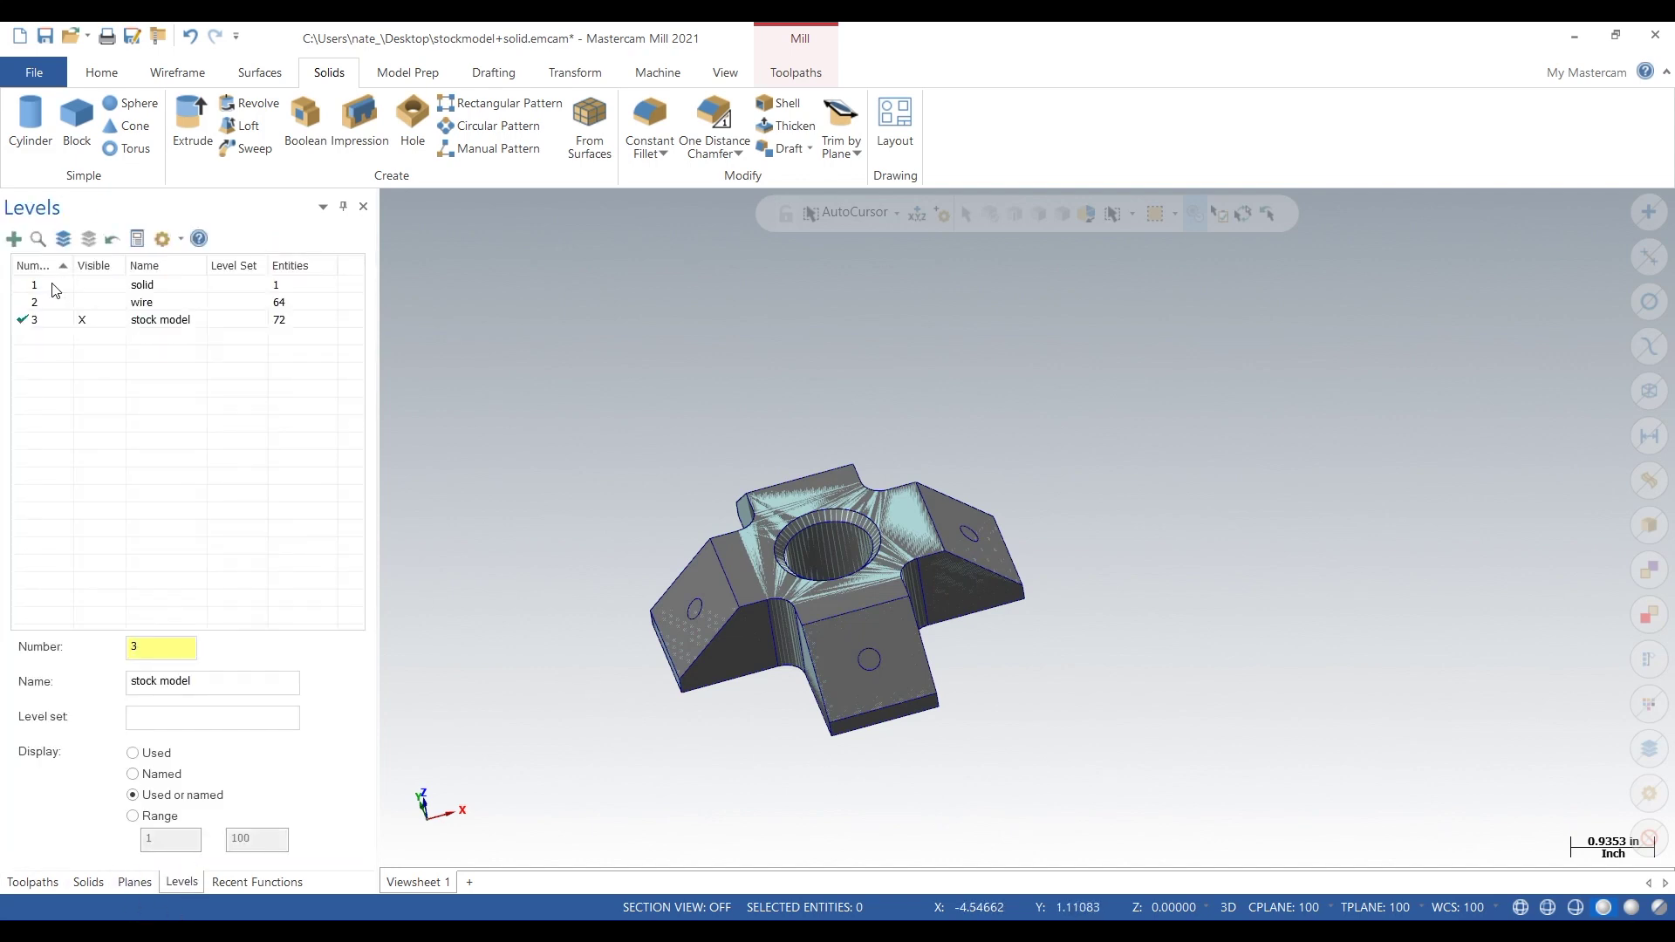
{"action": "left_click", "coordinate": [101, 322]}
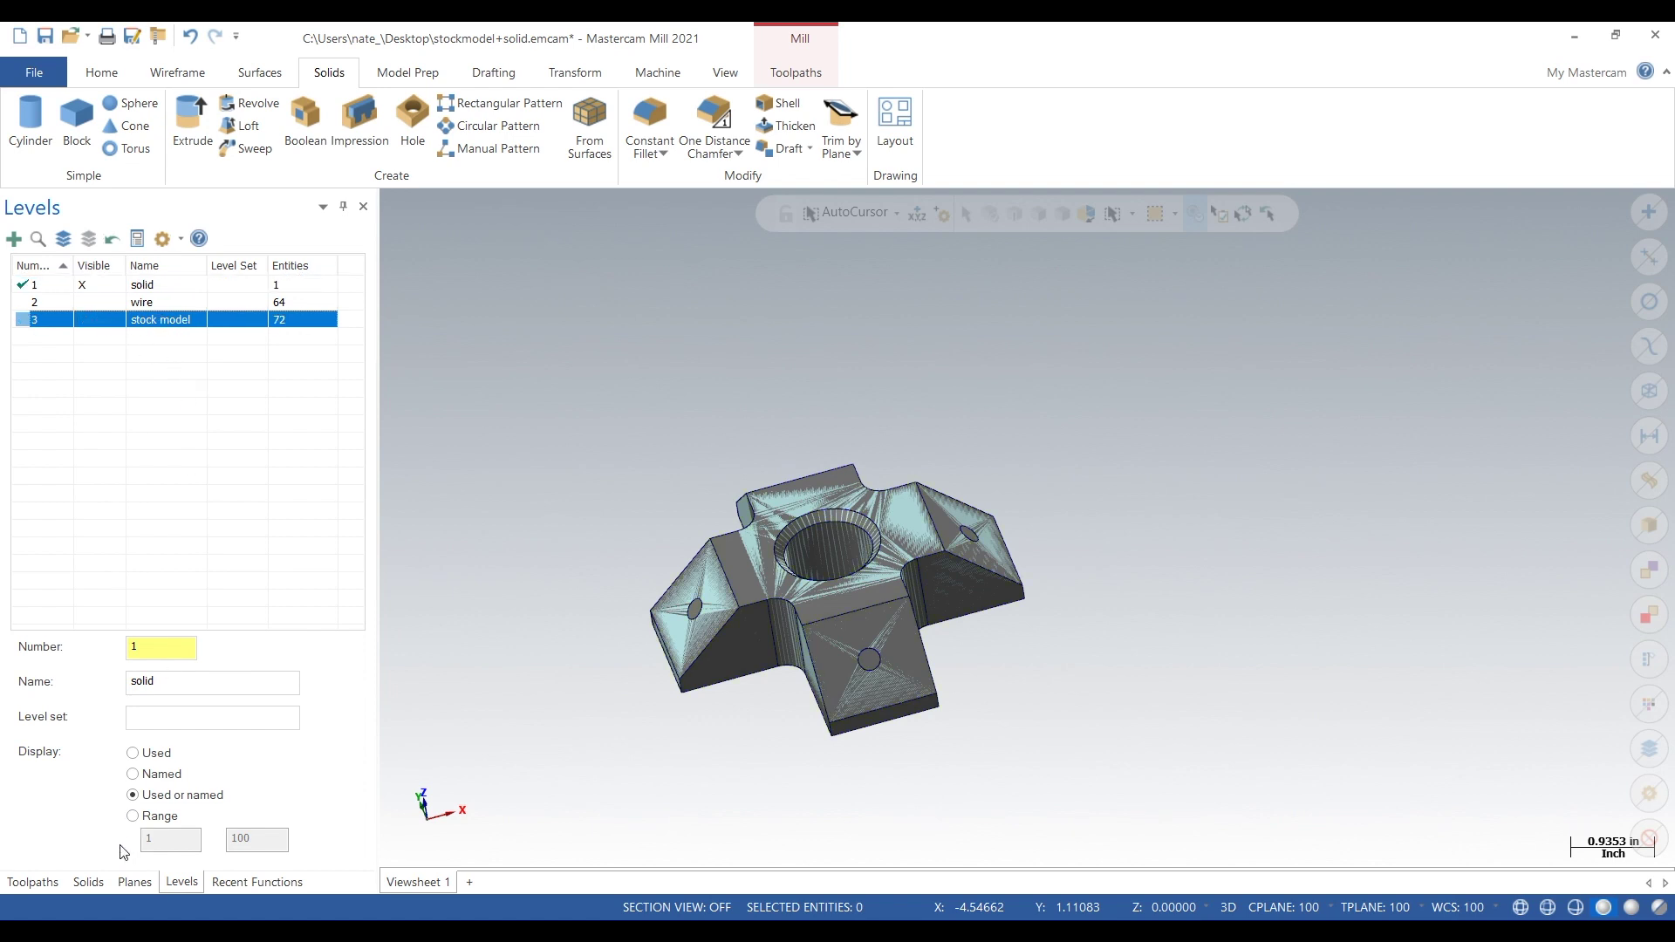
{"action": "left_click", "coordinate": [44, 884]}
{"action": "left_click", "coordinate": [38, 270]}
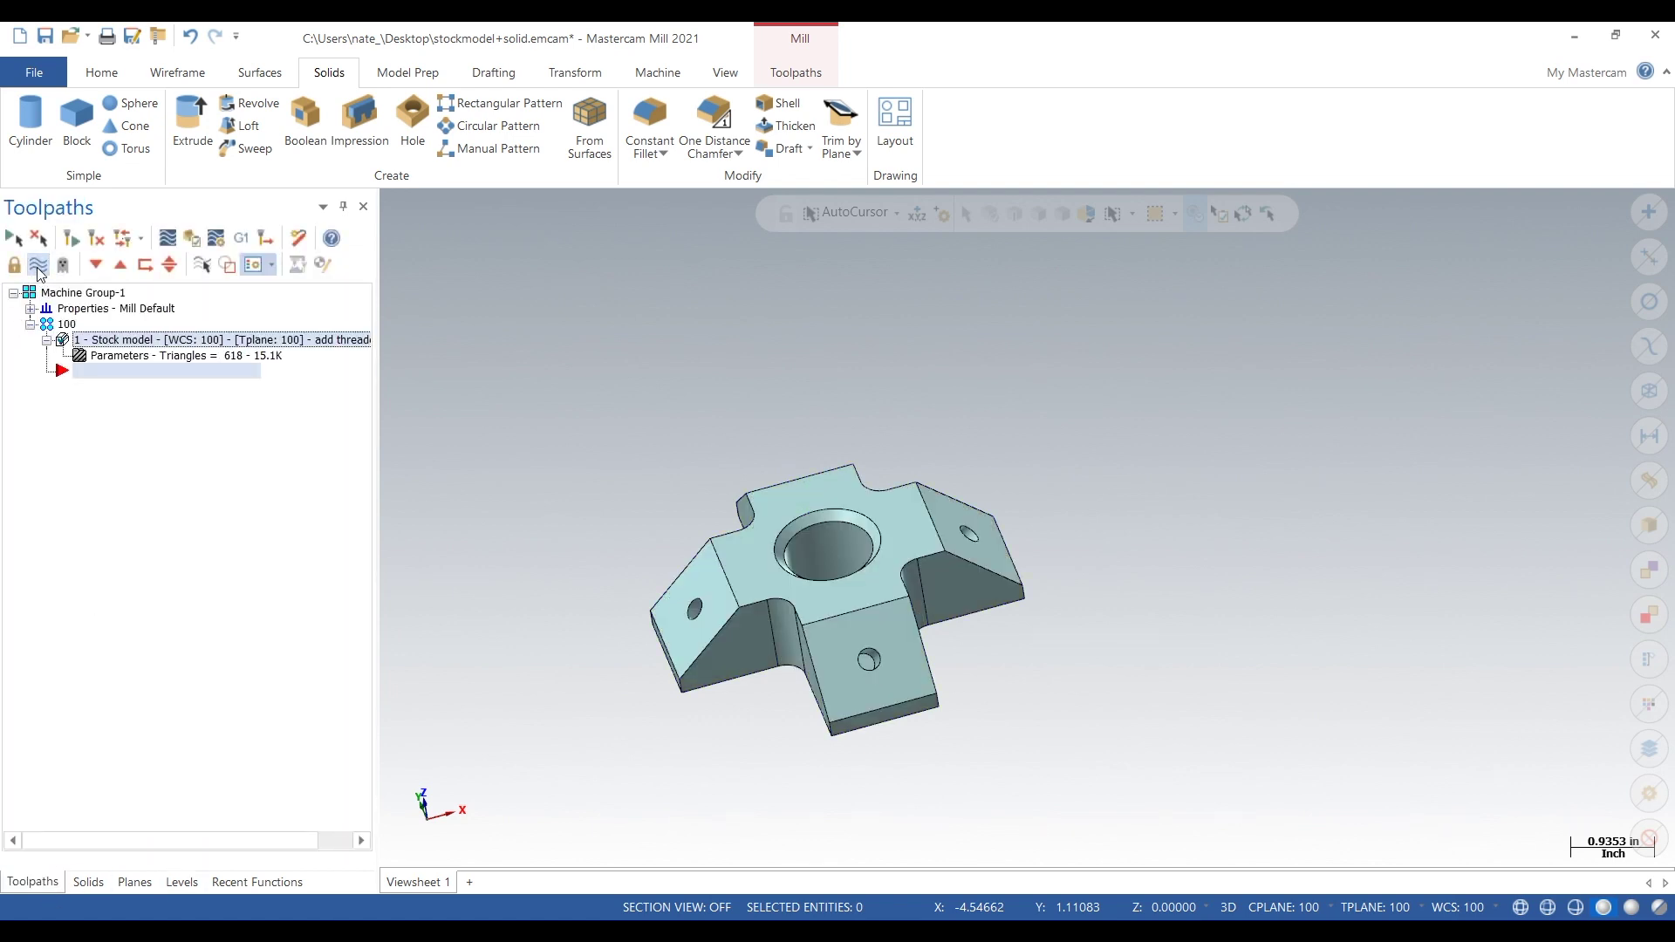
{"action": "left_click", "coordinate": [38, 270]}
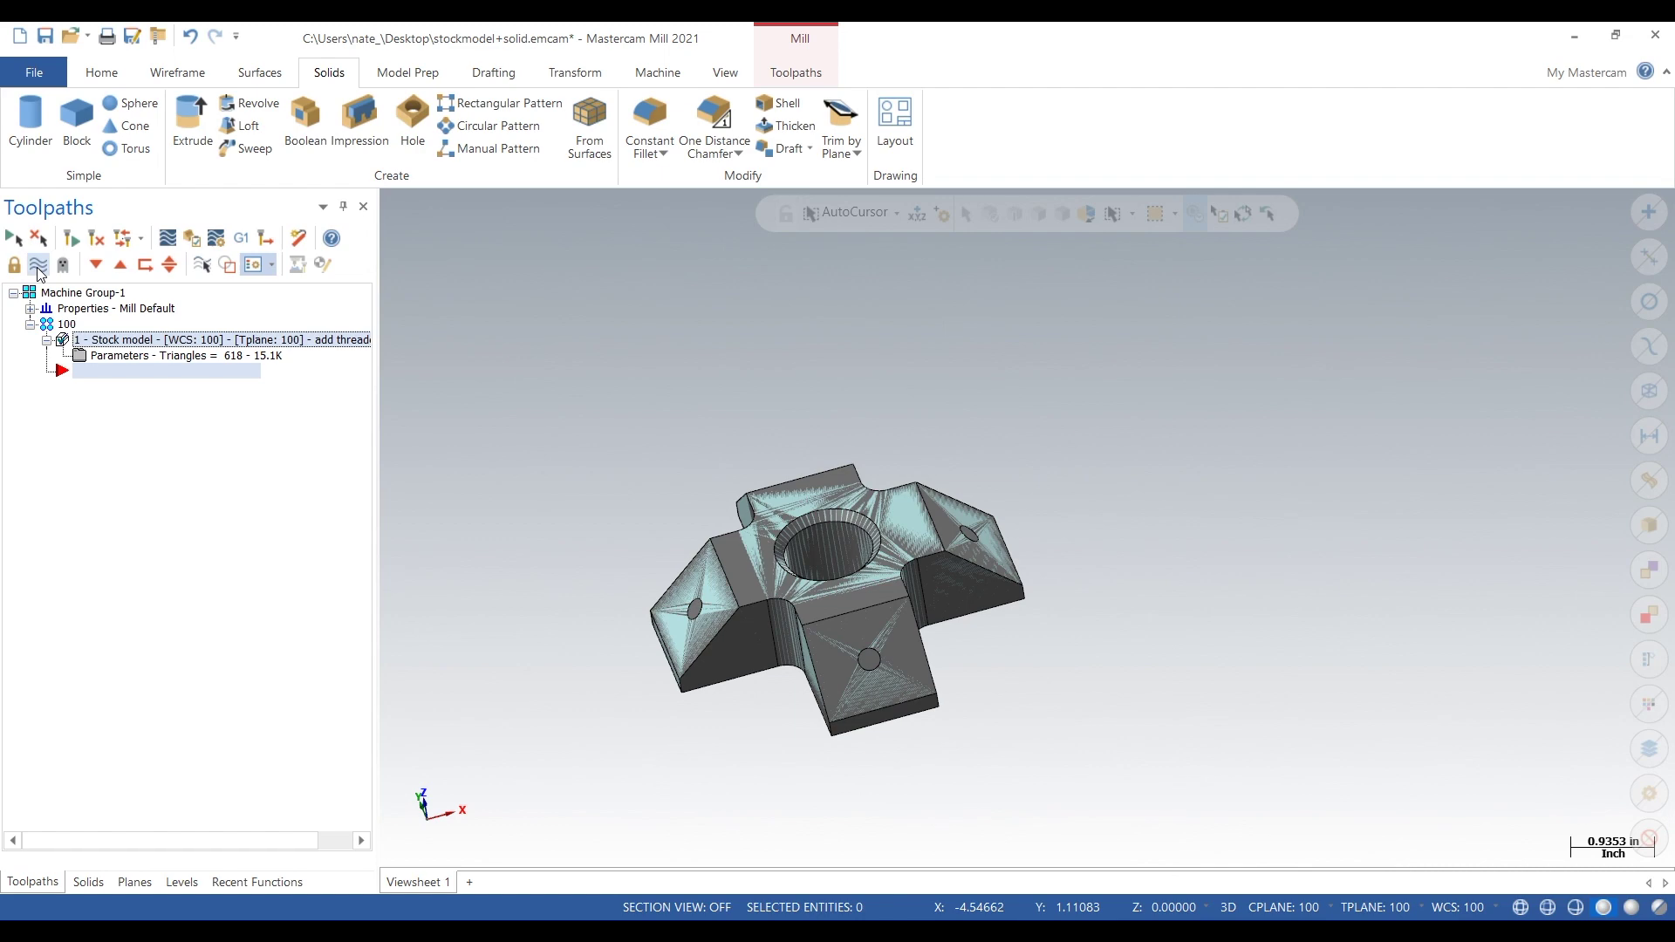
{"action": "middle_click_drag", "start_coordinate": [788, 744], "coordinate": [1292, 617]}
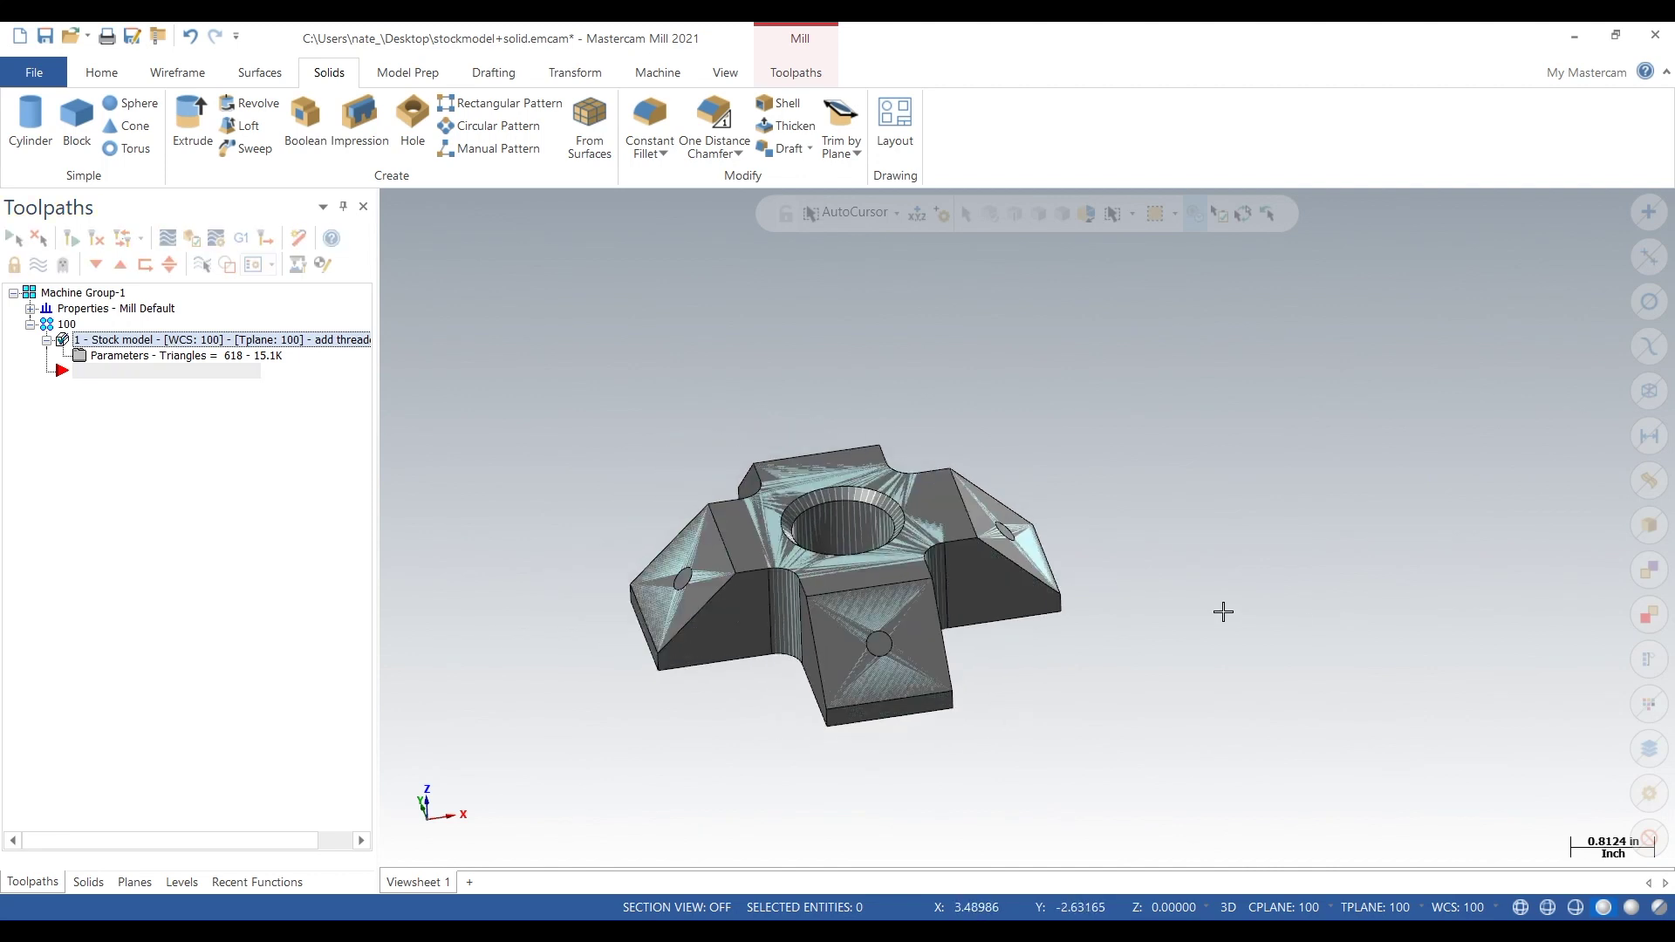